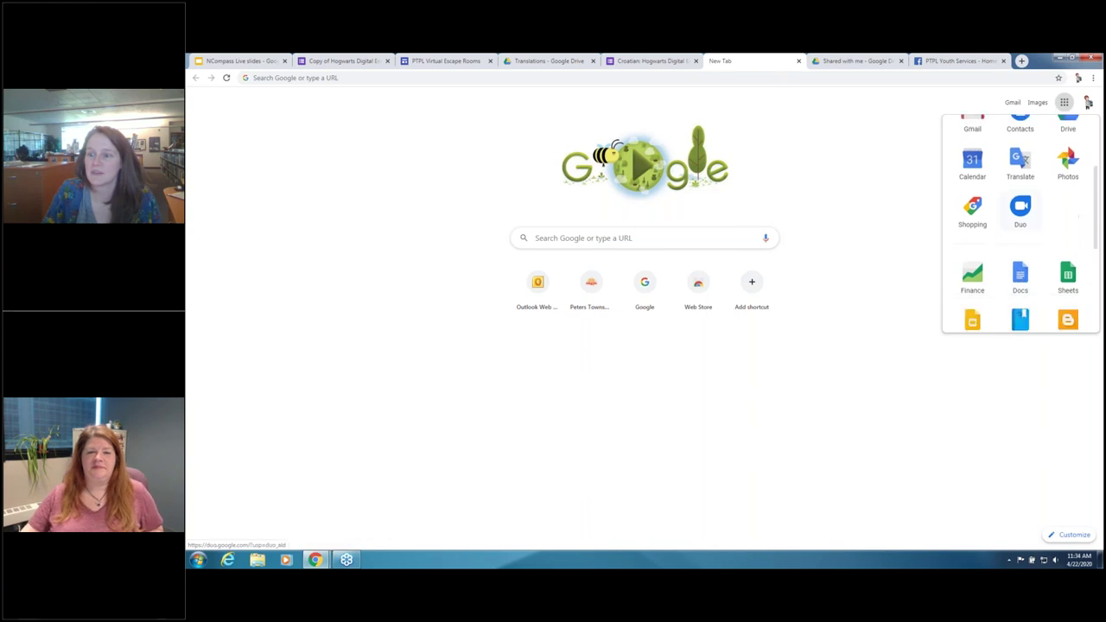
Go to Google Drive from the Google apps and create a new blank Google Form.
{"action": "scroll", "coordinate": [1021, 229], "scroll_direction": "up", "scroll_amount": 5}
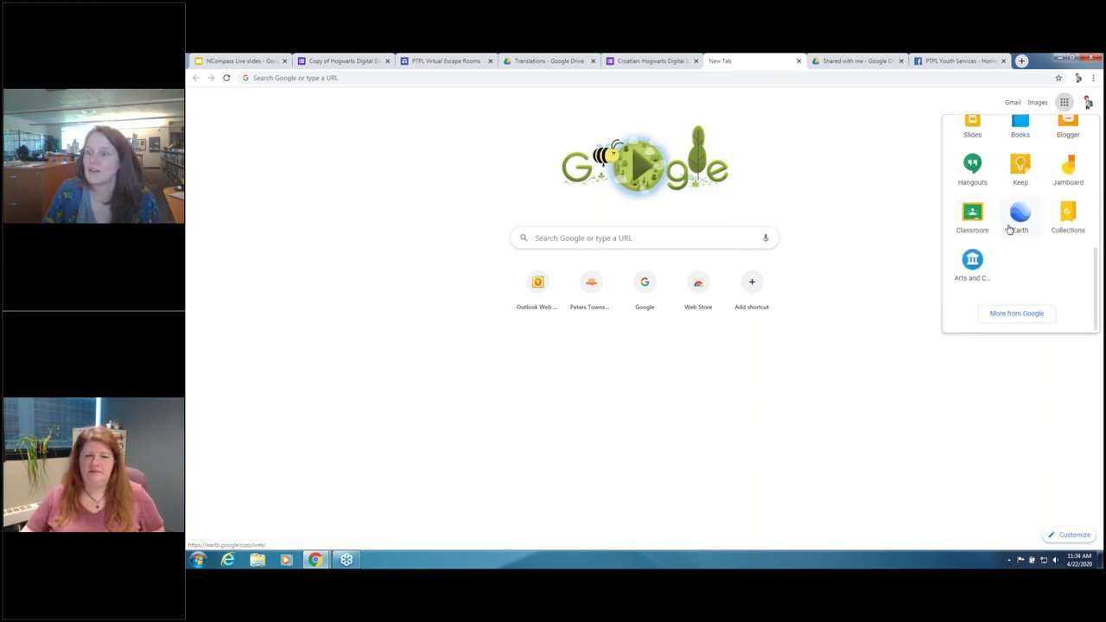
{"action": "left_click", "coordinate": [1069, 246]}
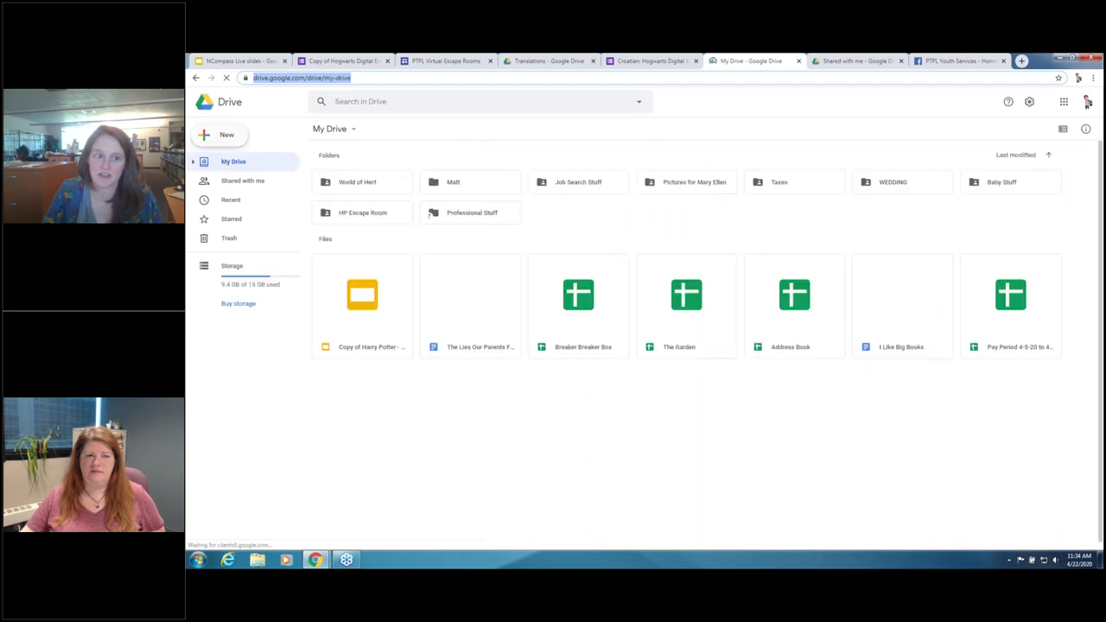
{"action": "left_click", "coordinate": [223, 135]}
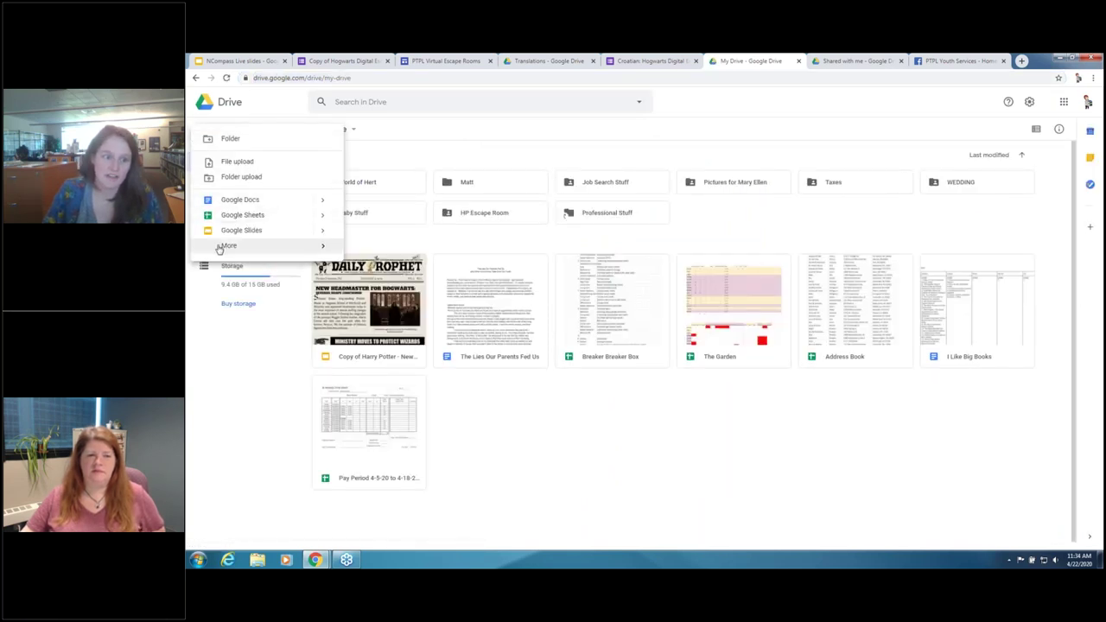
{"action": "mouse_move", "coordinate": [223, 245]}
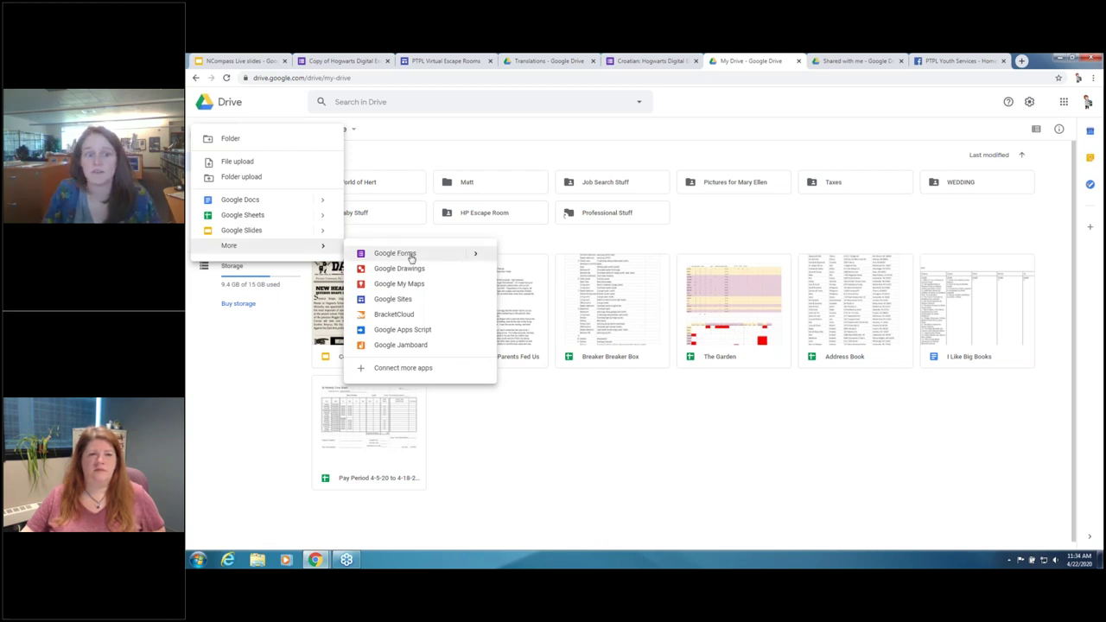
{"action": "mouse_move", "coordinate": [474, 258]}
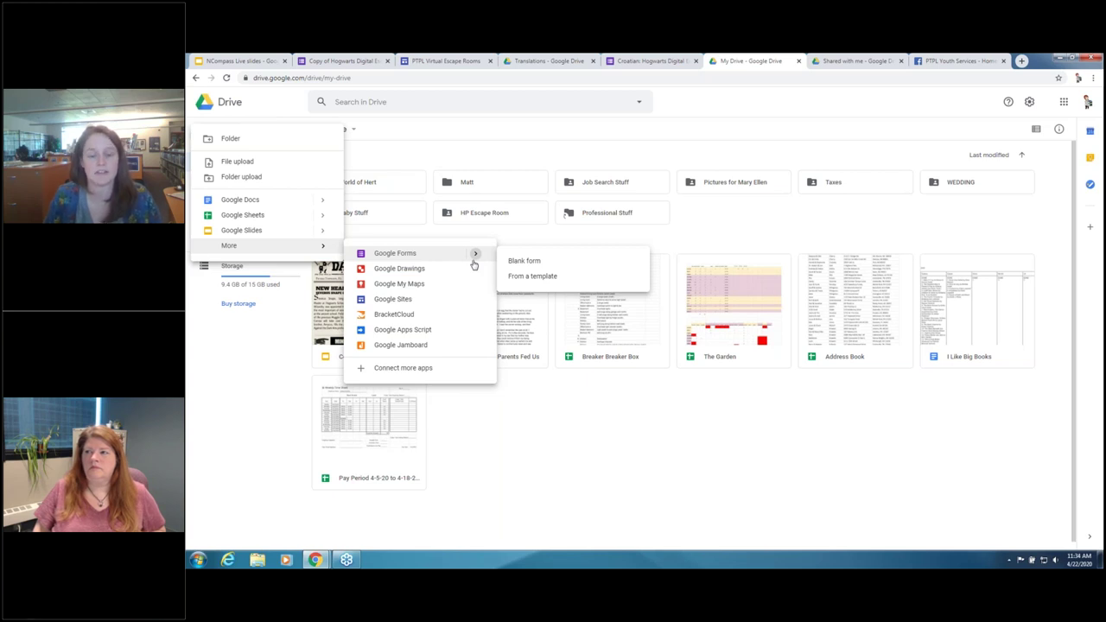
{"action": "left_click", "coordinate": [518, 266]}
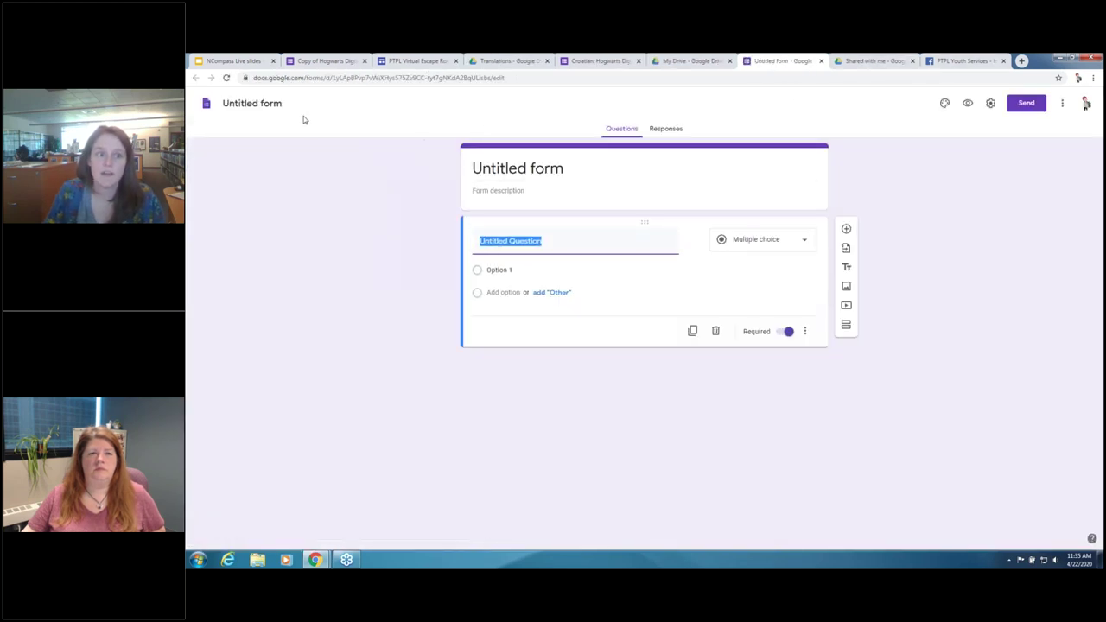
Name the form "NCompass Live Escape Room", check its responses view and return to the questions.
{"action": "left_click", "coordinate": [269, 107]}
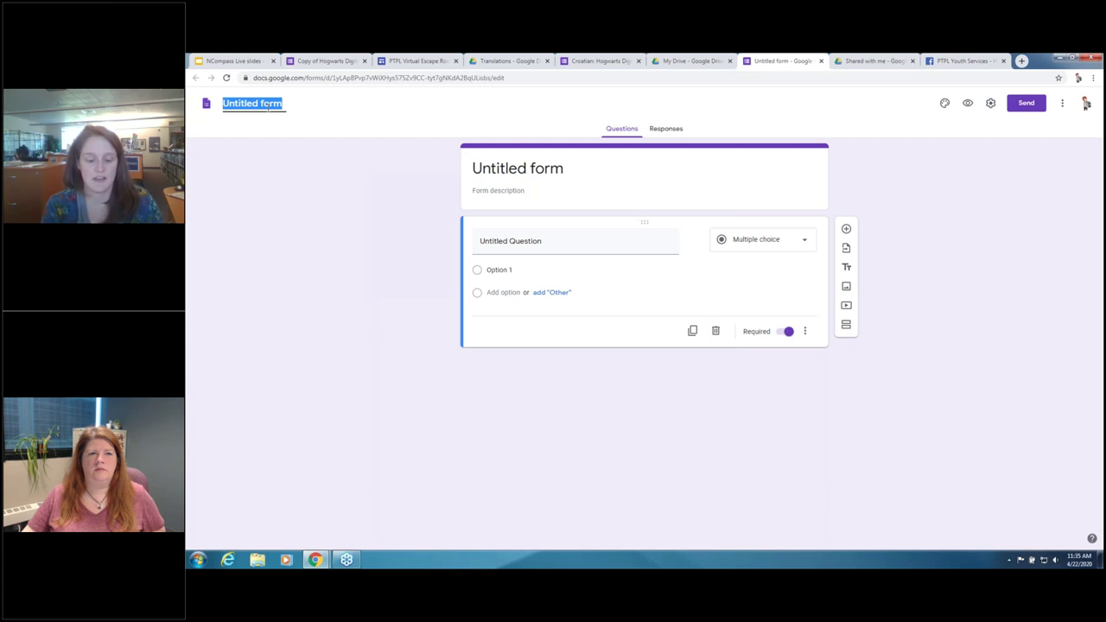
{"action": "type", "text": "NCompass"}
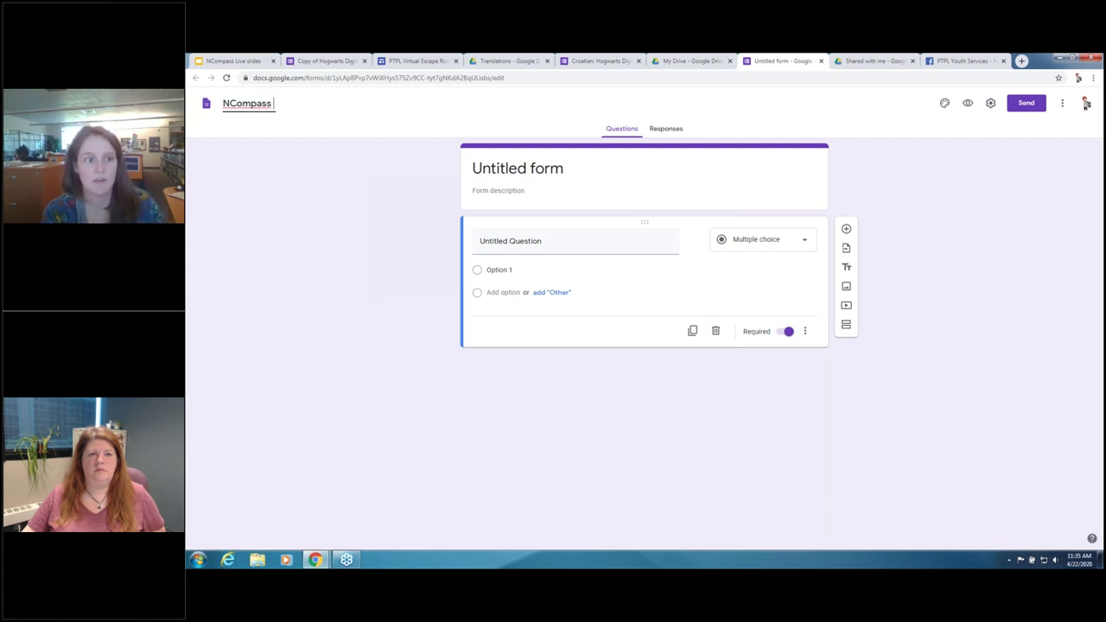
{"action": "type", "text": " Live Escape ROom"}
{"action": "key", "text": "BackSpace"}
{"action": "key", "text": "BackSpace"}
{"action": "key", "text": "BackSpace"}
{"action": "type", "text": "oom"}
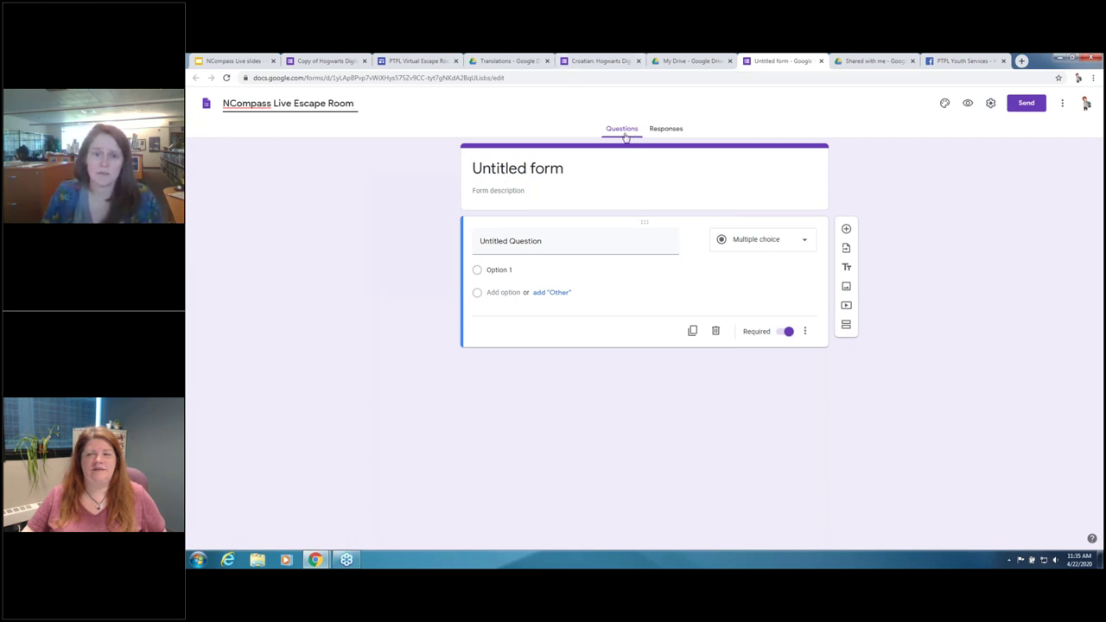
{"action": "left_click", "coordinate": [663, 130]}
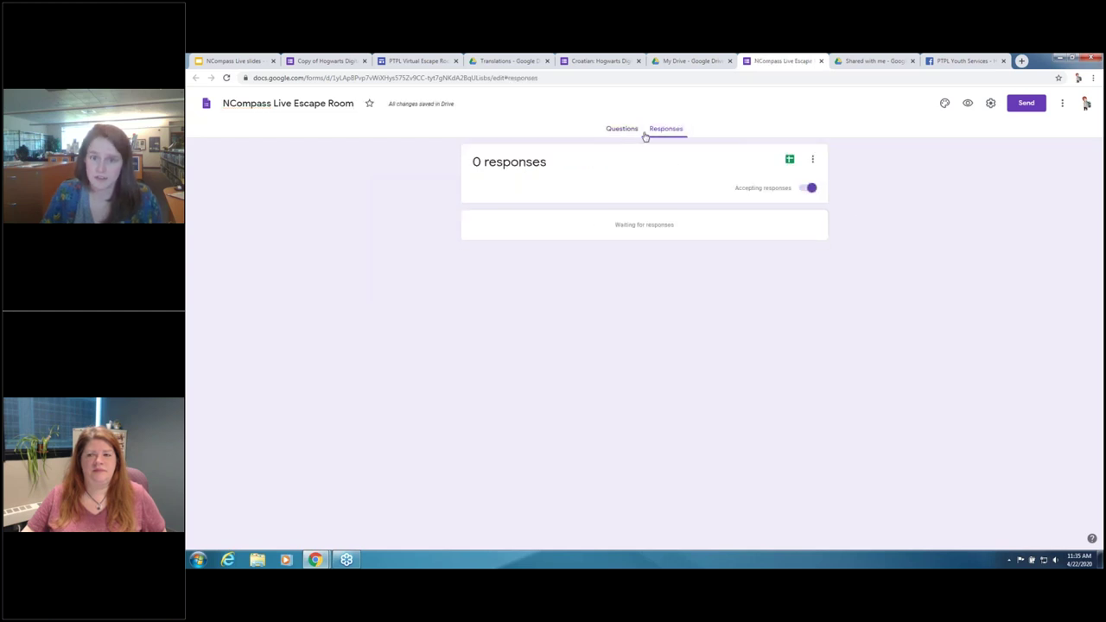
{"action": "left_click", "coordinate": [623, 131]}
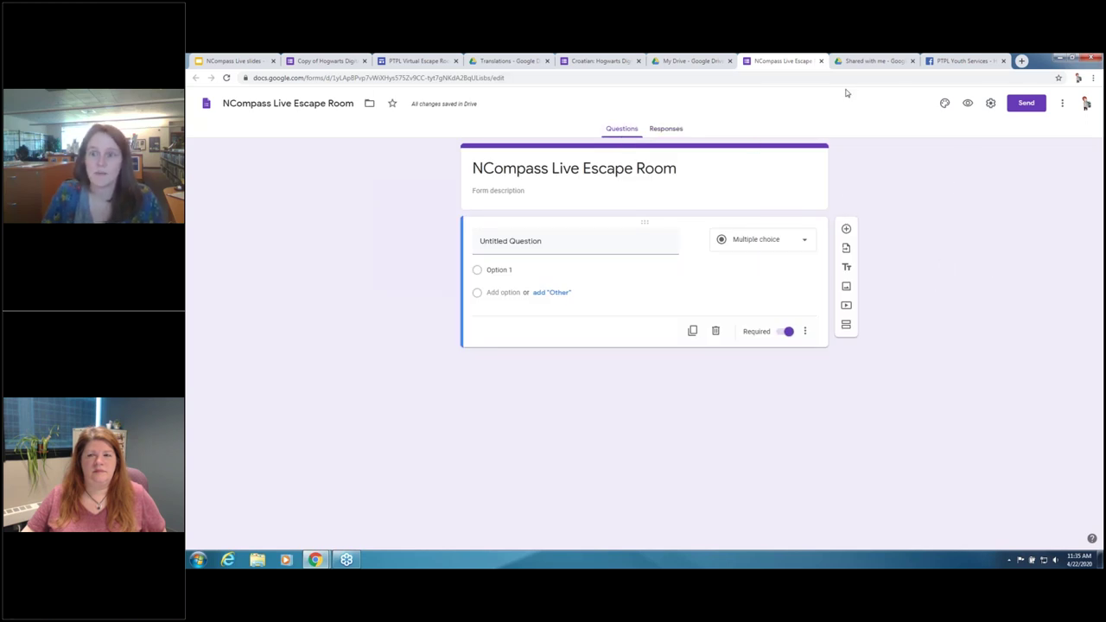
Apply the Work and School theme image of a book with heart-shaped pages as the form header, keeping the Basic font style.
{"action": "left_click", "coordinate": [944, 105]}
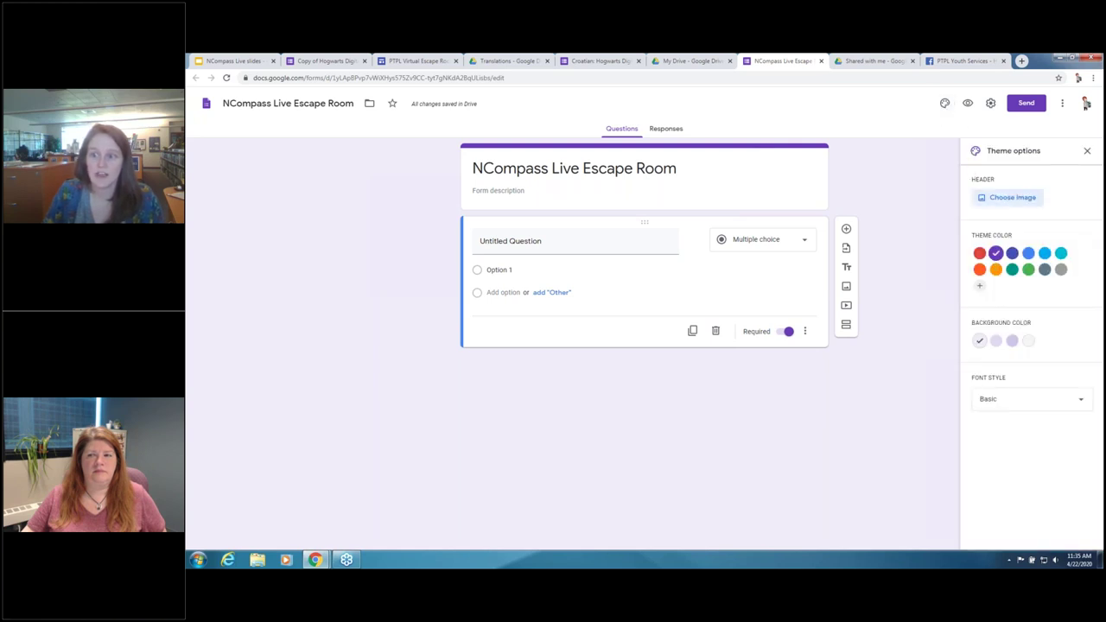
{"action": "left_click", "coordinate": [1010, 198]}
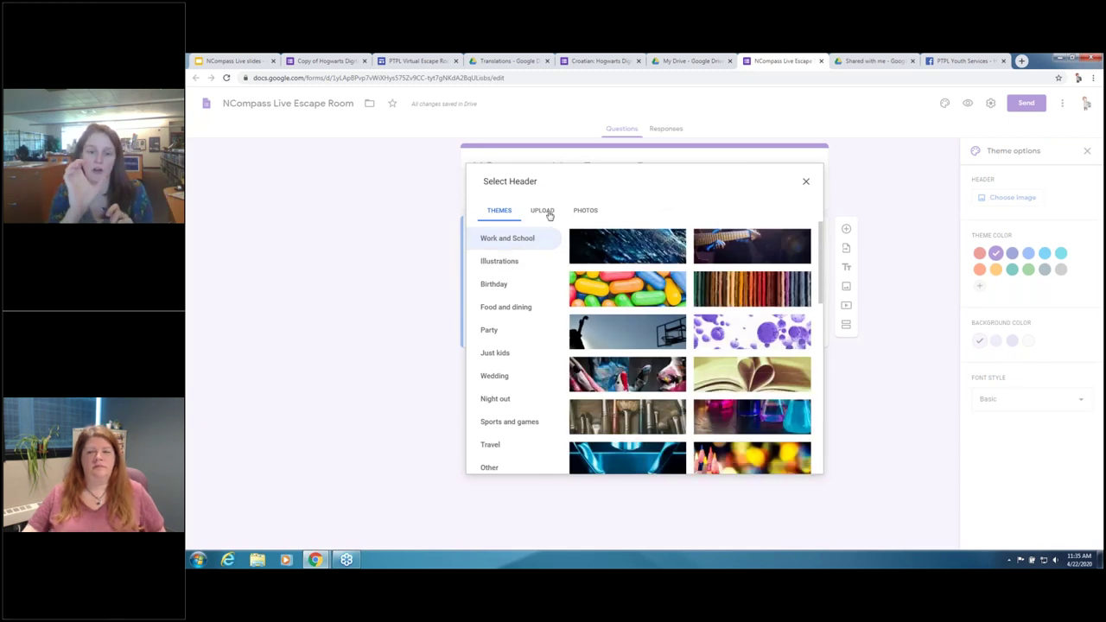
{"action": "left_click", "coordinate": [752, 374]}
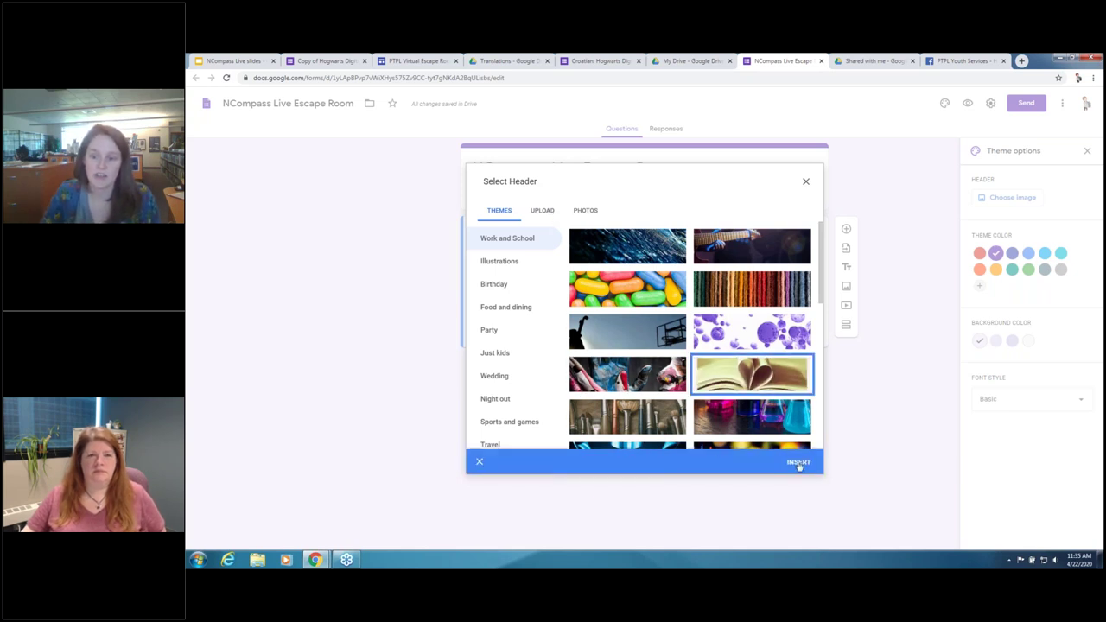
{"action": "left_click", "coordinate": [799, 462]}
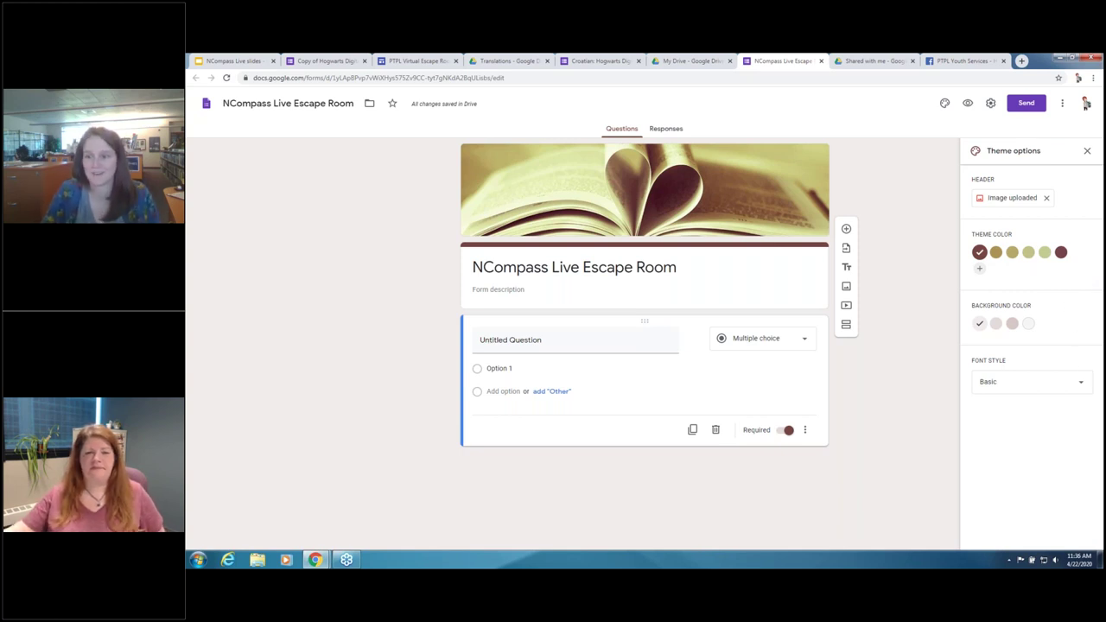
{"action": "left_click", "coordinate": [1050, 382]}
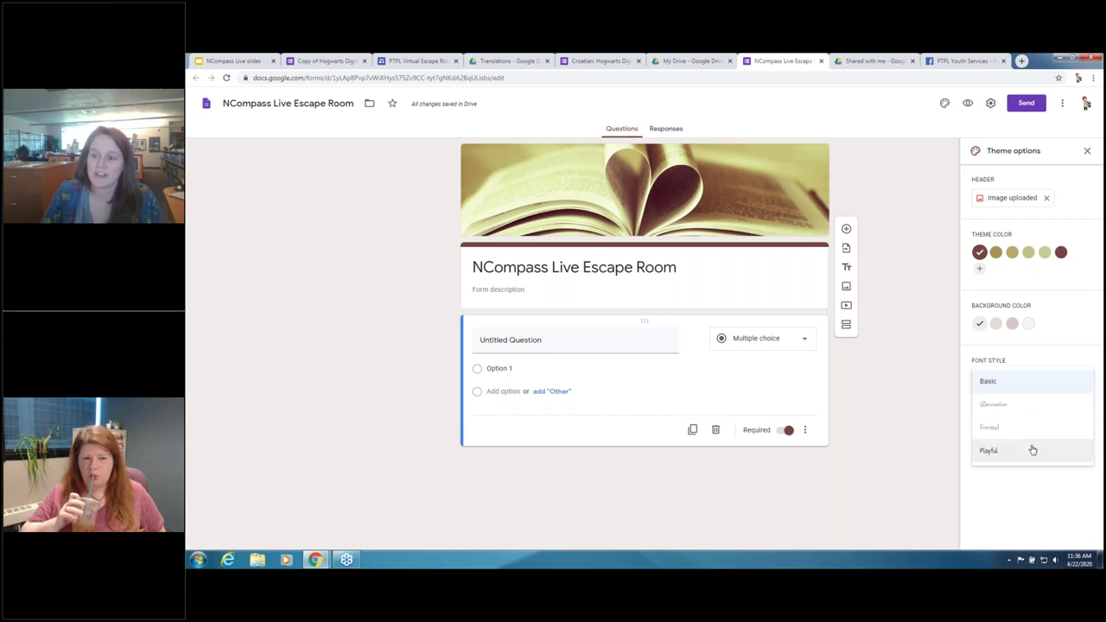
{"action": "left_click", "coordinate": [1027, 381]}
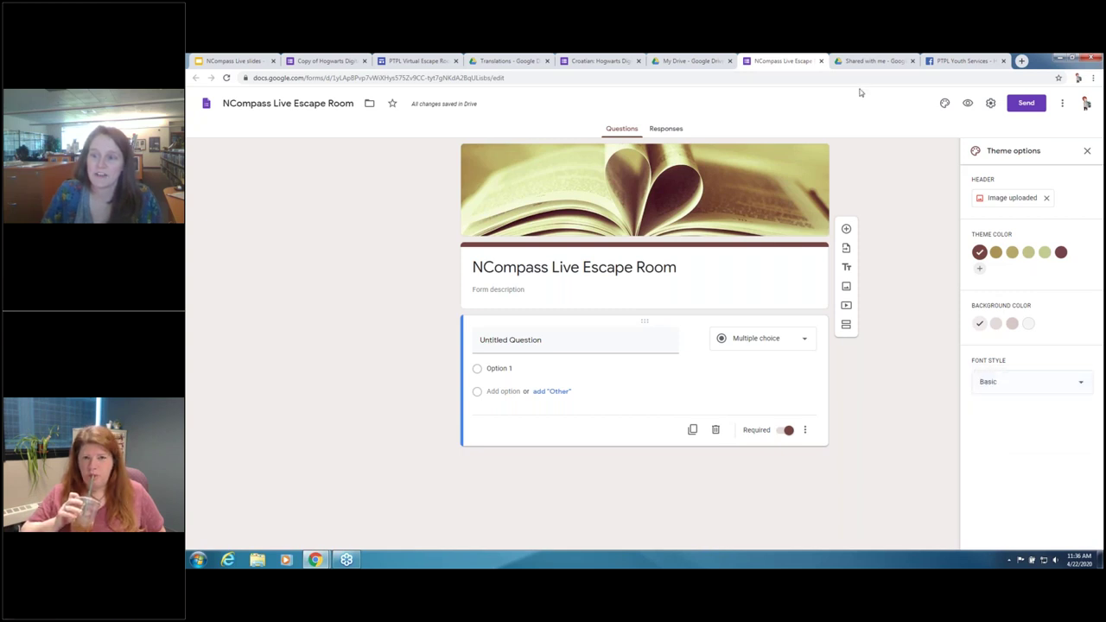
{"action": "left_click", "coordinate": [1087, 150]}
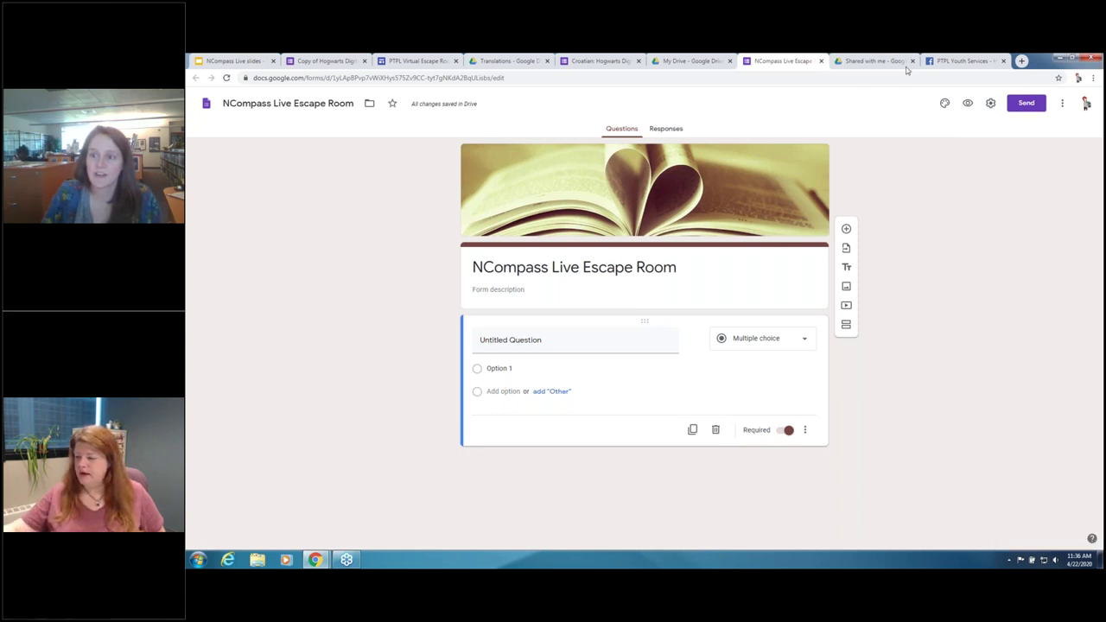
Preview the form as respondents see it and return to the editor.
{"action": "left_click", "coordinate": [968, 103]}
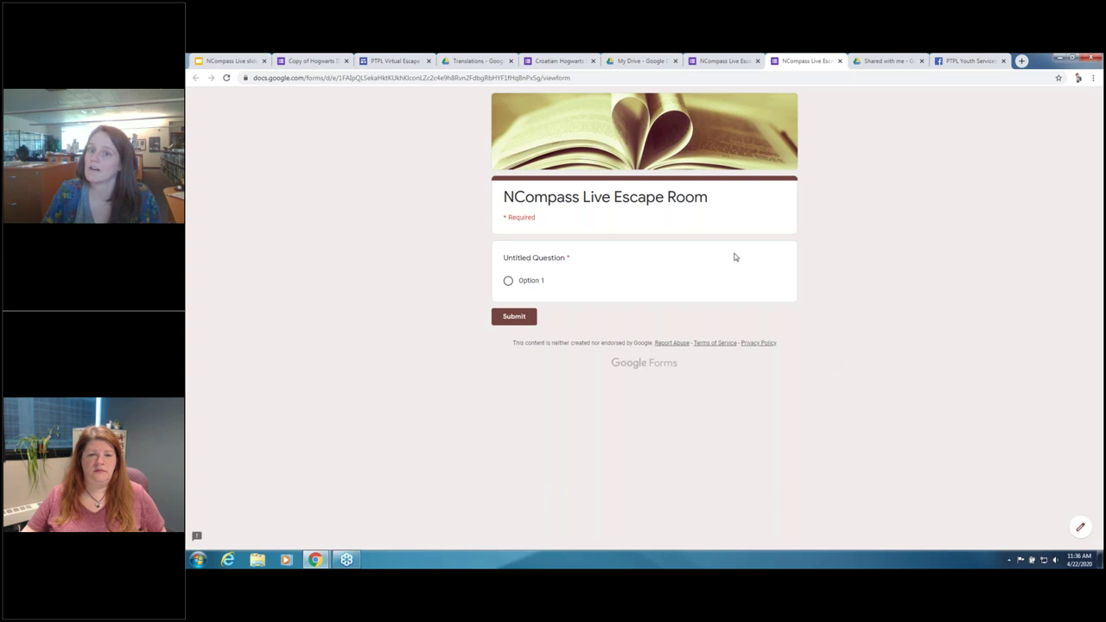
{"action": "left_click", "coordinate": [840, 61]}
{"action": "left_click", "coordinate": [841, 61]}
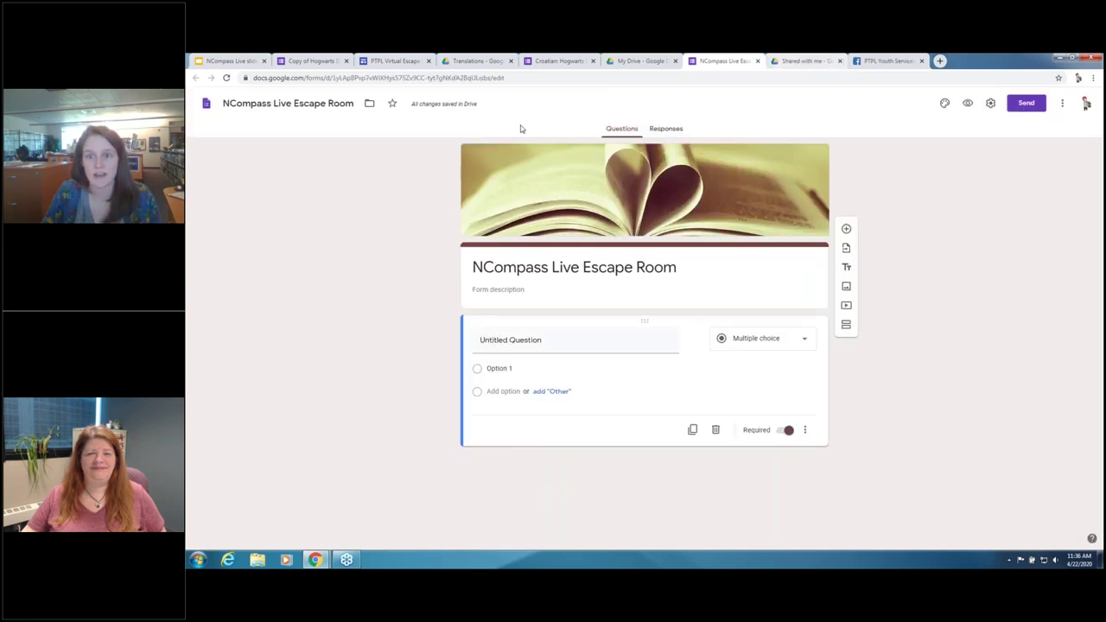
Turn the form into a quiz in its settings.
{"action": "left_click", "coordinate": [991, 104]}
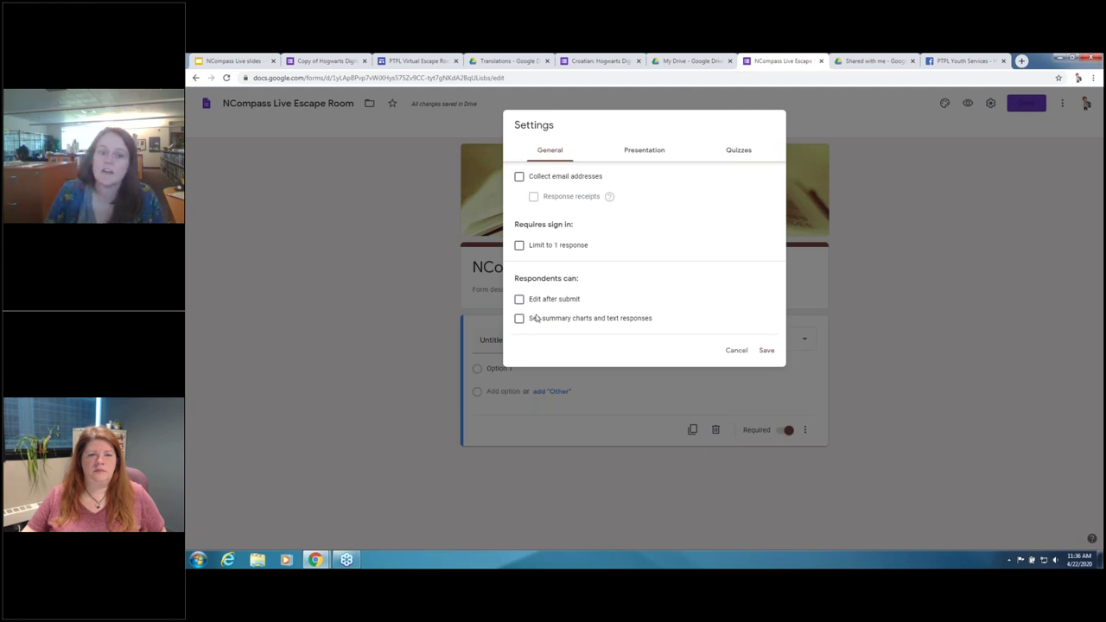
{"action": "left_click", "coordinate": [739, 151]}
{"action": "left_click", "coordinate": [526, 180]}
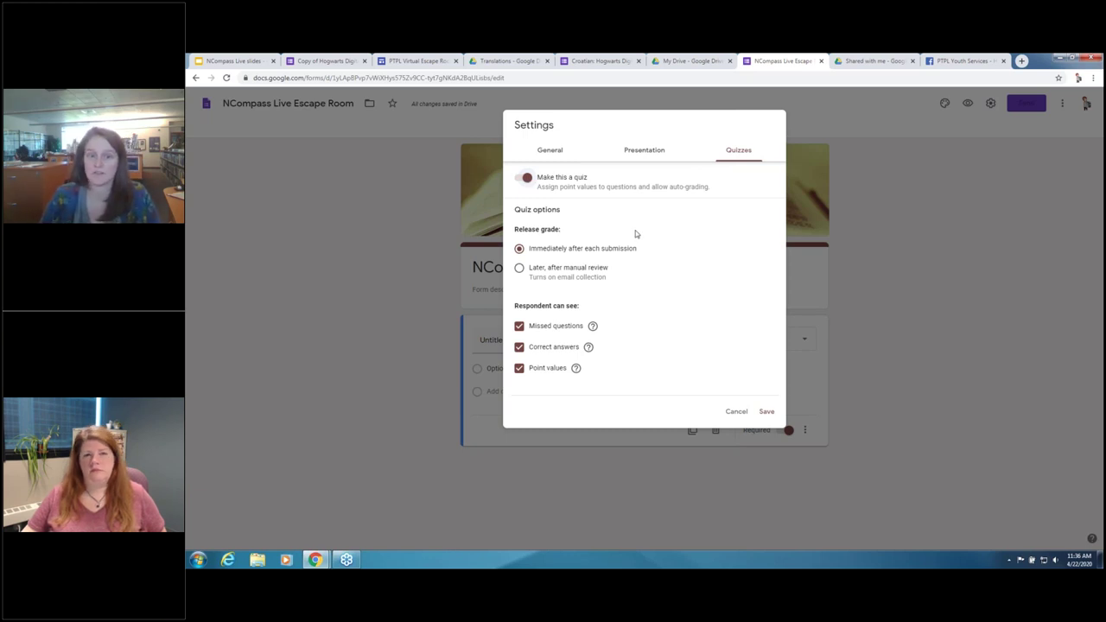
Review the general and presentation settings and set the confirmation message to "THanks for checking out our escape room!".
{"action": "left_click", "coordinate": [547, 153]}
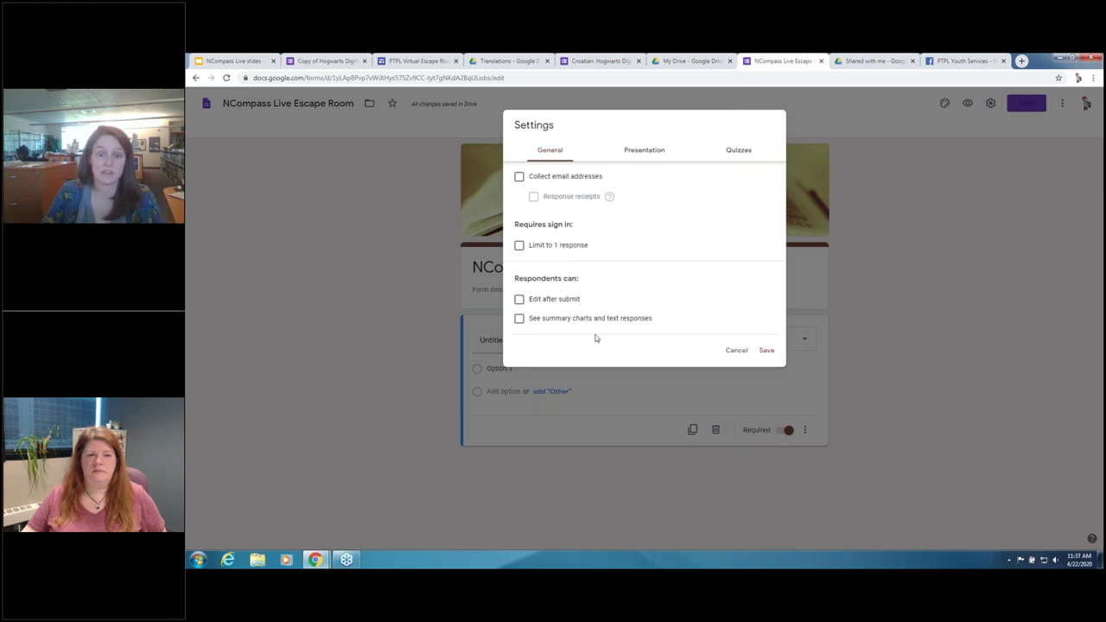
{"action": "left_click", "coordinate": [645, 150]}
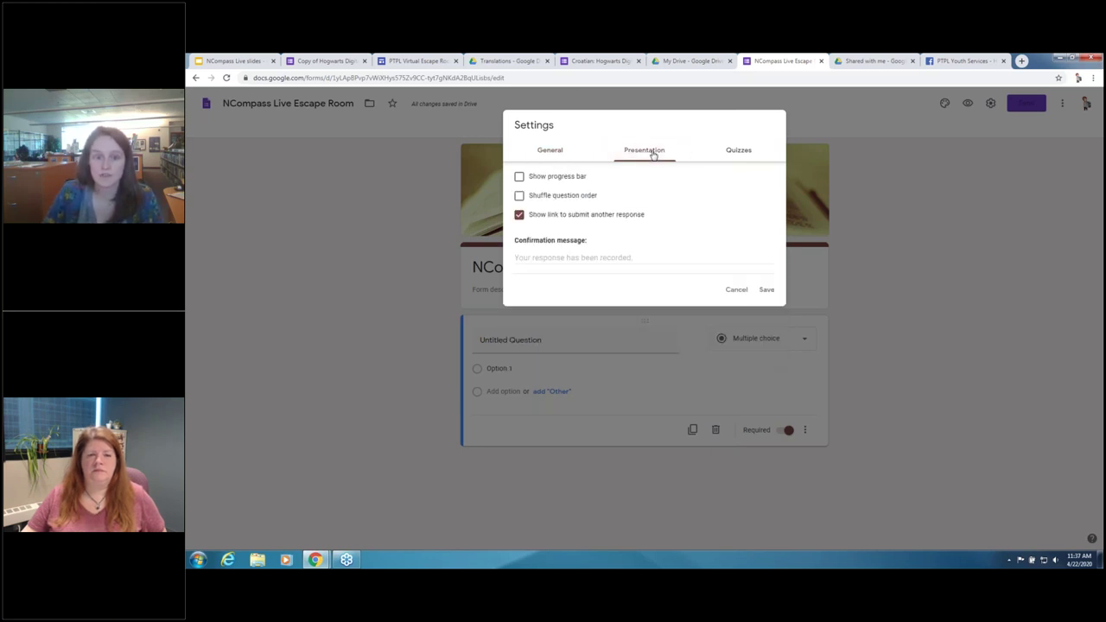
{"action": "left_click", "coordinate": [563, 180]}
{"action": "left_click", "coordinate": [564, 181]}
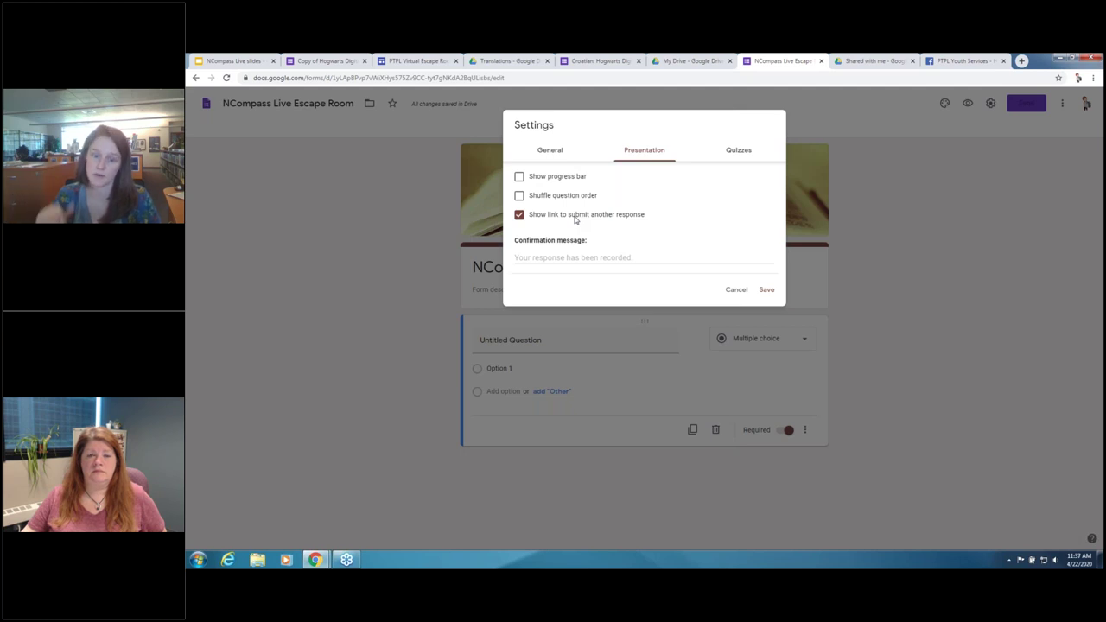
{"action": "left_click", "coordinate": [595, 260]}
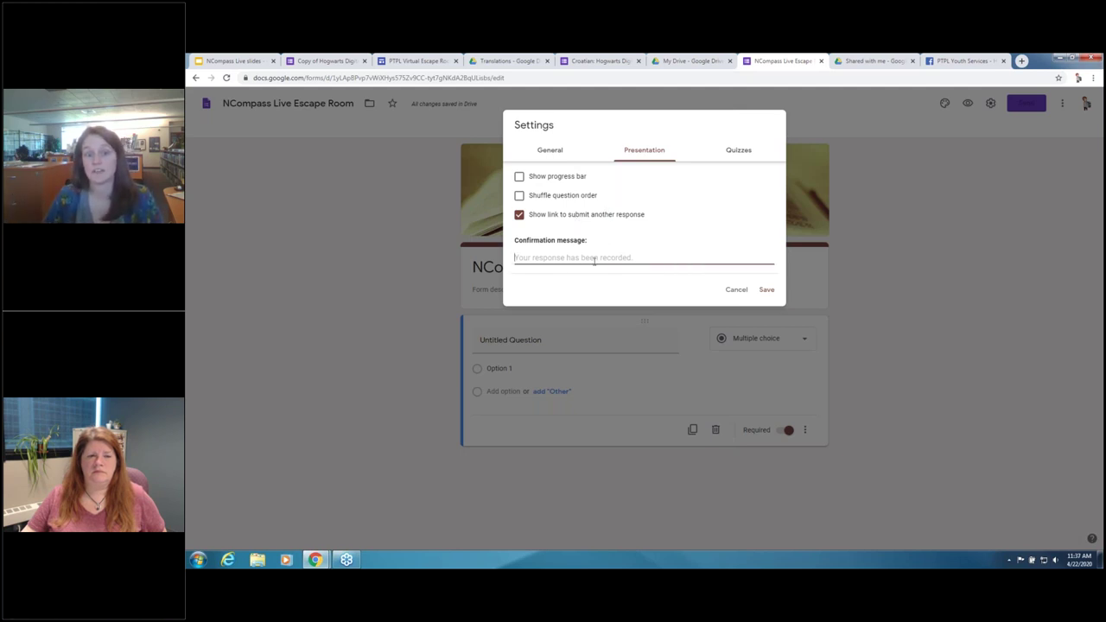
{"action": "type", "text": "THanks for c"}
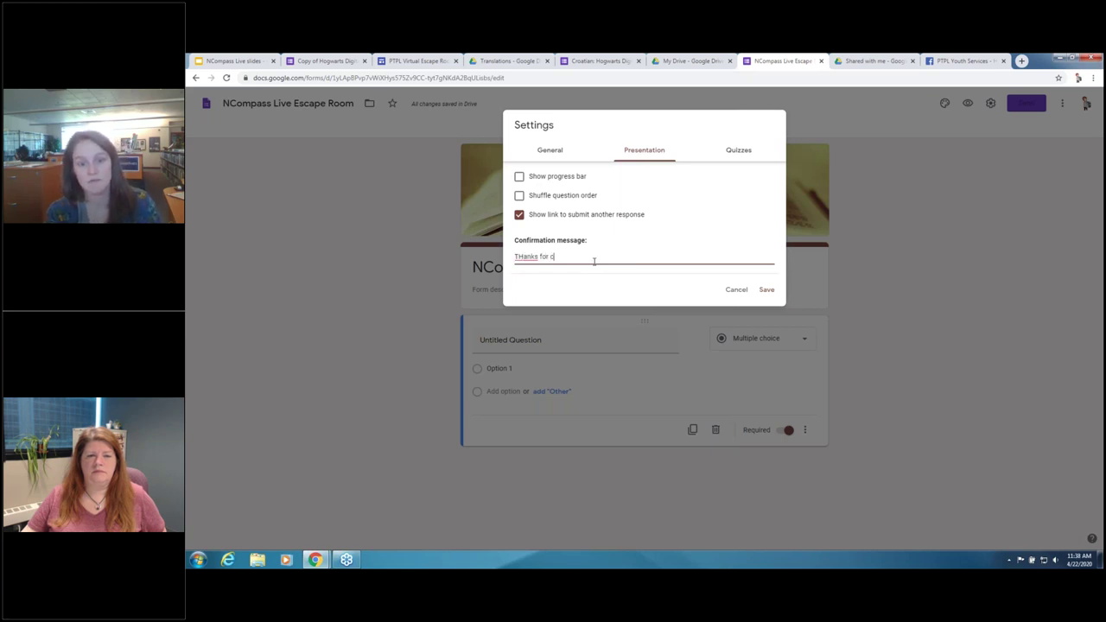
{"action": "type", "text": "hecking out our escape room!"}
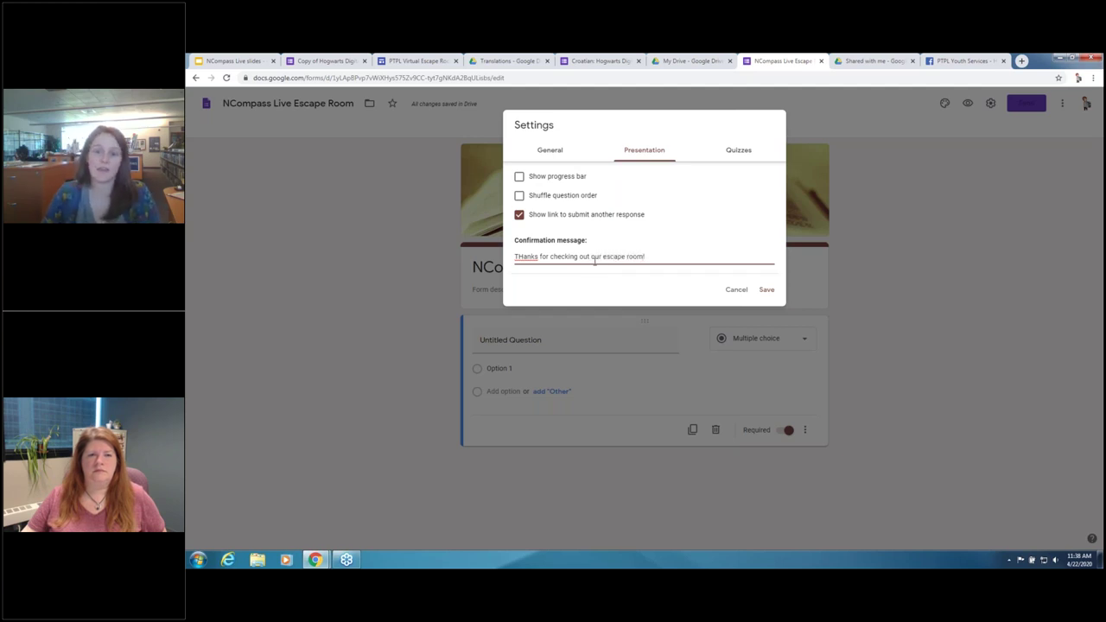
Hide missed questions, correct answers and point values from quiz respondents, keep grades released immediately after each submission, and save the settings.
{"action": "left_click", "coordinate": [739, 151]}
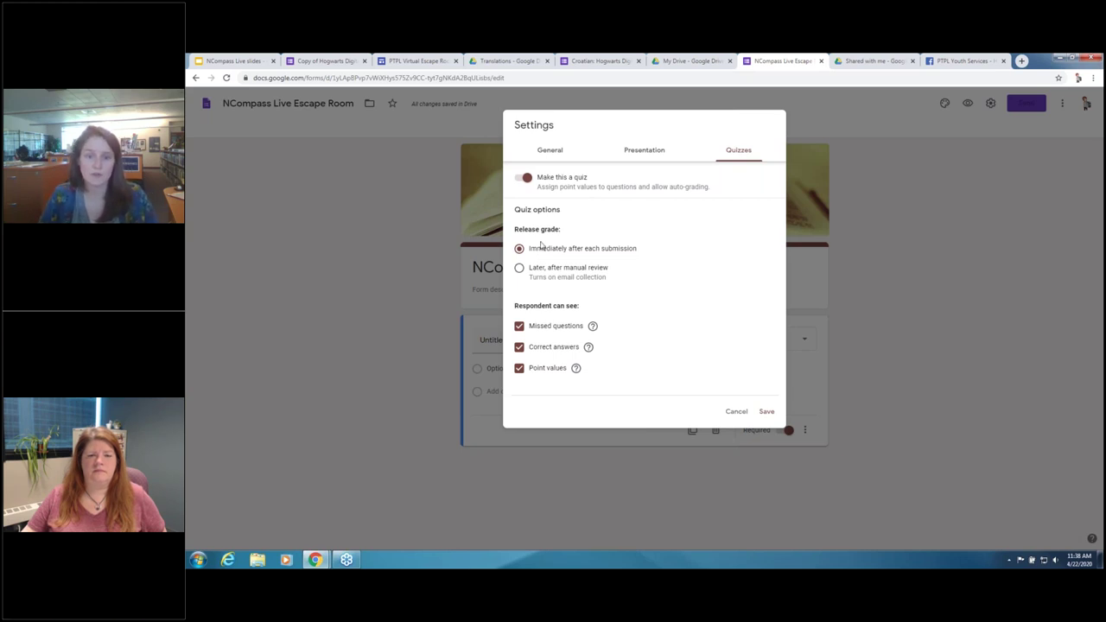
{"action": "left_click", "coordinate": [520, 268]}
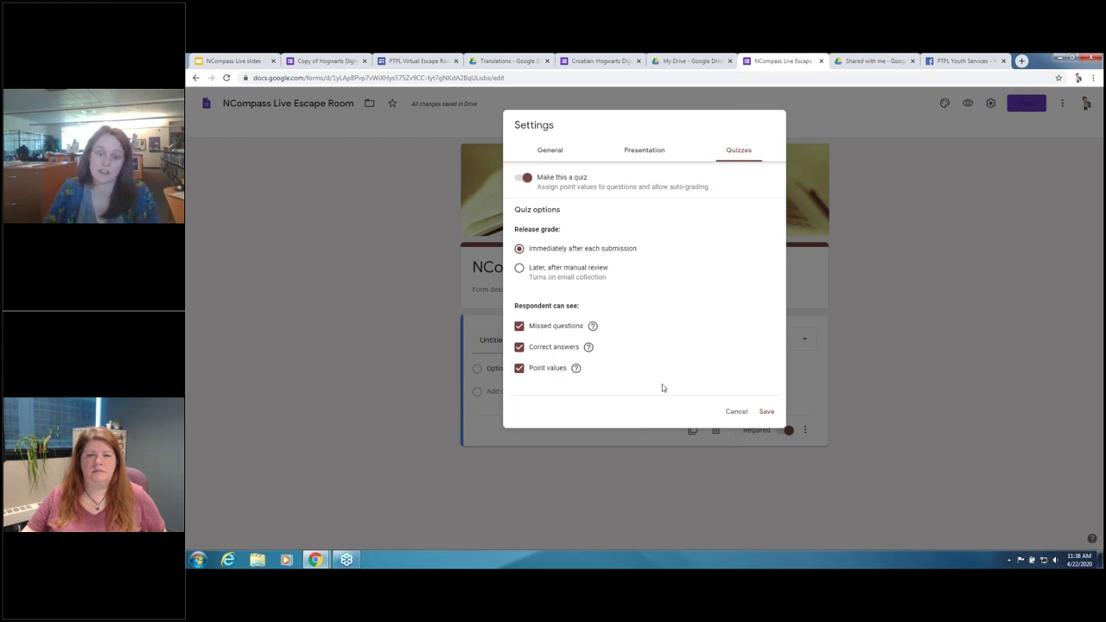
{"action": "left_click", "coordinate": [518, 326]}
{"action": "left_click", "coordinate": [518, 347]}
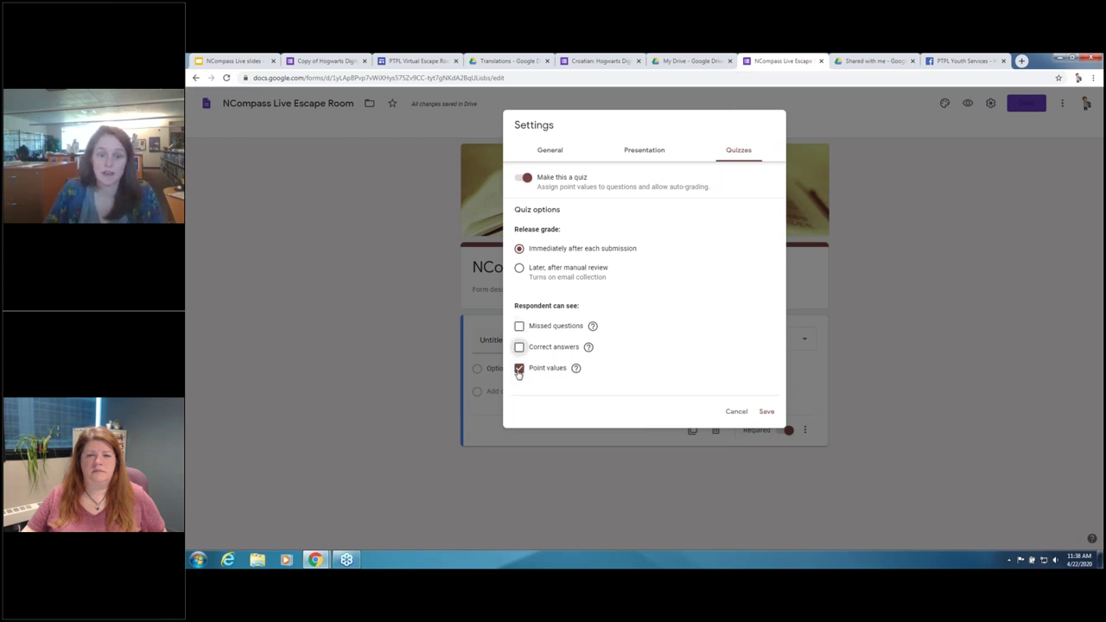
{"action": "left_click", "coordinate": [519, 370]}
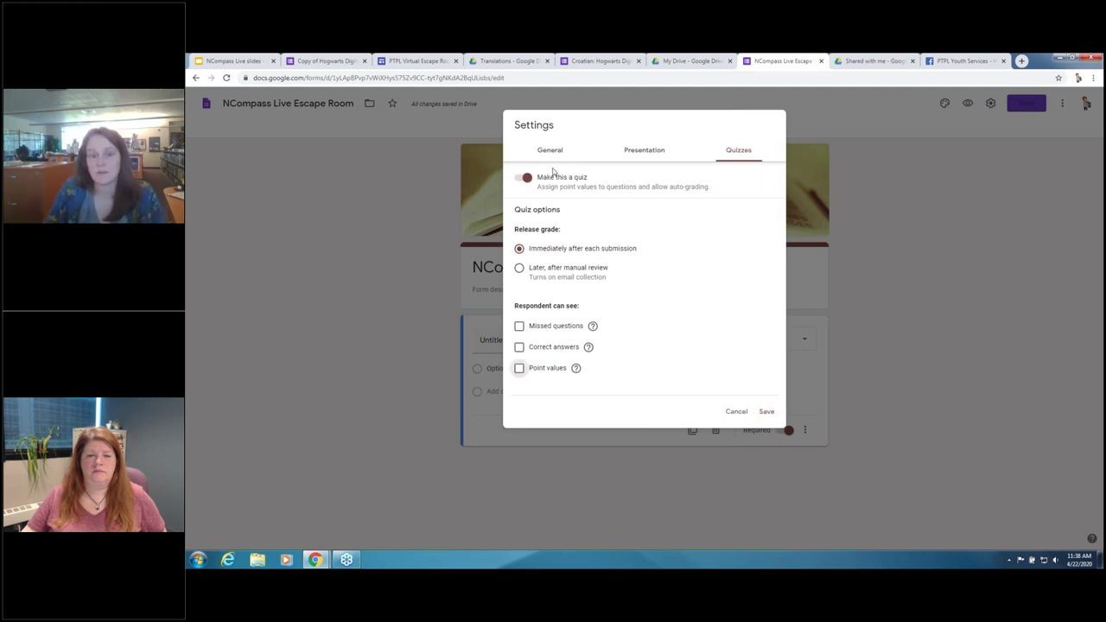
{"action": "left_click", "coordinate": [766, 412]}
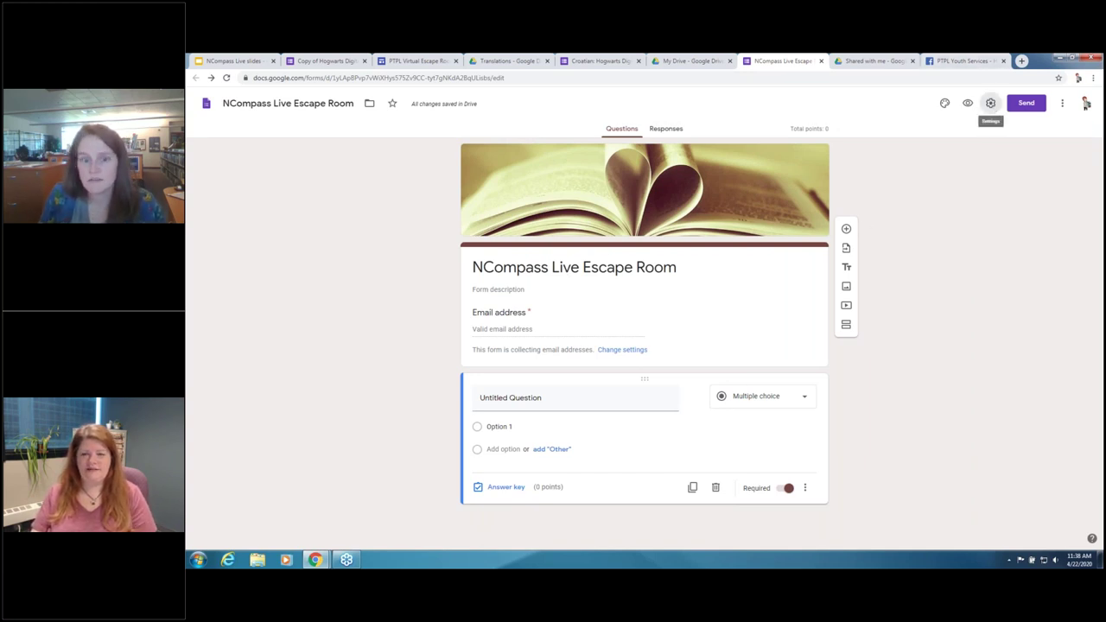
Turn off collecting email addresses in the form's general settings and save.
{"action": "left_click", "coordinate": [990, 103]}
{"action": "left_click", "coordinate": [518, 177]}
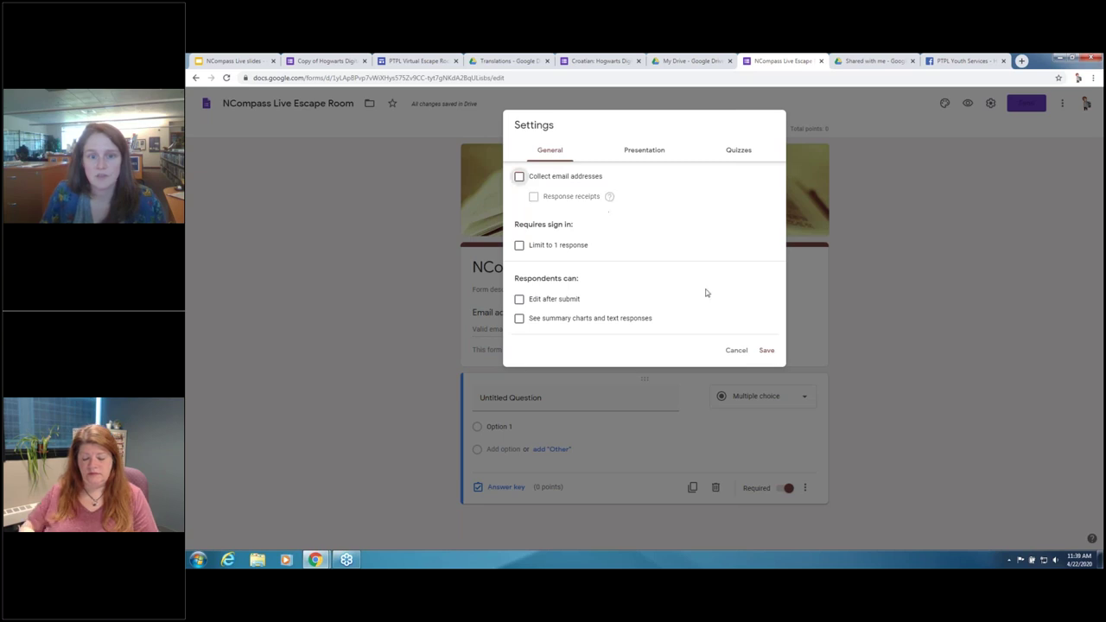
{"action": "left_click", "coordinate": [766, 351]}
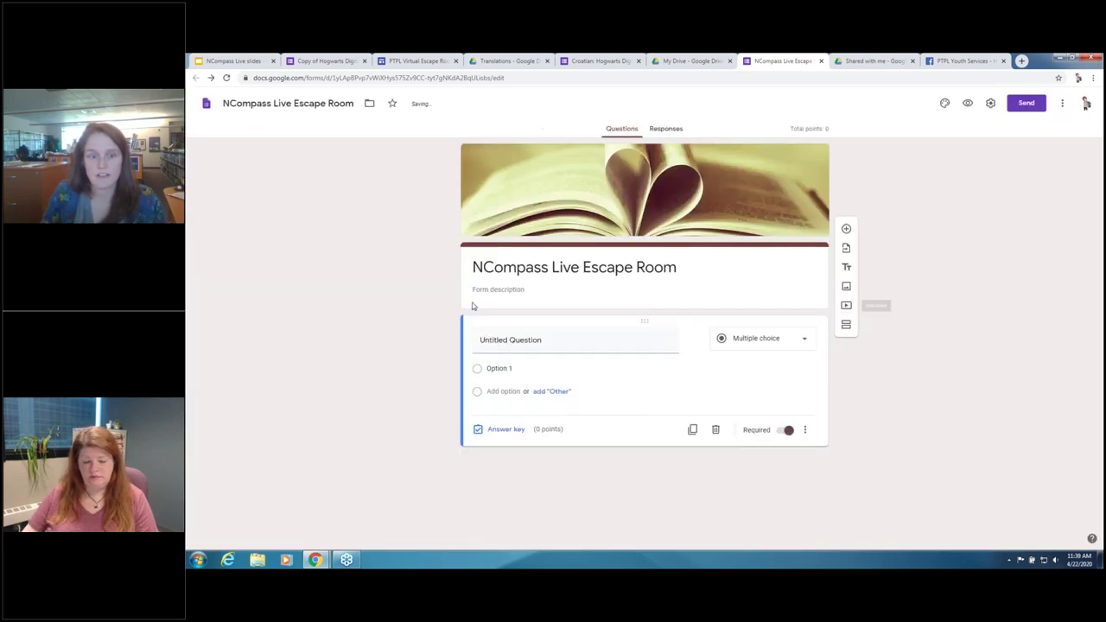
Title the first question "Which door should you walk through?" and keep it as multiple choice.
{"action": "left_click", "coordinate": [522, 290]}
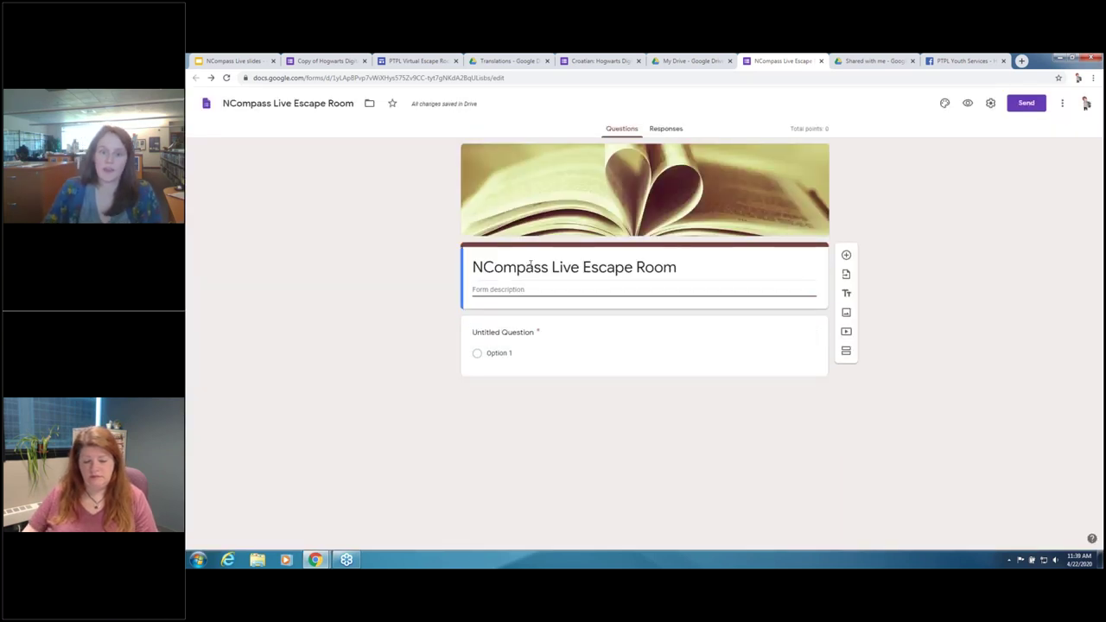
{"action": "left_click", "coordinate": [532, 322]}
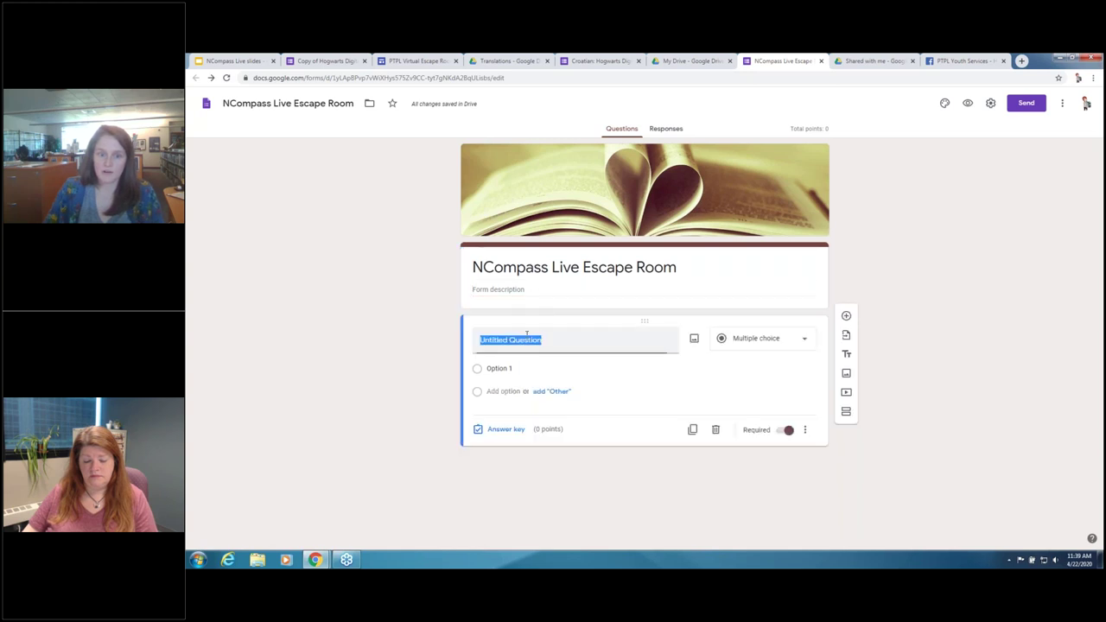
{"action": "left_click", "coordinate": [771, 344]}
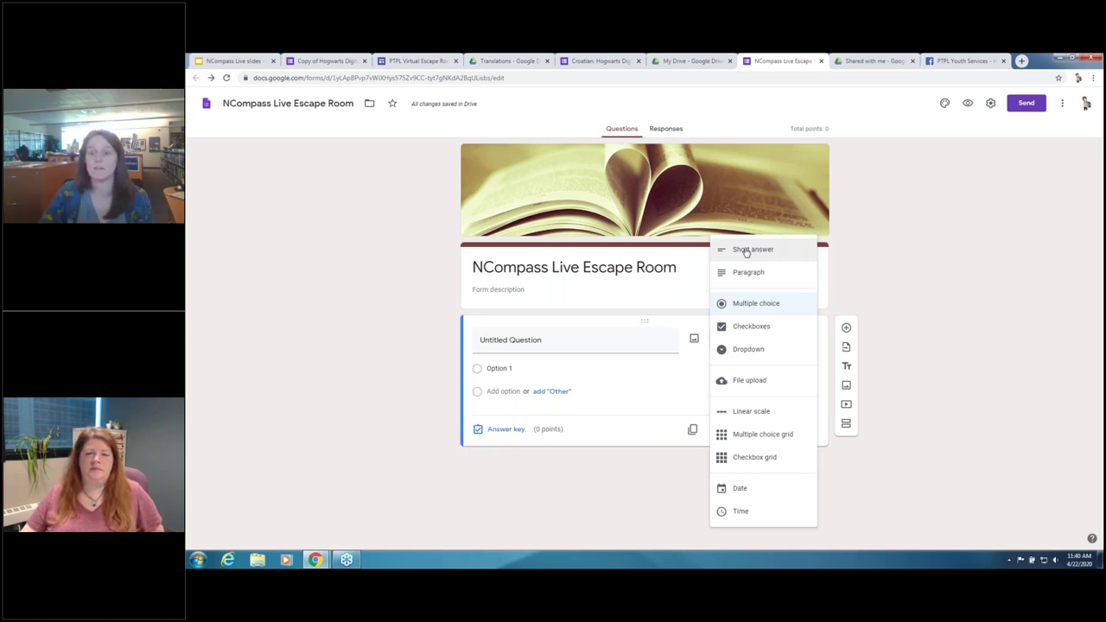
{"action": "left_click", "coordinate": [750, 307]}
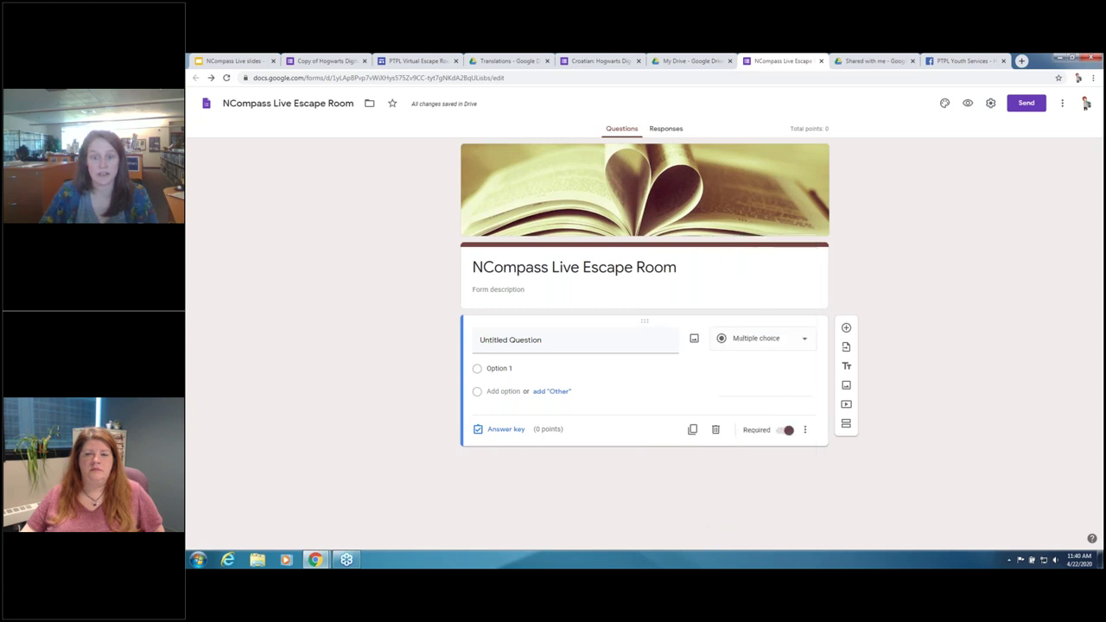
{"action": "left_click", "coordinate": [519, 346]}
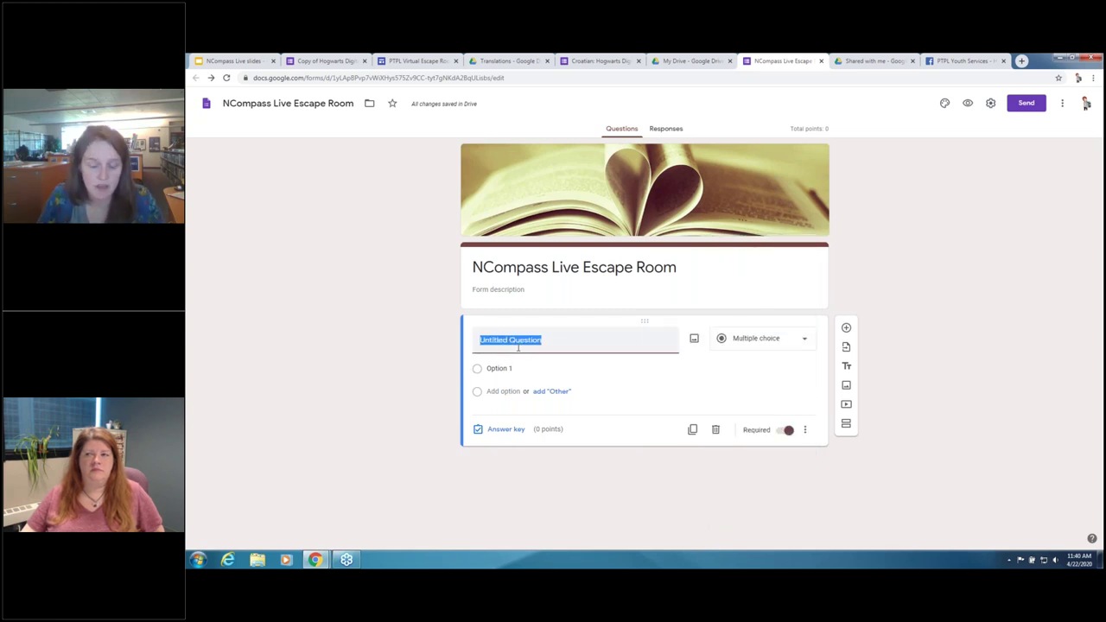
{"action": "type", "text": "Which "}
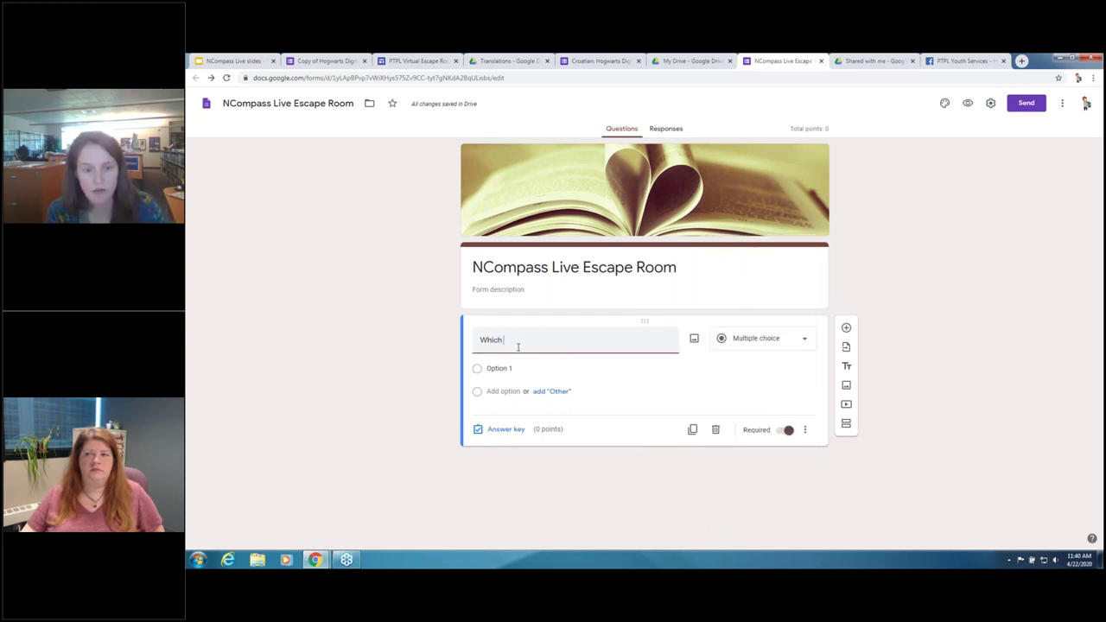
{"action": "type", "text": "door should yo"}
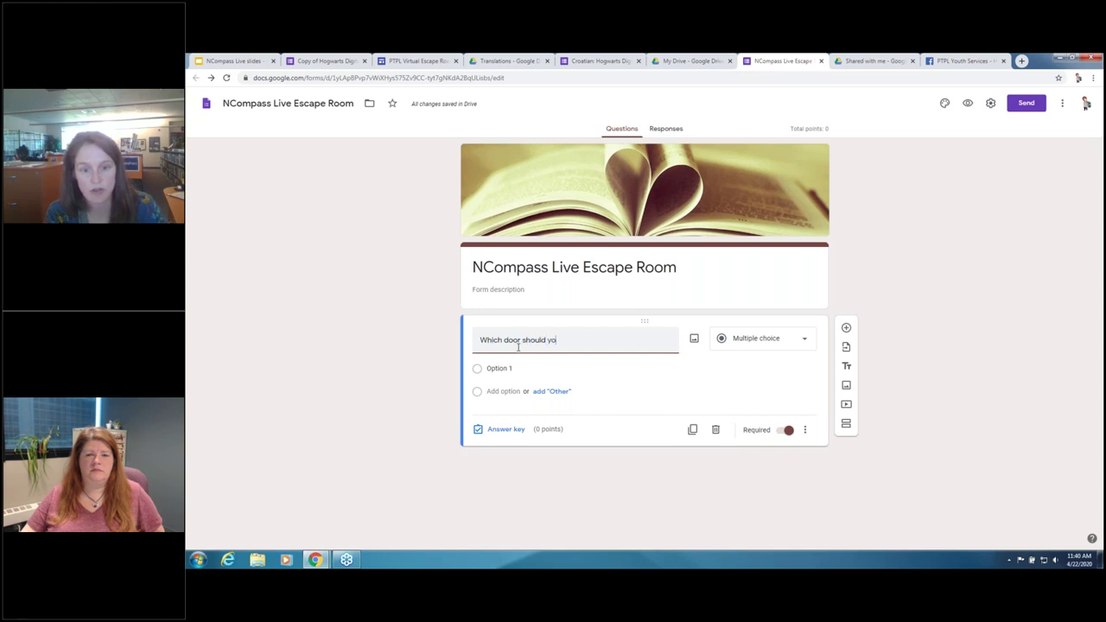
{"action": "type", "text": "u walk through?"}
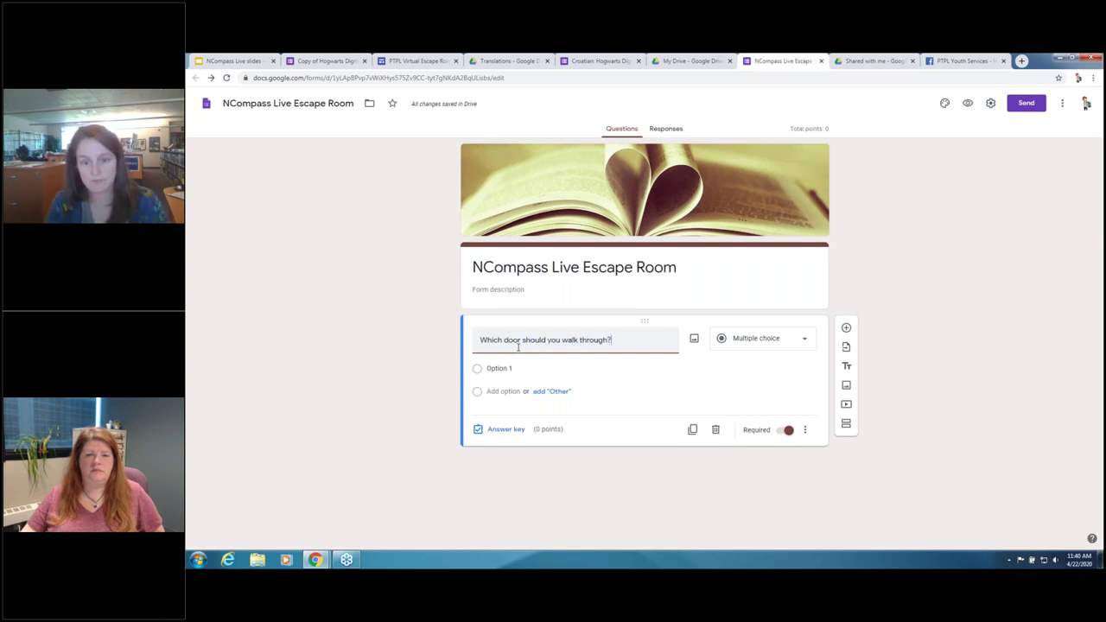
Give the door question four answer options: Door 1, Door 2, Door 3 and Door 4.
{"action": "left_click", "coordinate": [501, 370]}
{"action": "type", "text": "Door 1"}
{"action": "key", "text": "Tab"}
{"action": "key", "text": "Tab"}
{"action": "type", "text": "Door 2"}
{"action": "key", "text": "Tab"}
{"action": "key", "text": "Tab"}
{"action": "key", "text": "Tab"}
{"action": "type", "text": "Door 3"}
{"action": "key", "text": "Tab"}
{"action": "key", "text": "Tab"}
{"action": "key", "text": "Tab"}
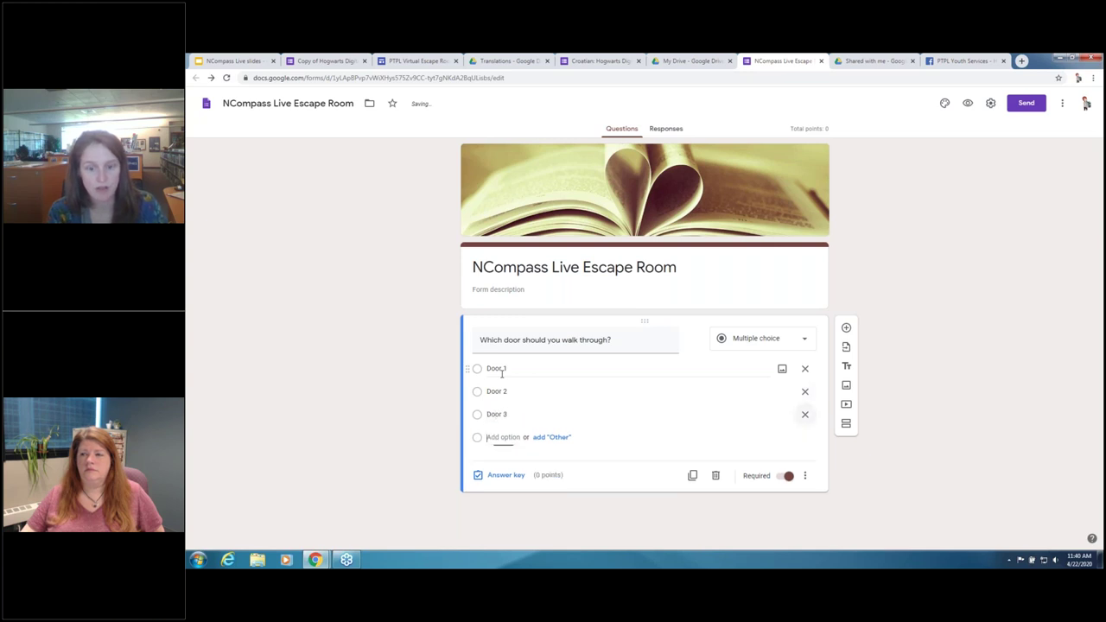
{"action": "type", "text": "Door 4"}
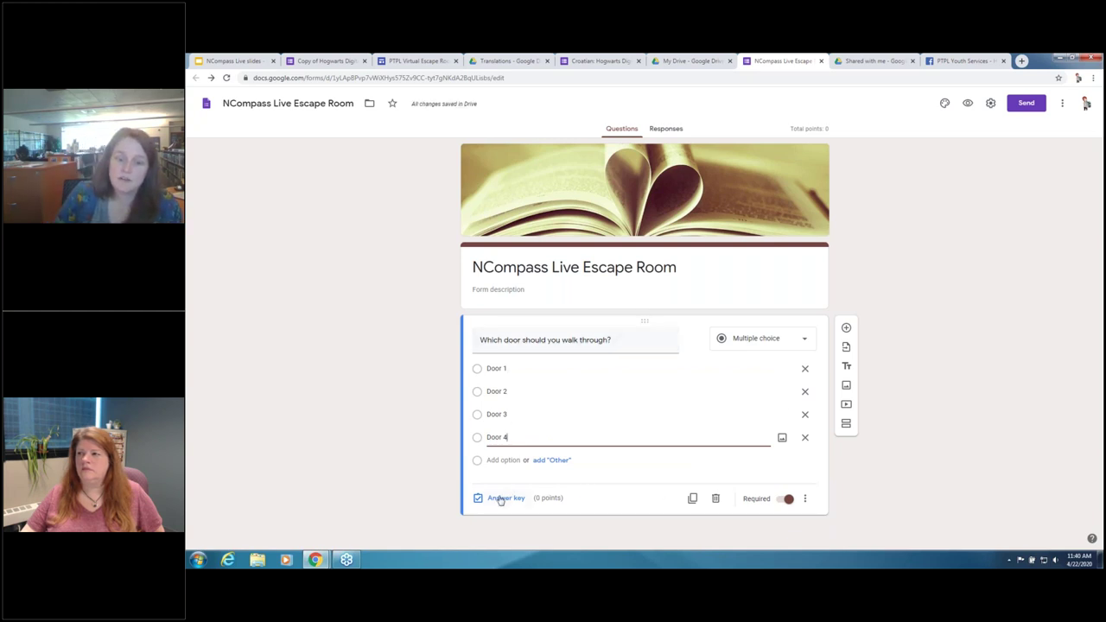
Keep the door question required and enable going to a section based on the answer.
{"action": "left_click", "coordinate": [786, 501]}
{"action": "left_click", "coordinate": [786, 501]}
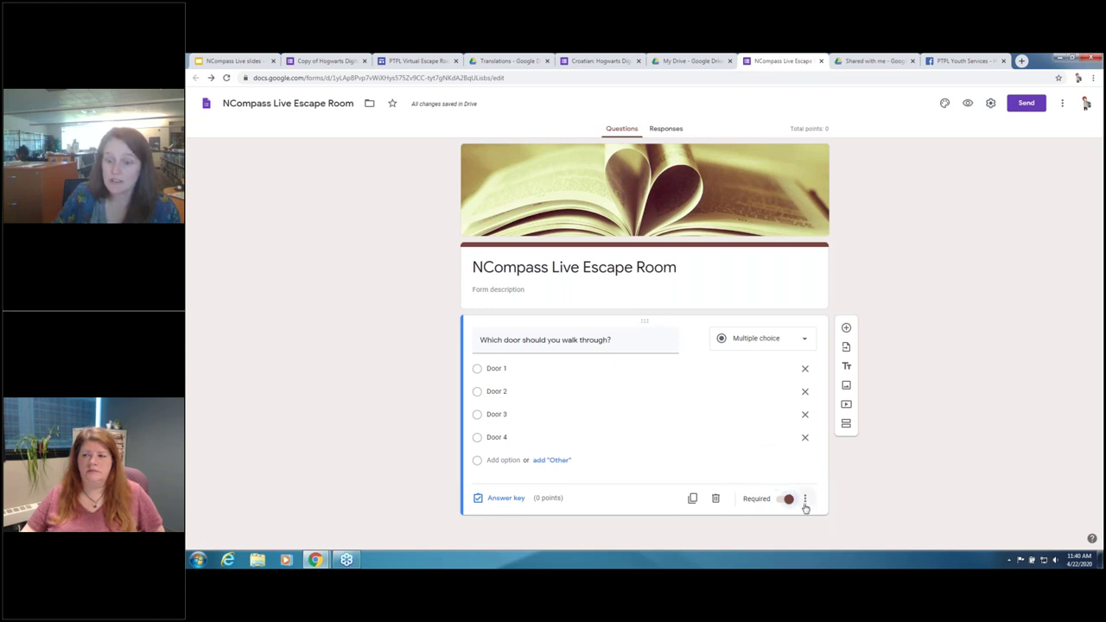
{"action": "left_click", "coordinate": [805, 501]}
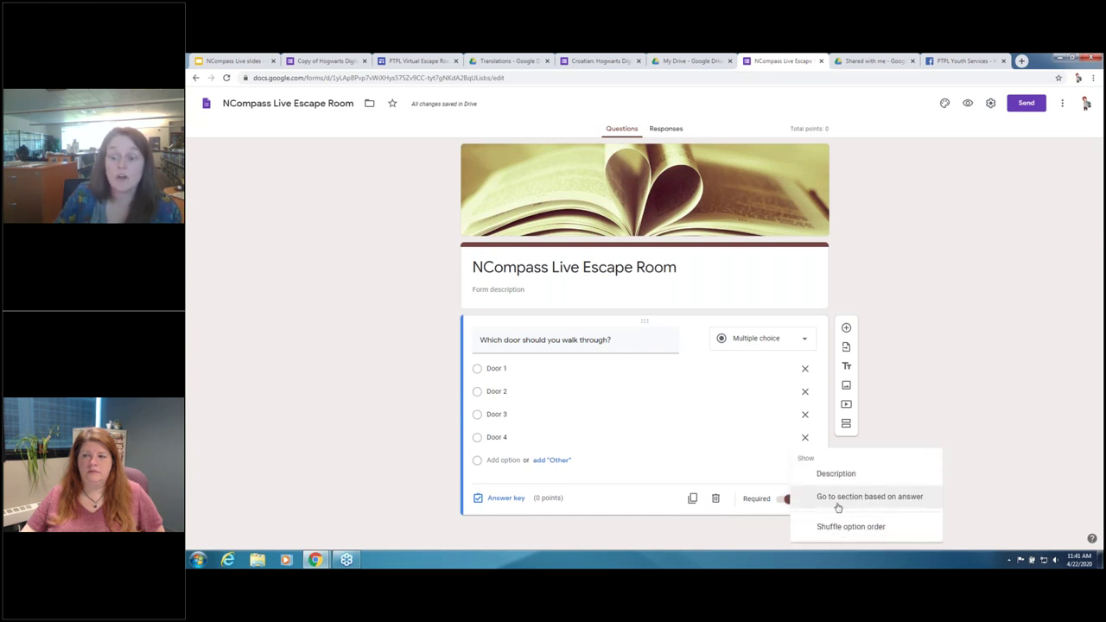
{"action": "left_click", "coordinate": [870, 497]}
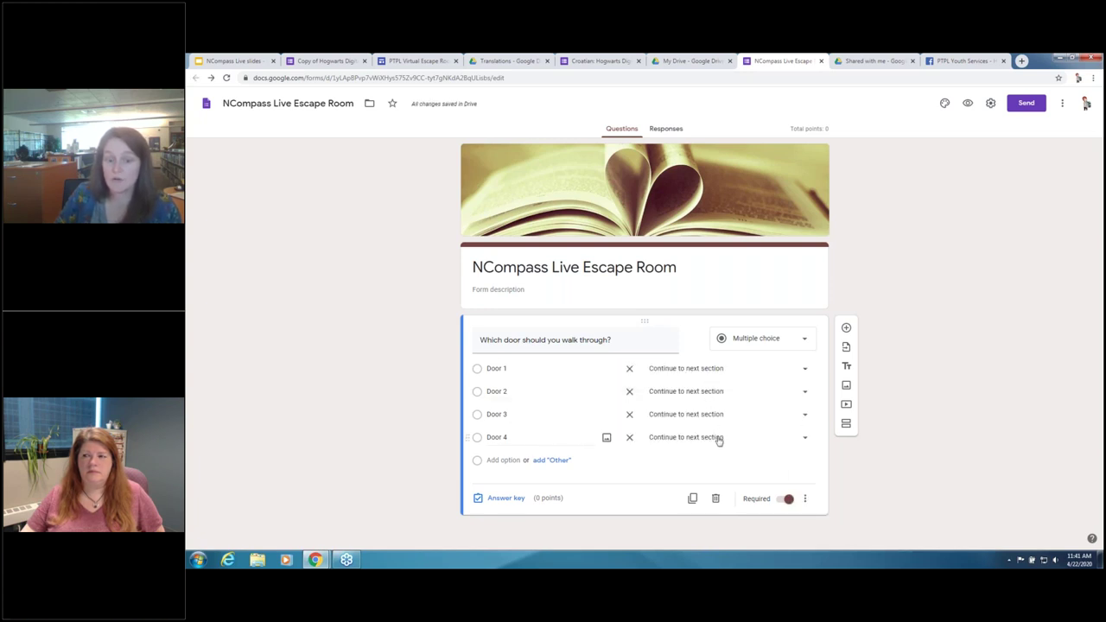
{"action": "left_click", "coordinate": [749, 376]}
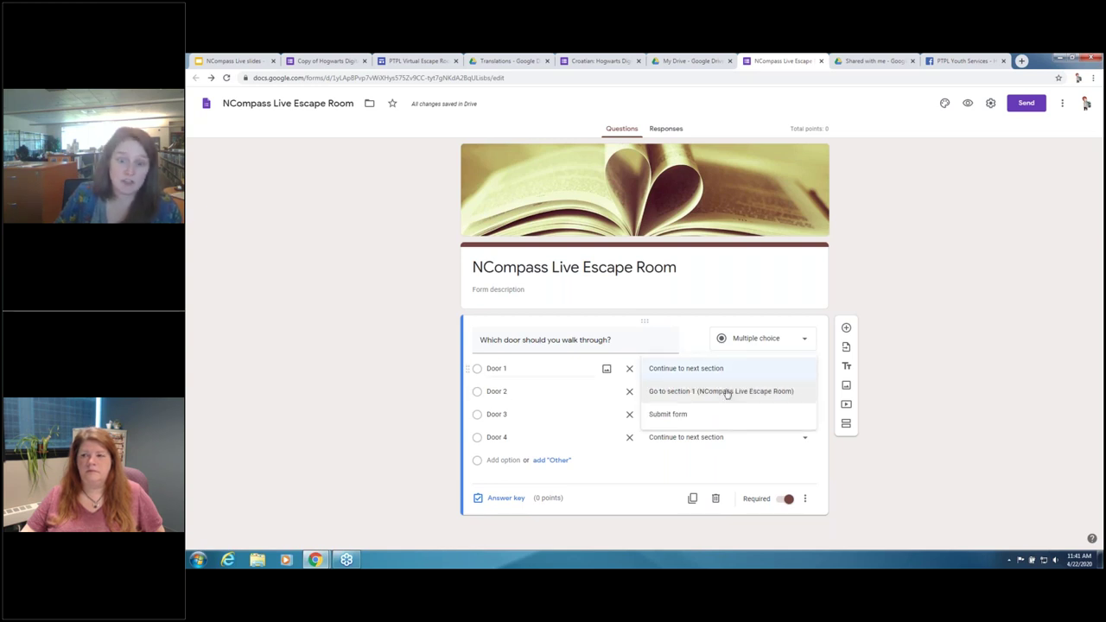
{"action": "left_click", "coordinate": [925, 426]}
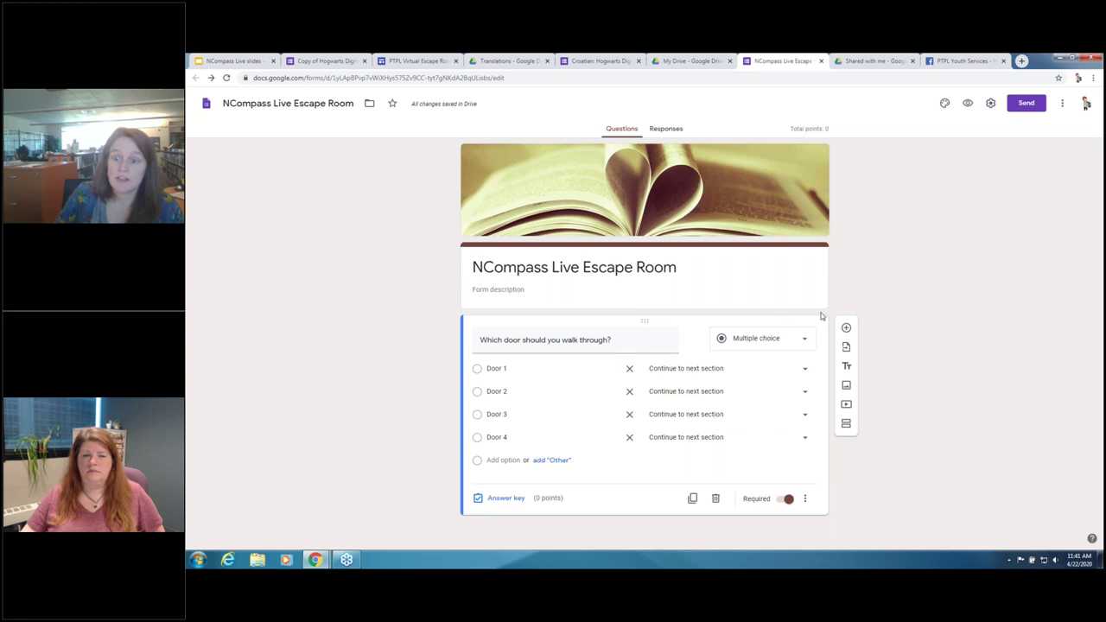
Add two new sections to the form after the door question.
{"action": "left_click", "coordinate": [847, 425]}
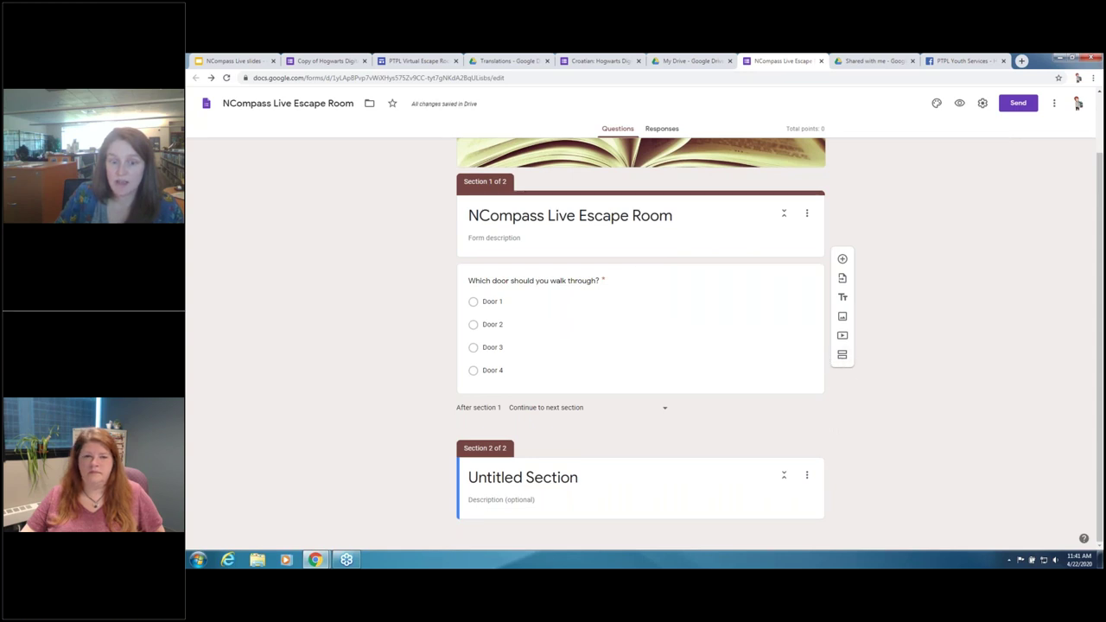
{"action": "left_click", "coordinate": [843, 355]}
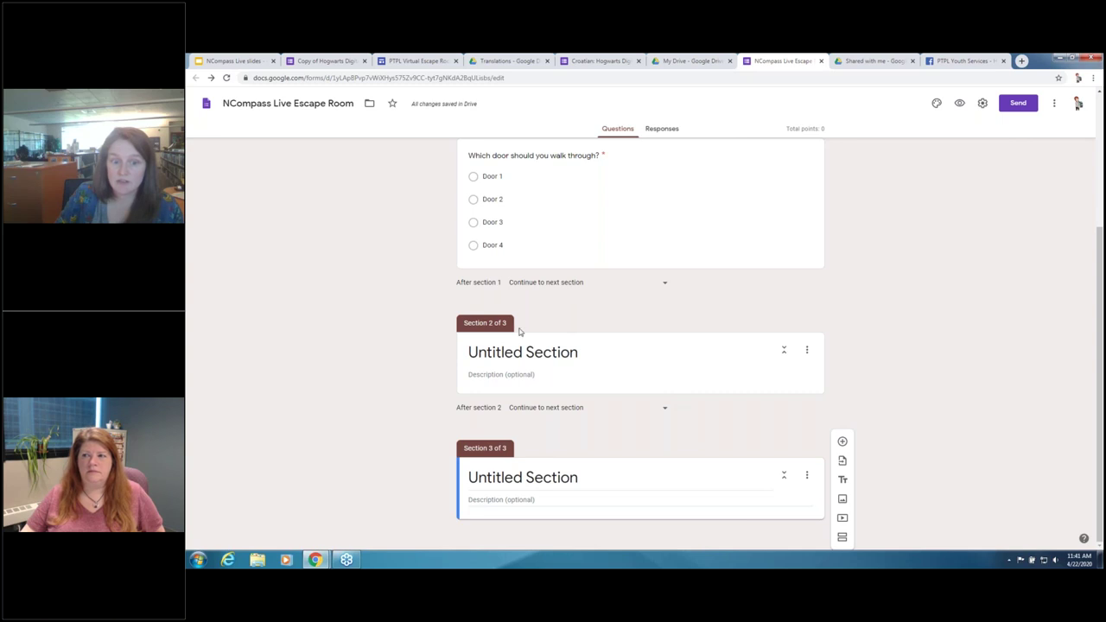
{"action": "scroll", "coordinate": [635, 434], "scroll_direction": "up", "scroll_amount": 5}
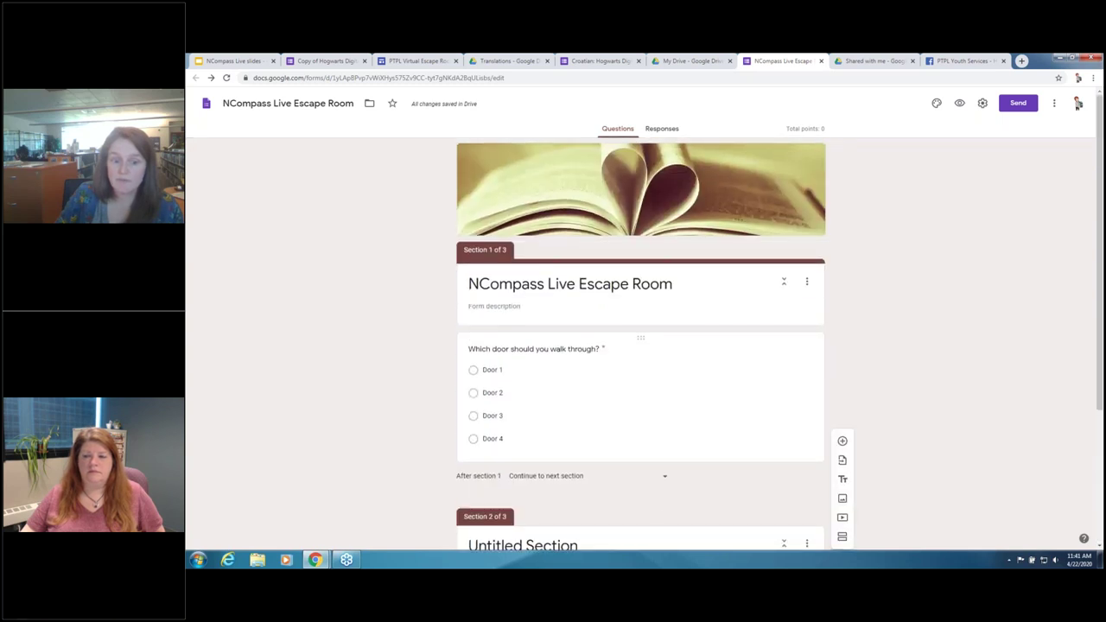
Title section 2 "Wrong Answer" and section 3 "Right Answer".
{"action": "scroll", "coordinate": [635, 434], "scroll_direction": "down", "scroll_amount": 2}
{"action": "left_click", "coordinate": [523, 456]}
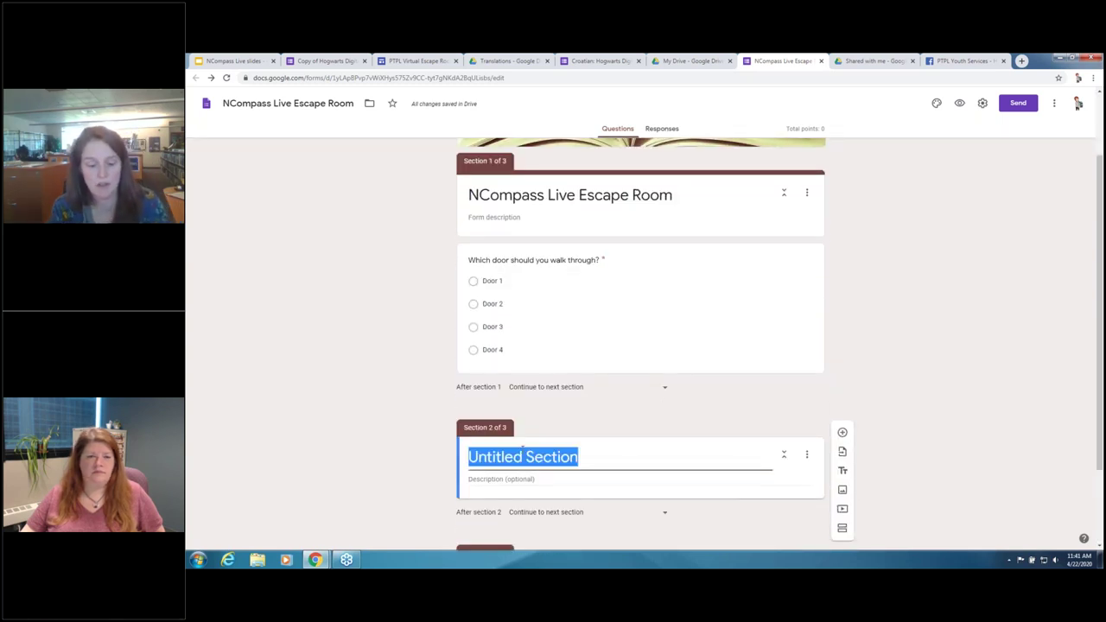
{"action": "type", "text": "Wrong Answer"}
{"action": "left_click", "coordinate": [843, 528]}
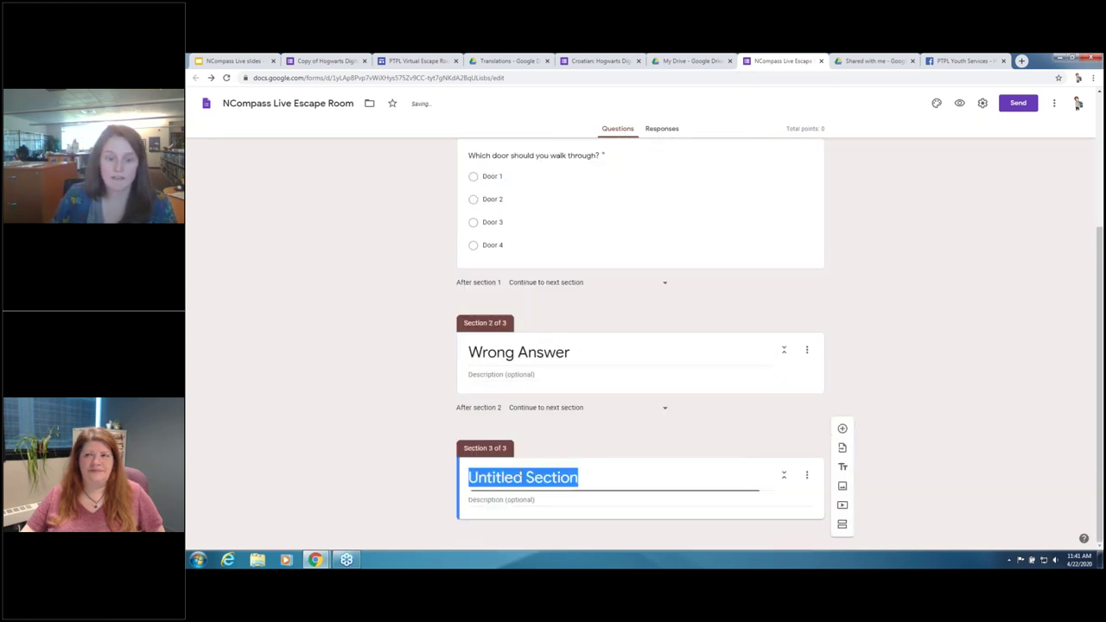
{"action": "type", "text": "Right Answer"}
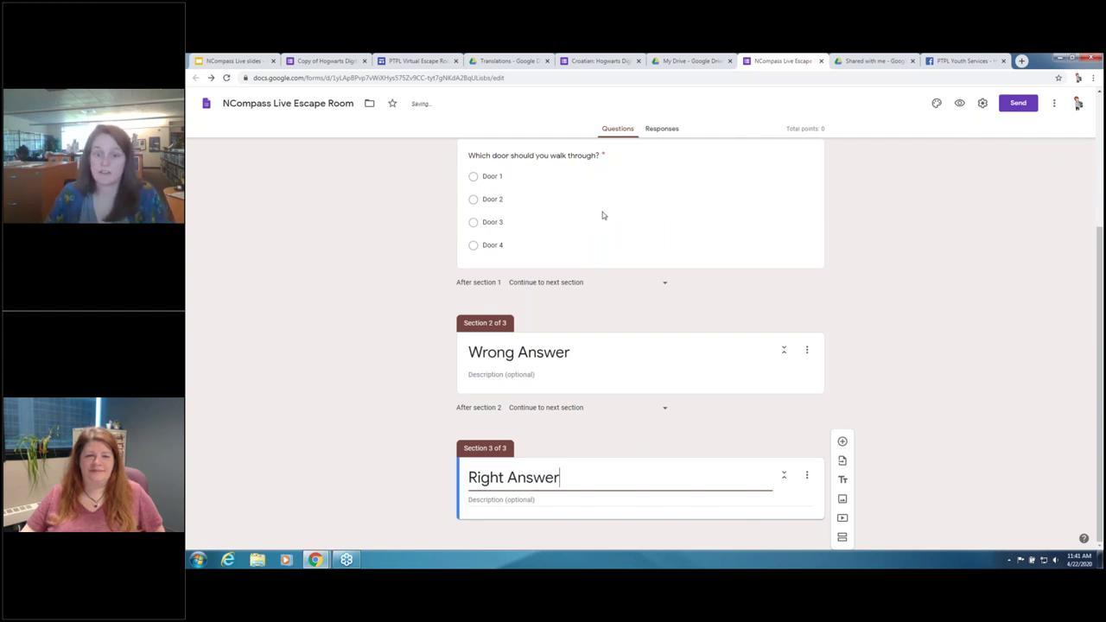
Route Doors 1, 3 and 4 to section 2 (Wrong Answer) and Door 2 to section 3 (Right Answer).
{"action": "left_click", "coordinate": [703, 245]}
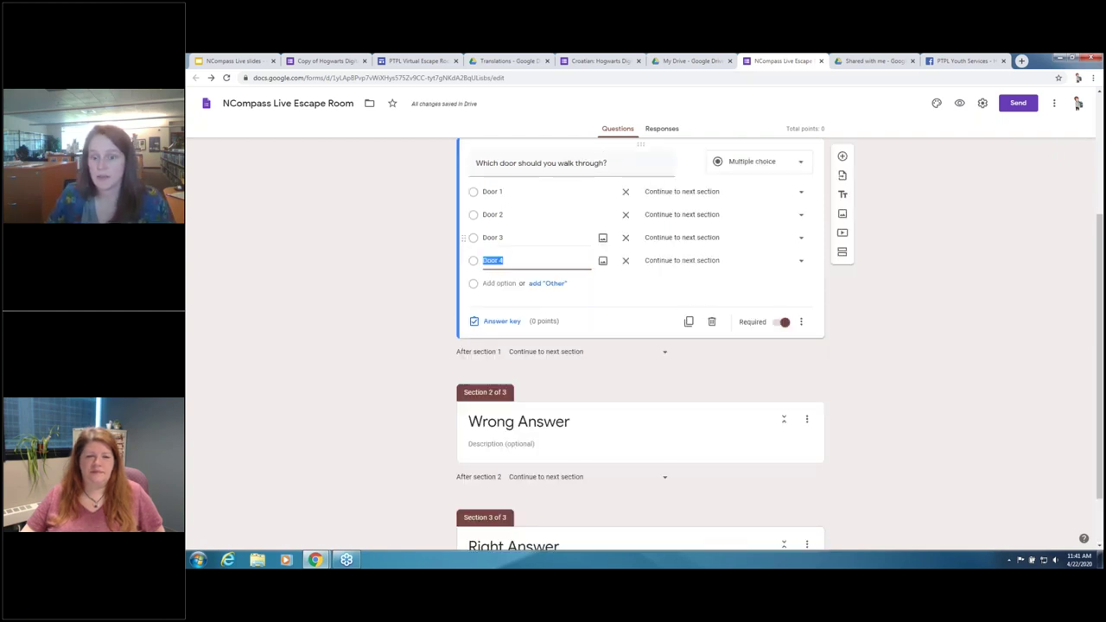
{"action": "left_click", "coordinate": [710, 194]}
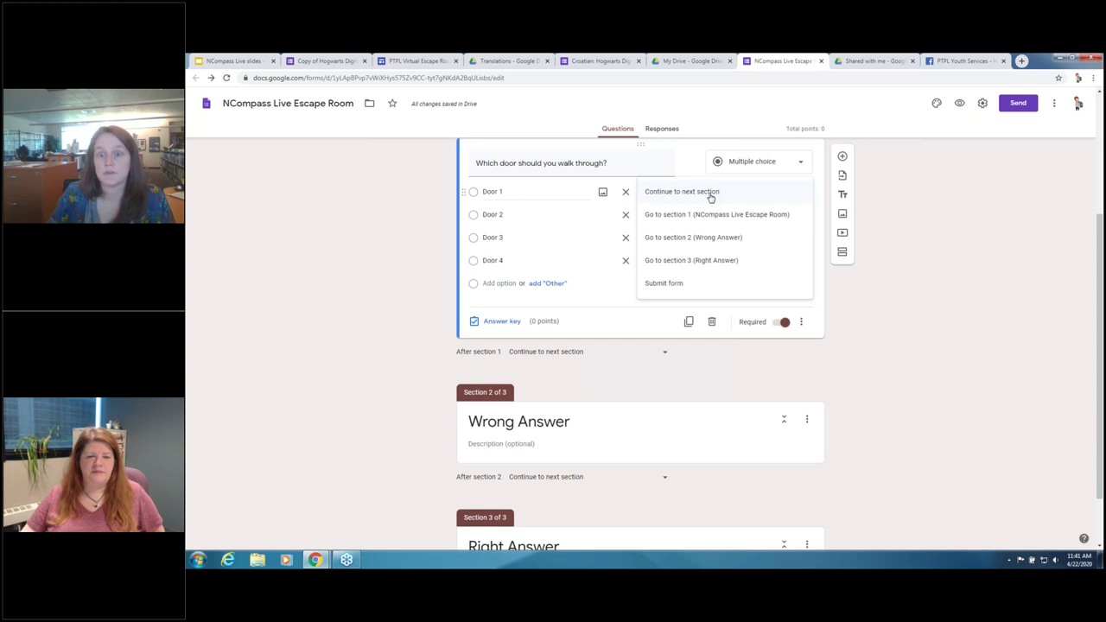
{"action": "left_click", "coordinate": [690, 238]}
{"action": "left_click", "coordinate": [683, 216]}
{"action": "left_click", "coordinate": [692, 284]}
{"action": "left_click", "coordinate": [684, 241]}
{"action": "left_click", "coordinate": [691, 286]}
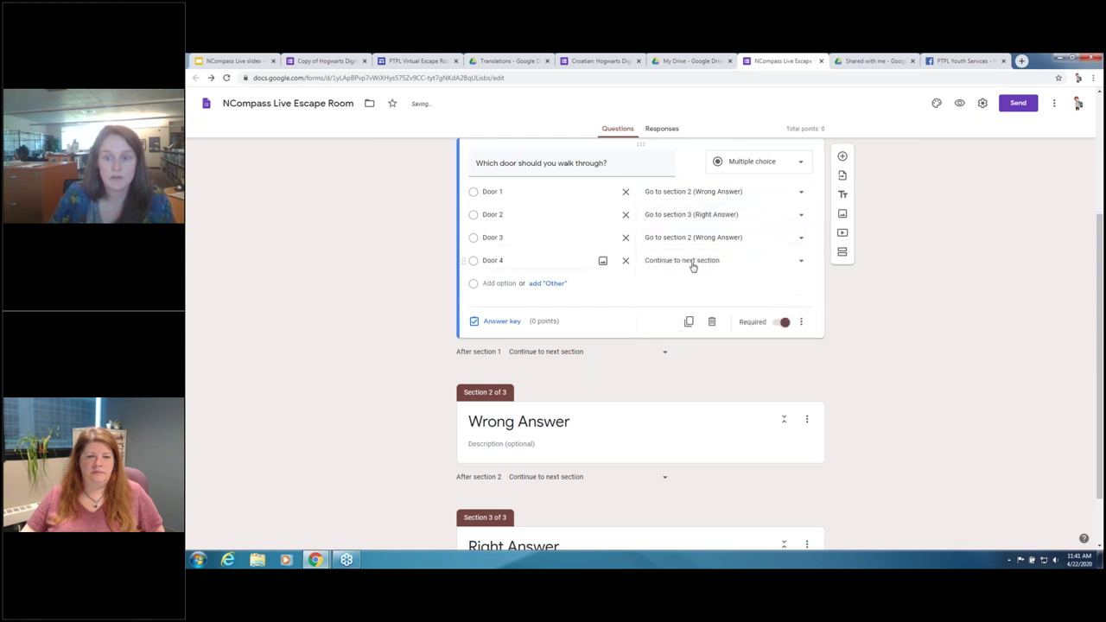
{"action": "left_click", "coordinate": [693, 263]}
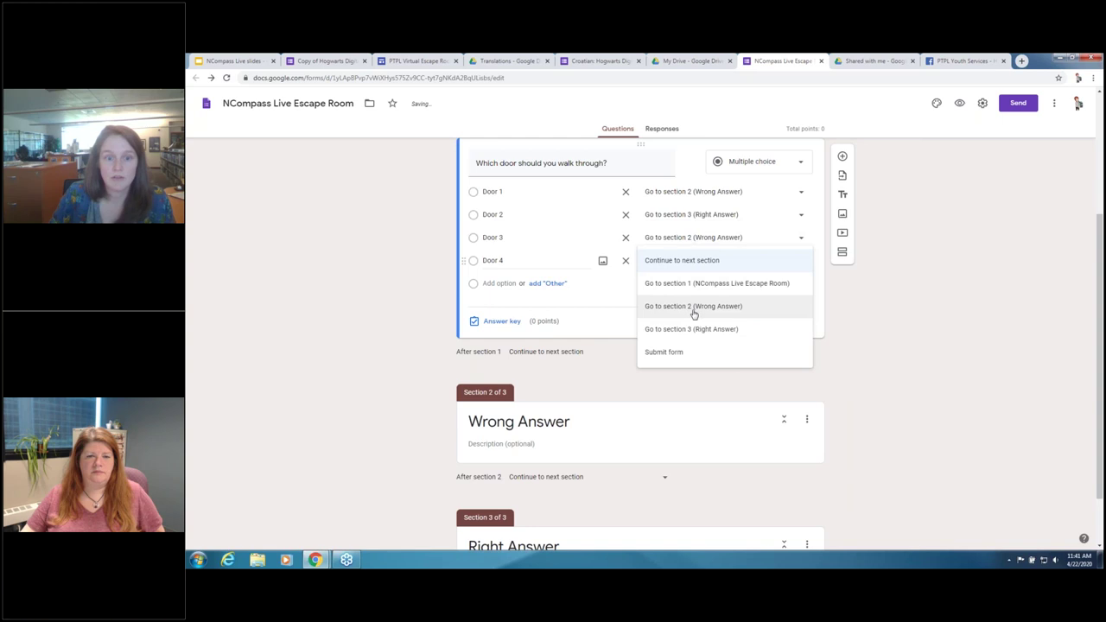
{"action": "left_click", "coordinate": [693, 308]}
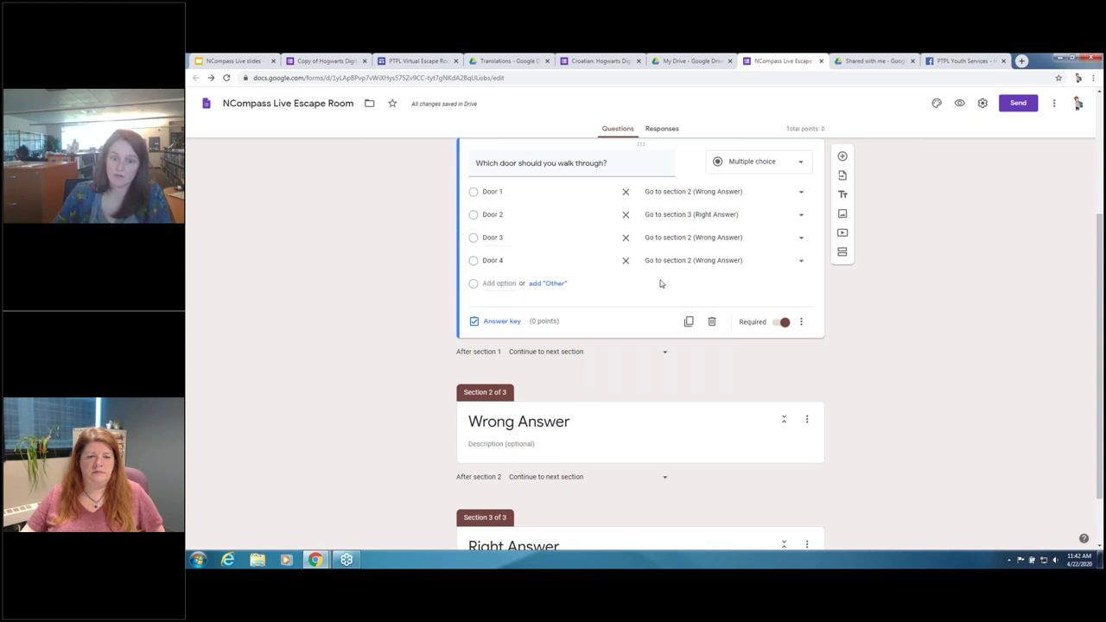
Review the destination choices after section 1, keeping Continue to next section, and look over the door question.
{"action": "scroll", "coordinate": [660, 285], "scroll_direction": "down", "scroll_amount": 1}
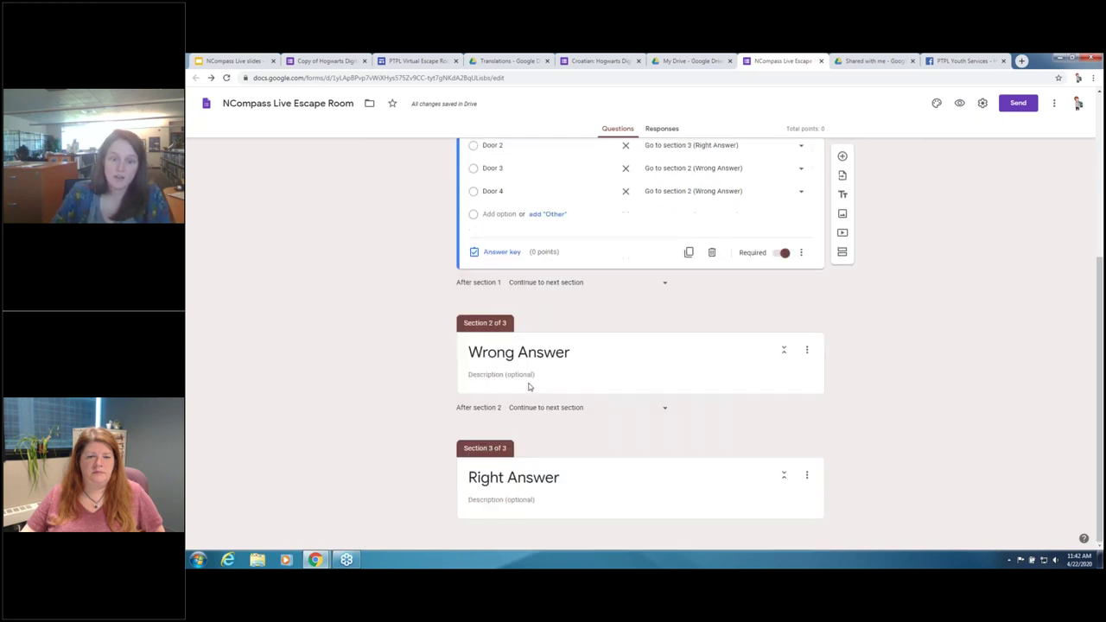
{"action": "left_click", "coordinate": [553, 284]}
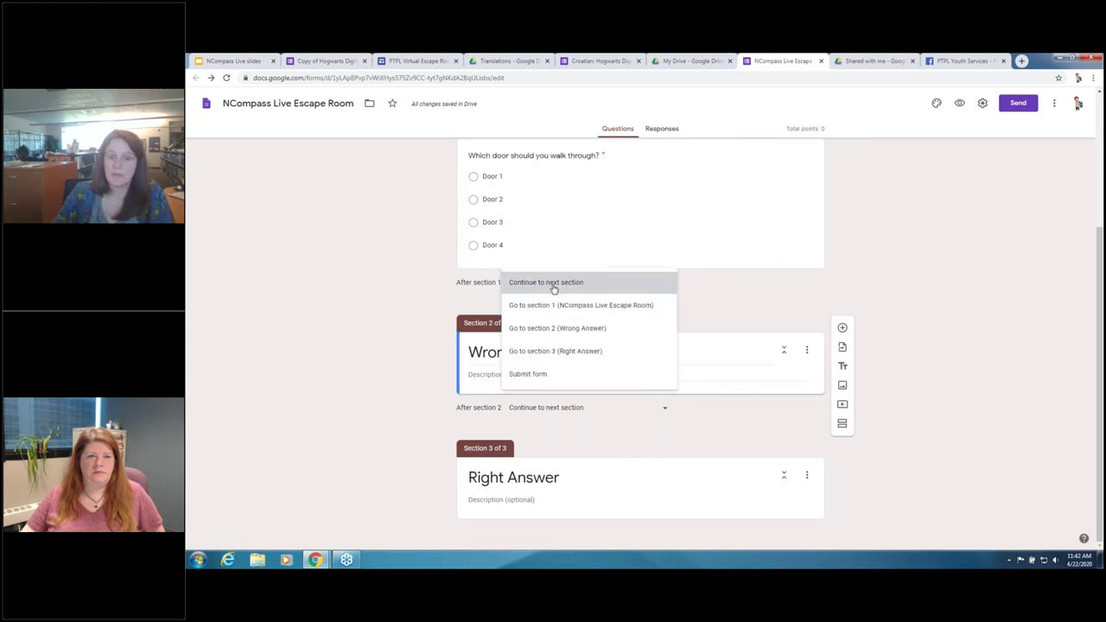
{"action": "left_click", "coordinate": [548, 282]}
{"action": "scroll", "coordinate": [547, 266], "scroll_direction": "up", "scroll_amount": 2}
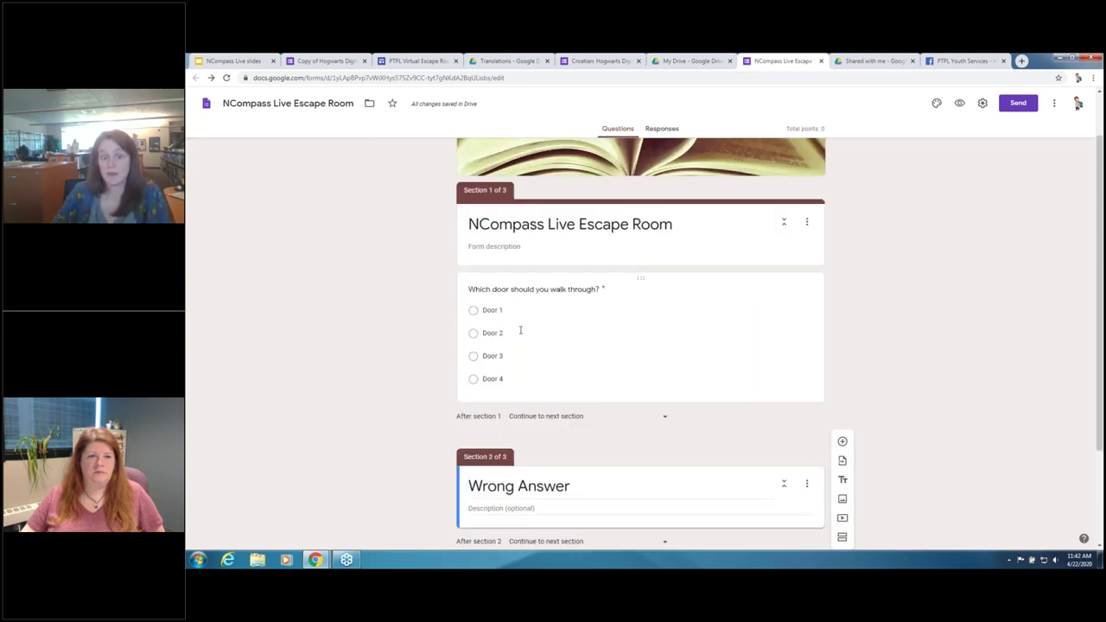
{"action": "left_click", "coordinate": [520, 330]}
{"action": "left_click", "coordinate": [379, 422]}
Enter the Wrong Answer section's description as "You open the door and a dinosaur is running towards you!".
{"action": "scroll", "coordinate": [500, 451], "scroll_direction": "down", "scroll_amount": 2}
{"action": "left_click", "coordinate": [501, 443]}
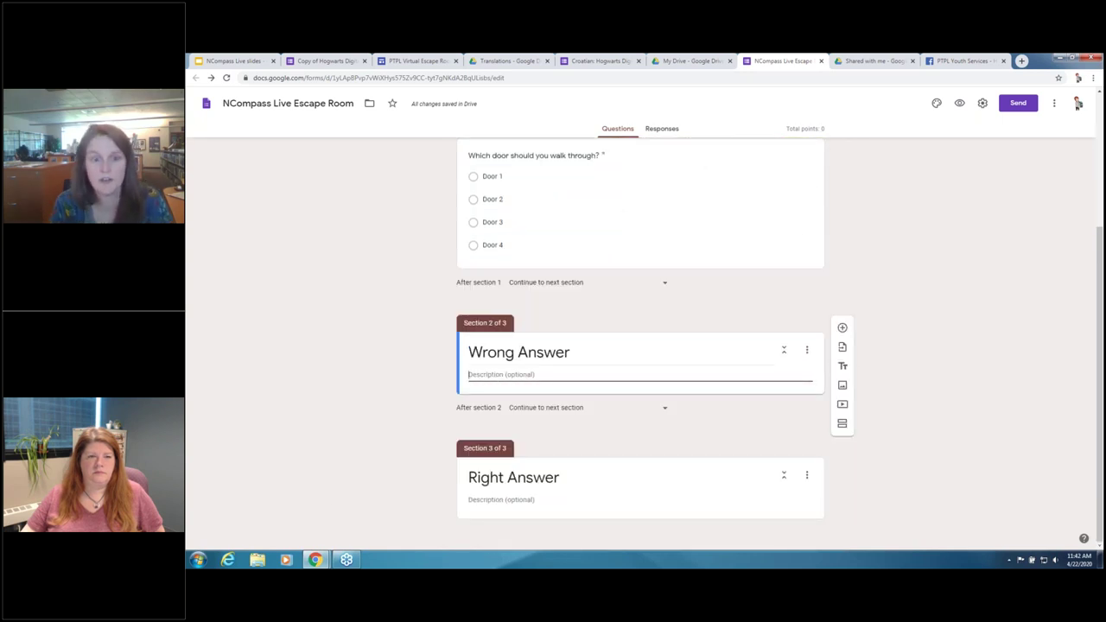
{"action": "type", "text": "You"}
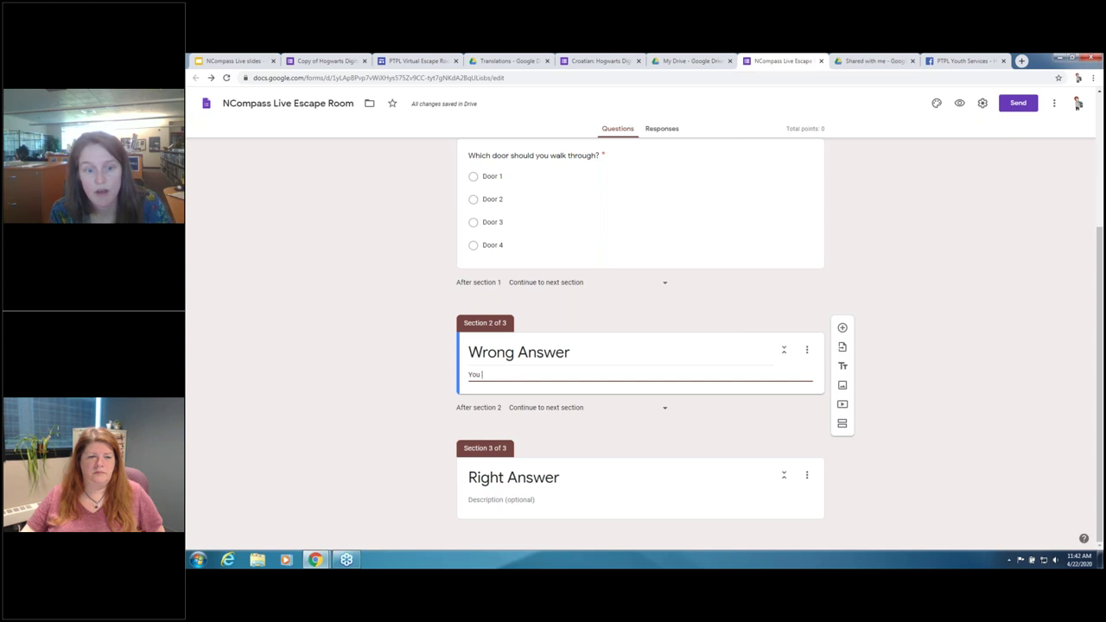
{"action": "type", "text": " open the door "}
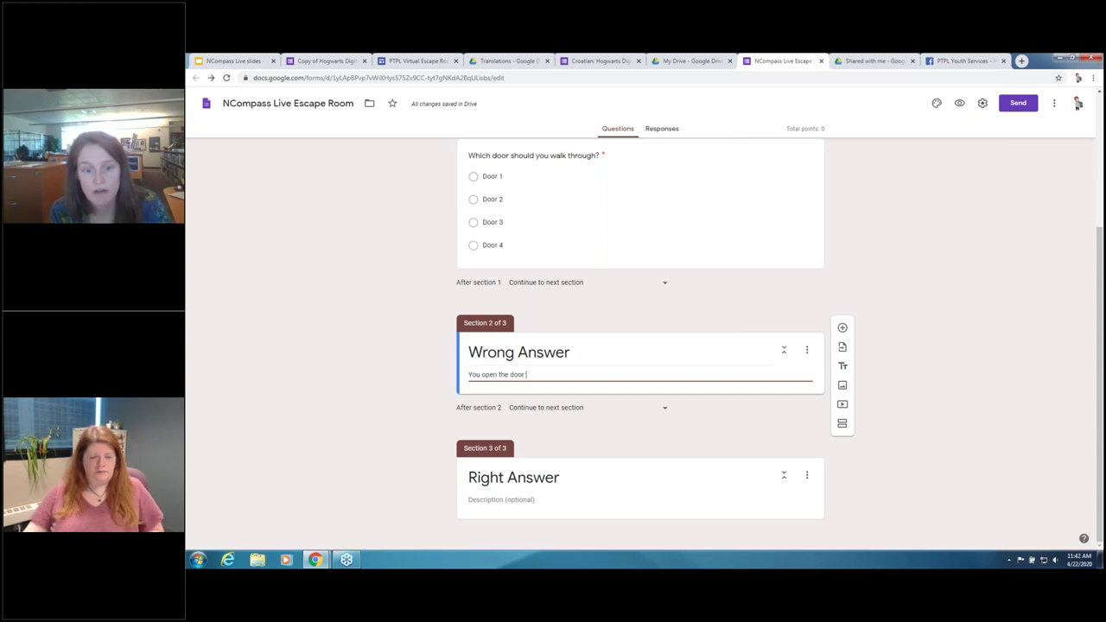
{"action": "type", "text": "and a dinosaur"}
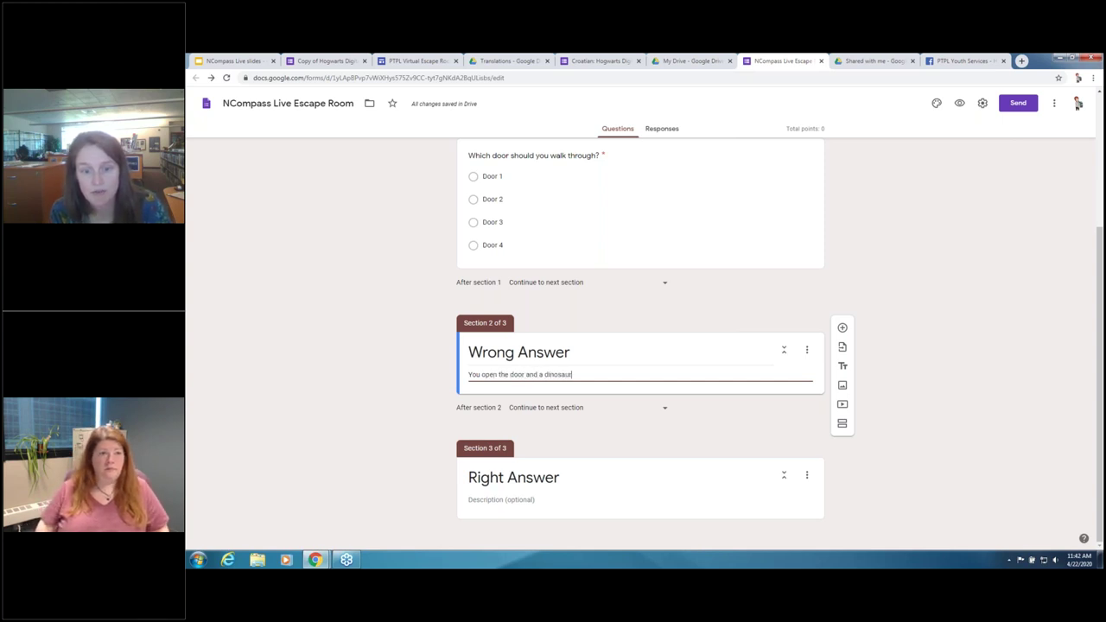
{"action": "type", "text": " is running towa"}
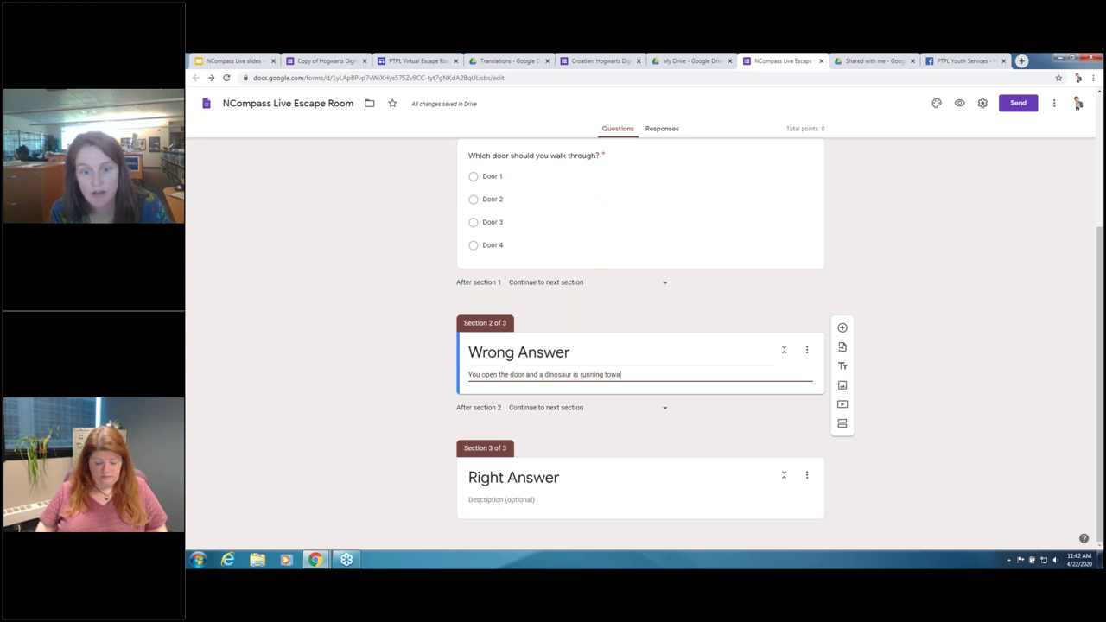
{"action": "type", "text": "rds you! "}
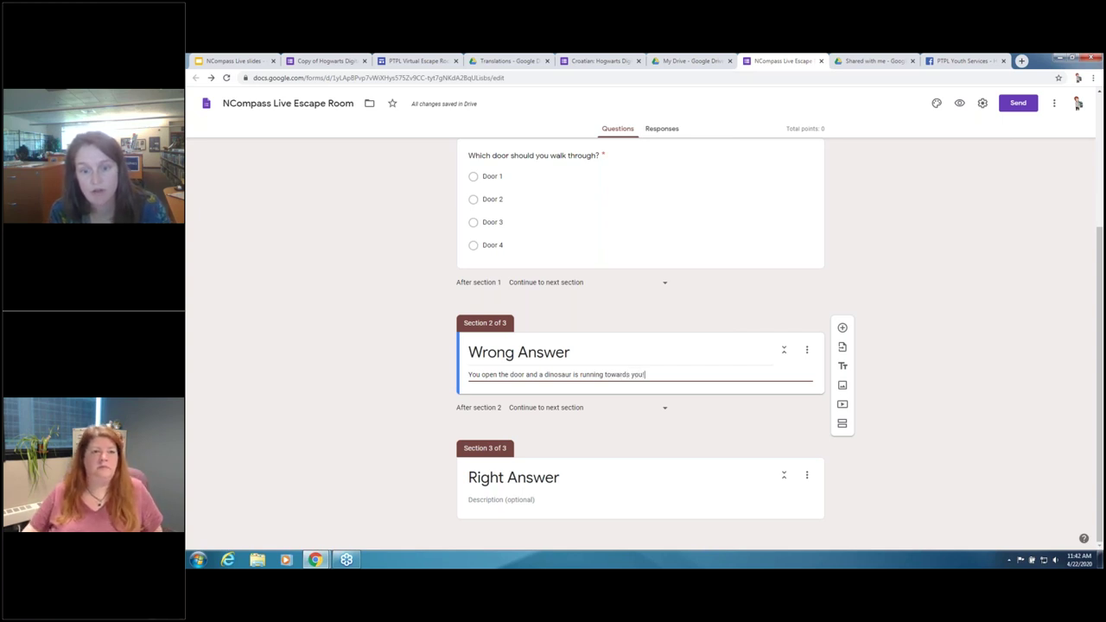
Add "You slam the door shut and check your clues again." to the Wrong Answer description and route that section back to section 1.
{"action": "type", "text": "You slam the door shut"}
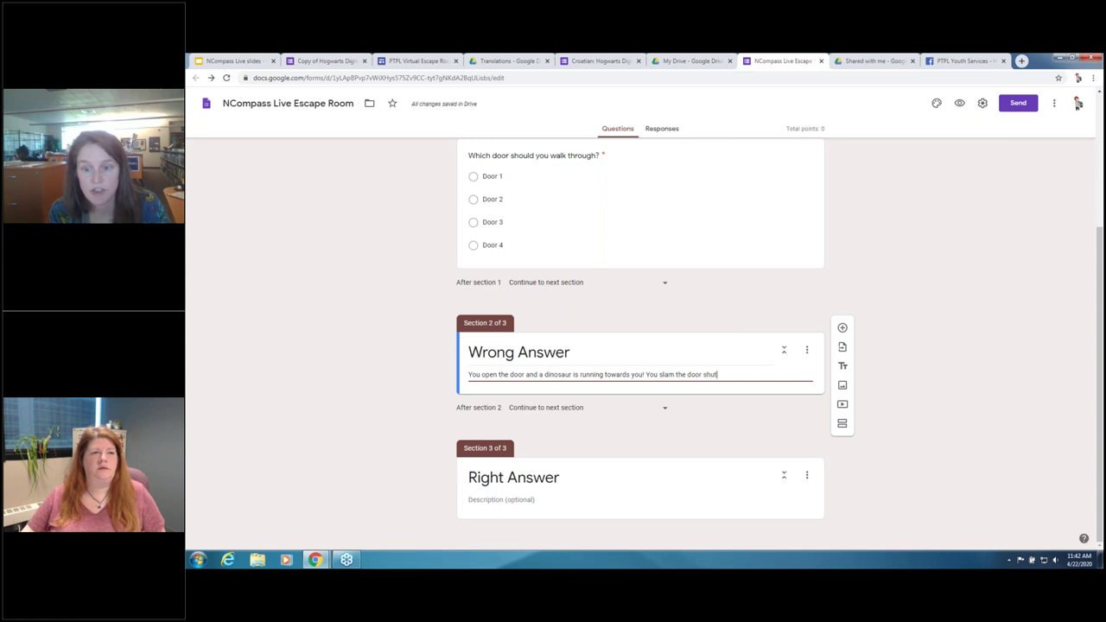
{"action": "type", "text": " and check your"}
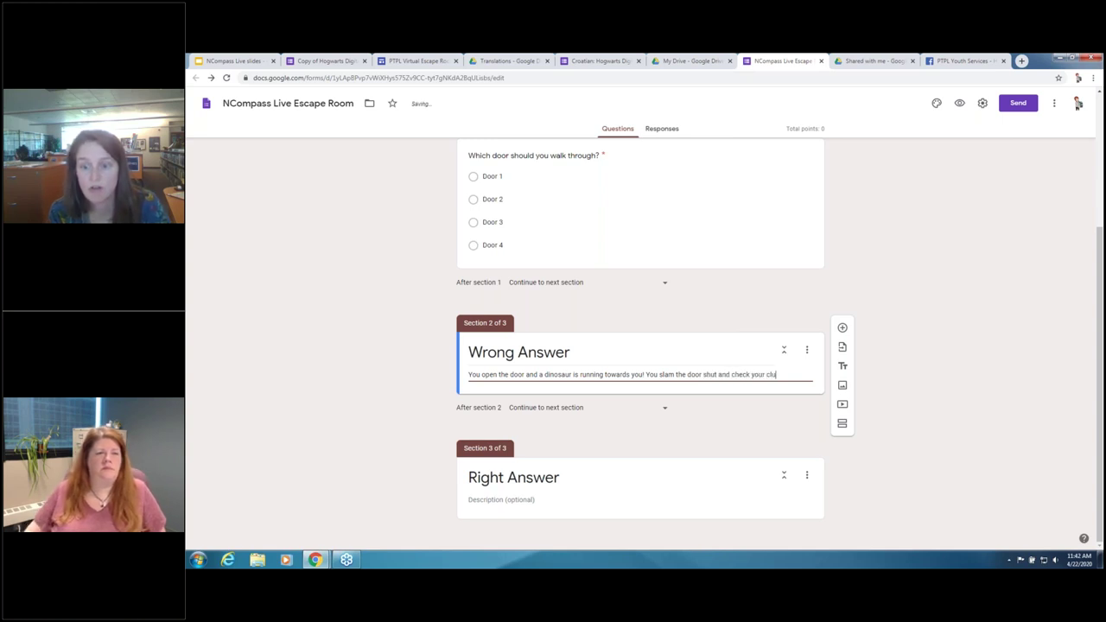
{"action": "type", "text": " clues again."}
{"action": "key", "text": "BackSpace"}
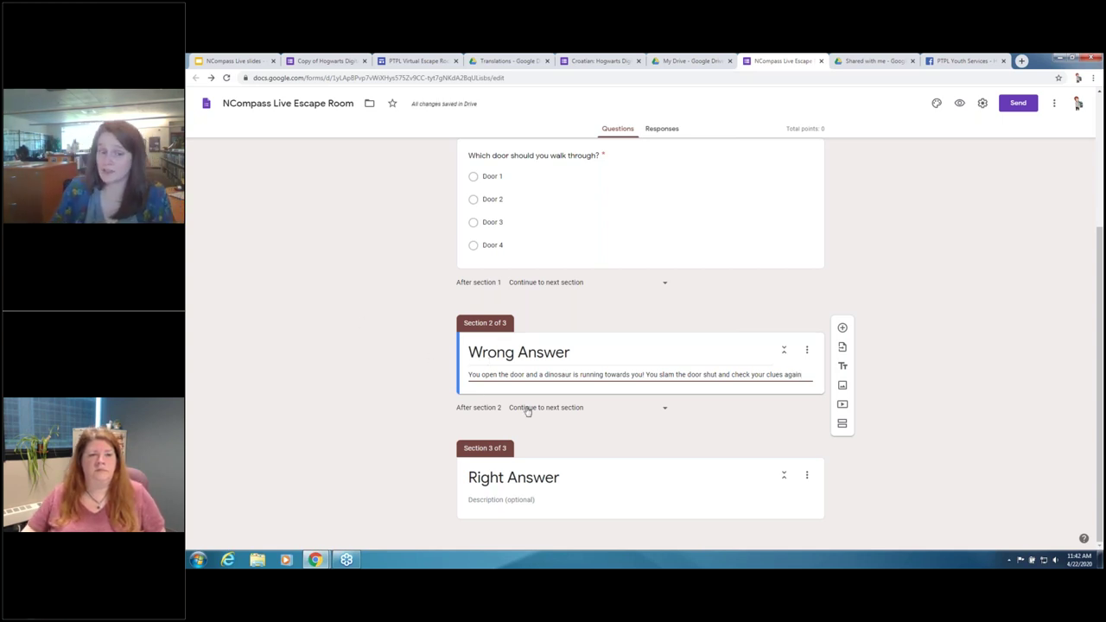
{"action": "left_click", "coordinate": [528, 411]}
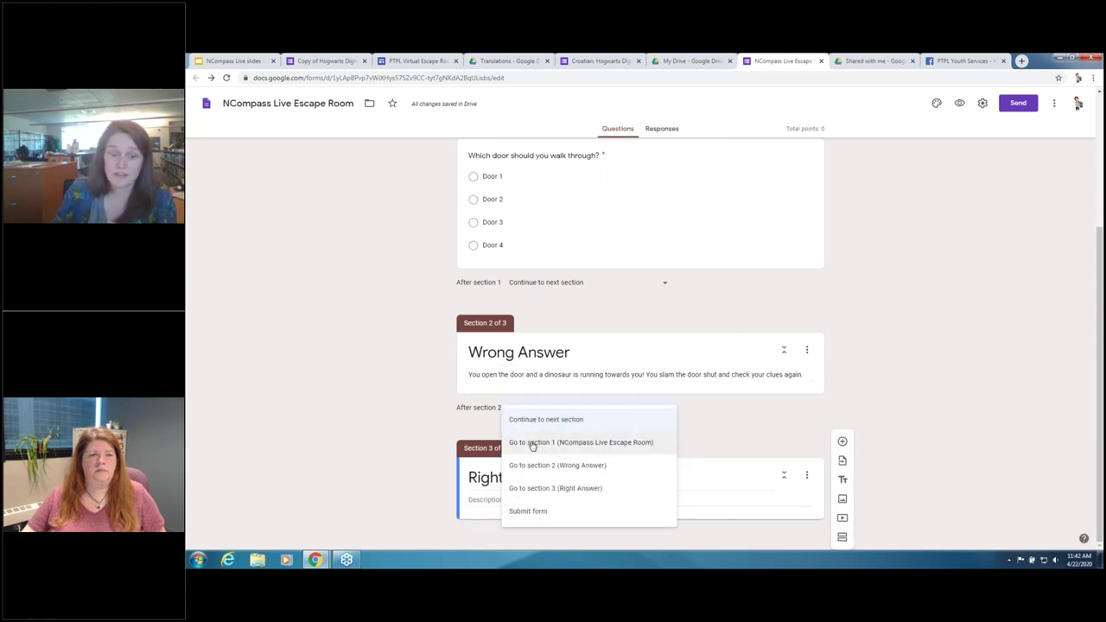
{"action": "left_click", "coordinate": [584, 443]}
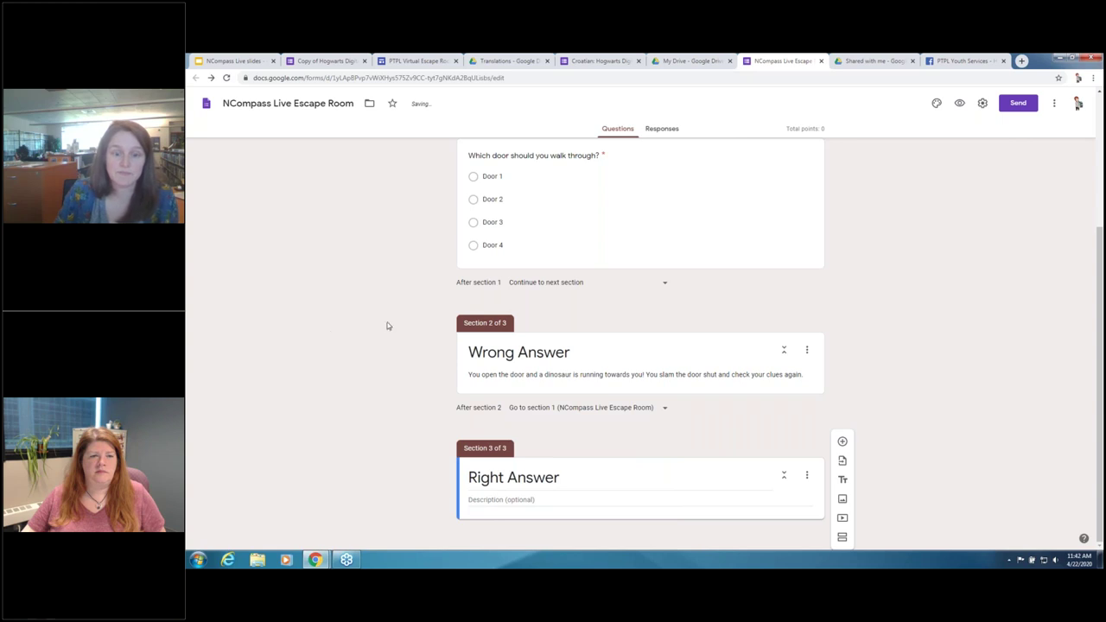
Preview the form, answer the door question with Door 1 and continue through the Wrong Answer page back to the question.
{"action": "scroll", "coordinate": [733, 336], "scroll_direction": "up", "scroll_amount": 3}
{"action": "left_click", "coordinate": [571, 284]}
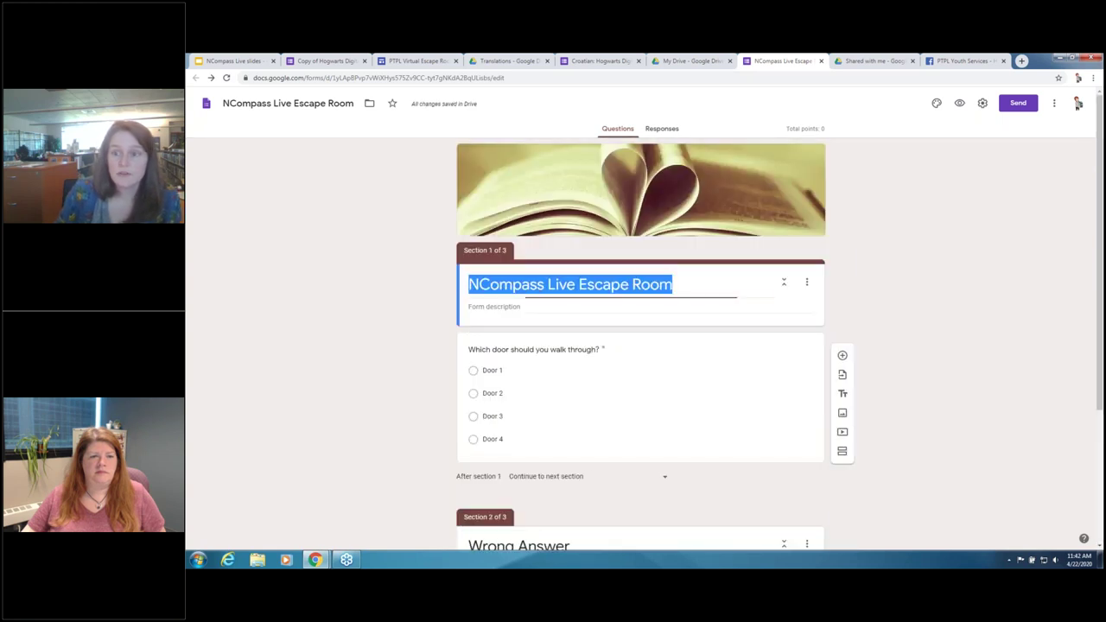
{"action": "left_click", "coordinate": [960, 104]}
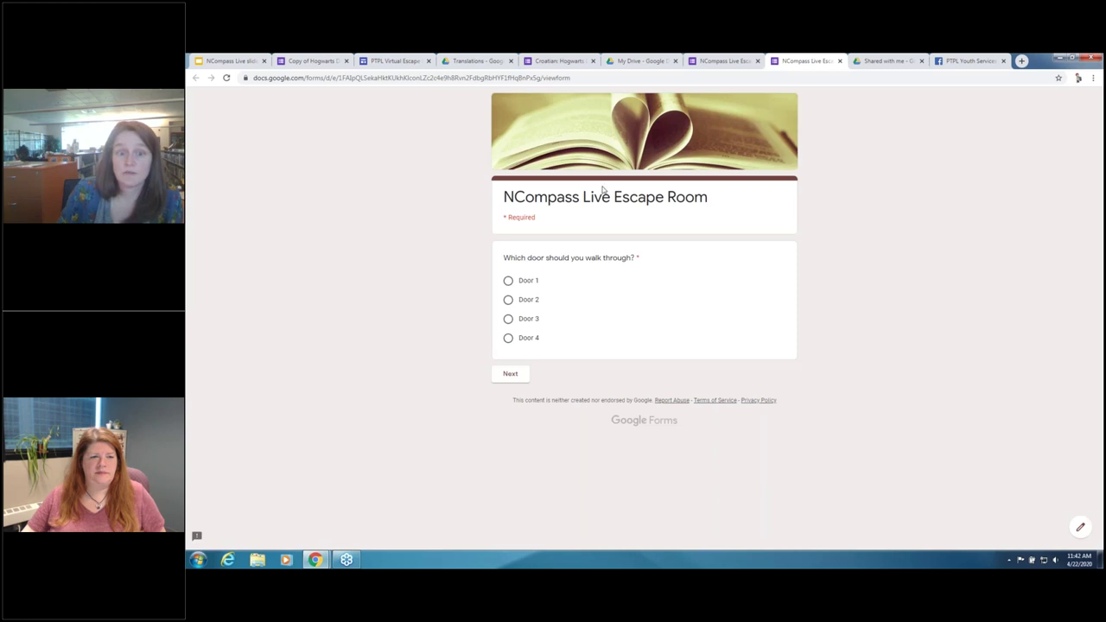
{"action": "left_click", "coordinate": [524, 283]}
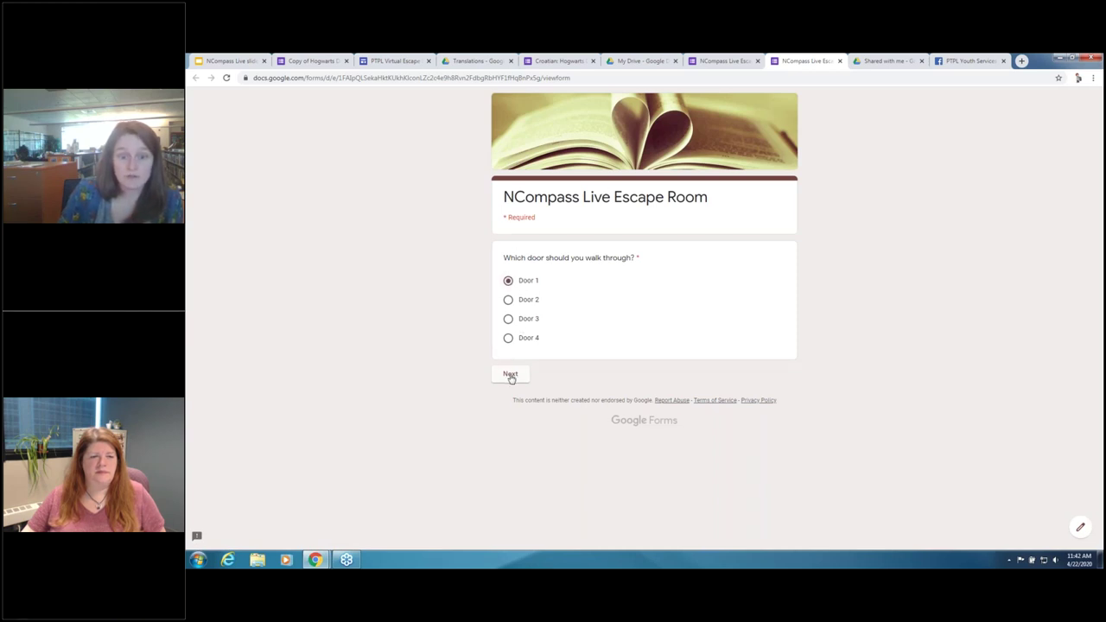
{"action": "left_click", "coordinate": [511, 376]}
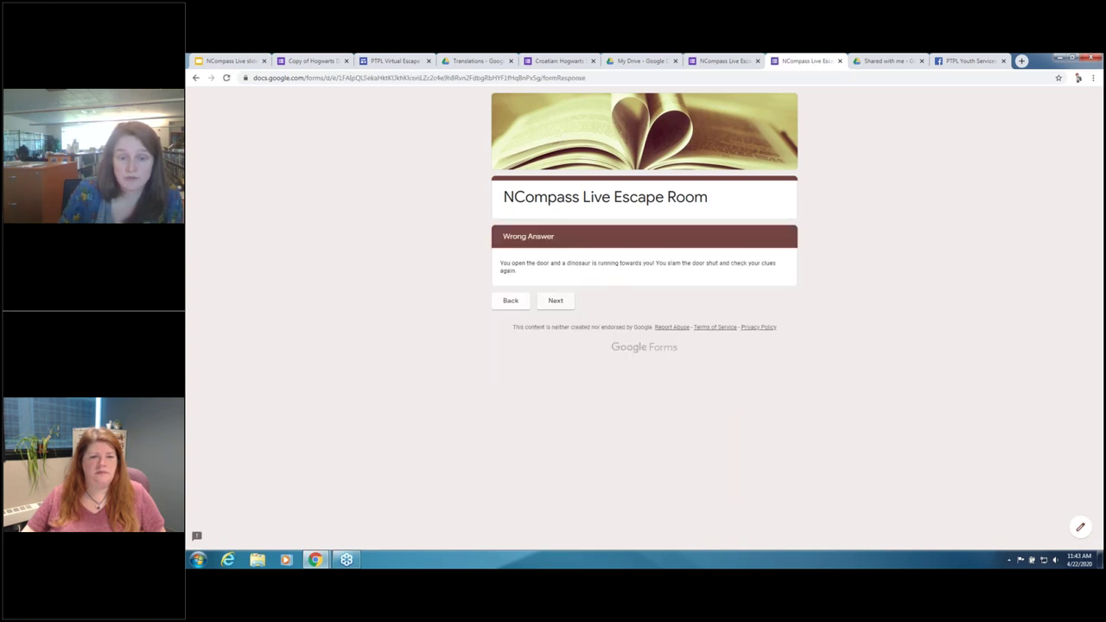
{"action": "left_click", "coordinate": [556, 300]}
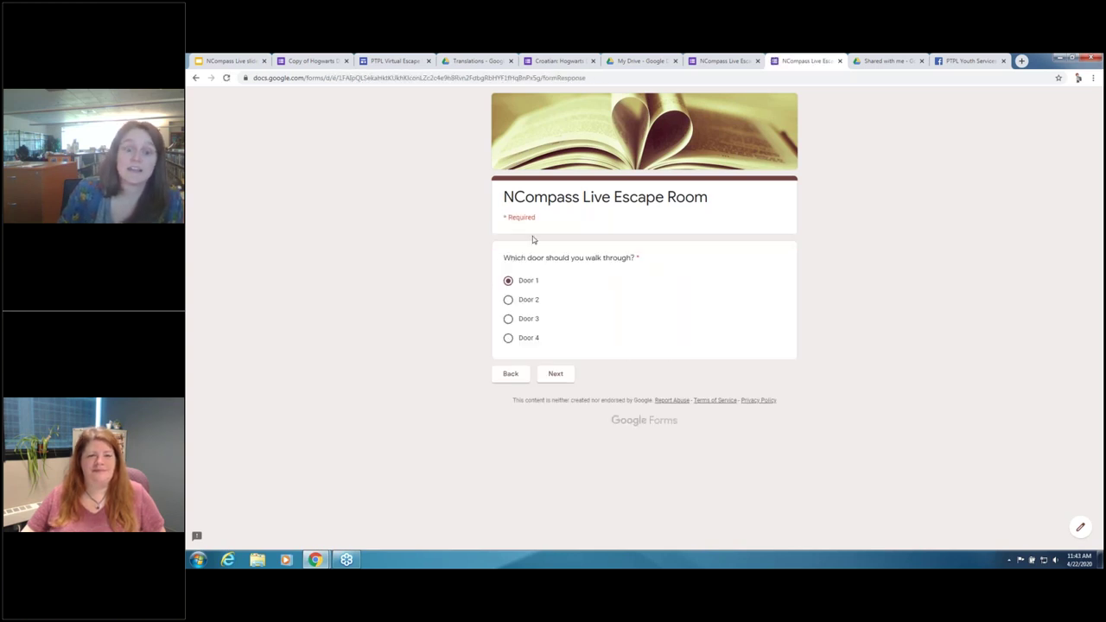
Test Door 2 in the preview, continue to the page it leads to, and close the preview.
{"action": "left_click", "coordinate": [530, 299]}
{"action": "left_click", "coordinate": [555, 374]}
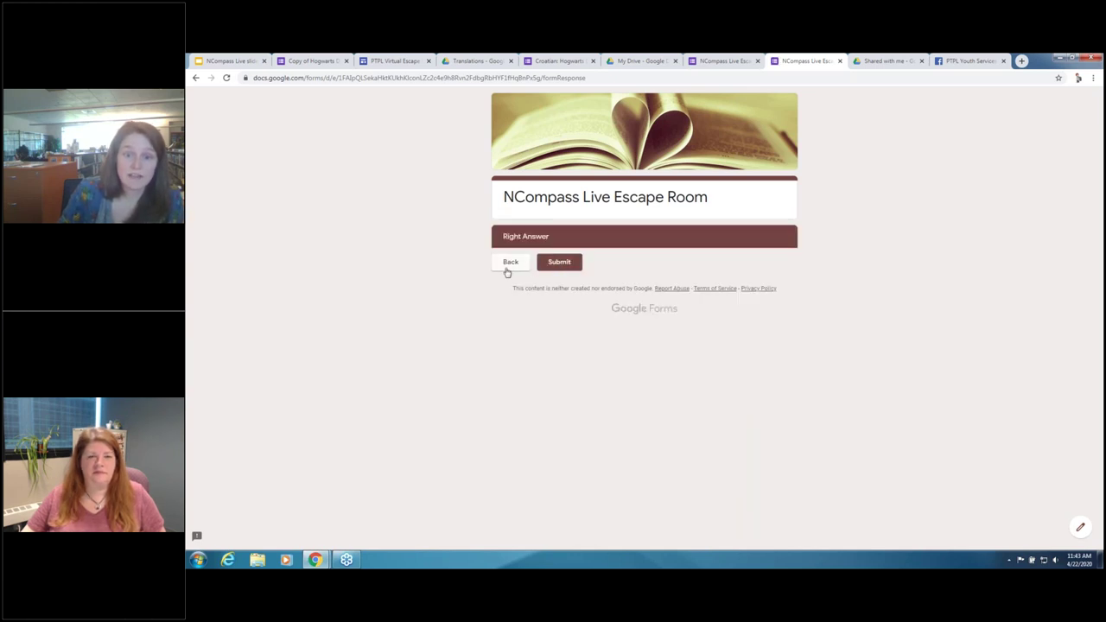
{"action": "left_click", "coordinate": [839, 63]}
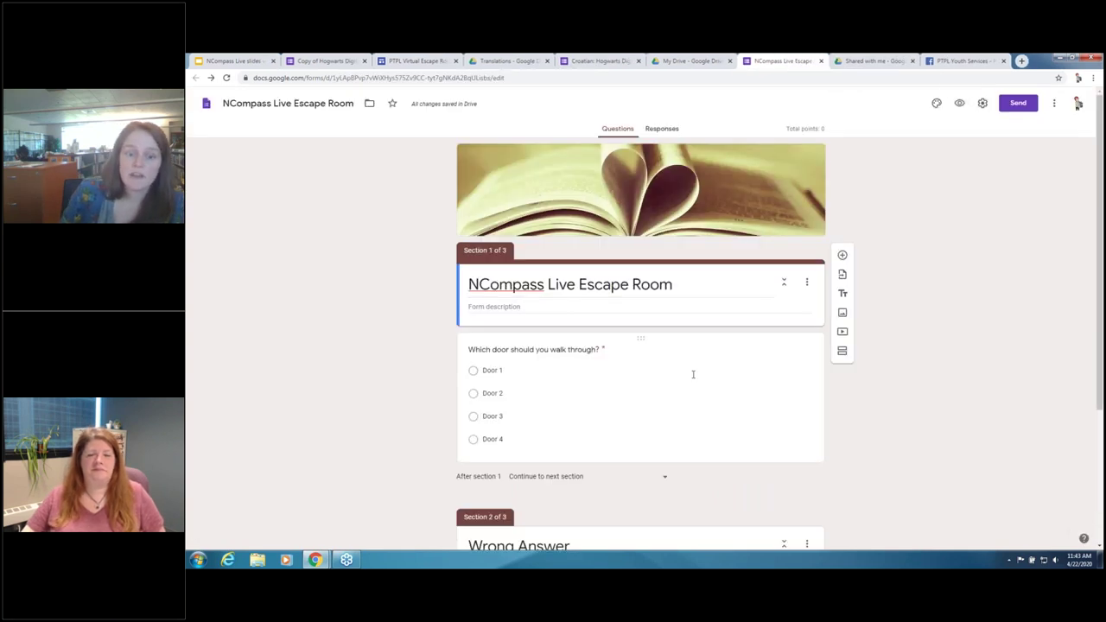
Start adding an image to the Wrong Answer section and search Google images for "dinosaur".
{"action": "scroll", "coordinate": [583, 433], "scroll_direction": "down", "scroll_amount": 2}
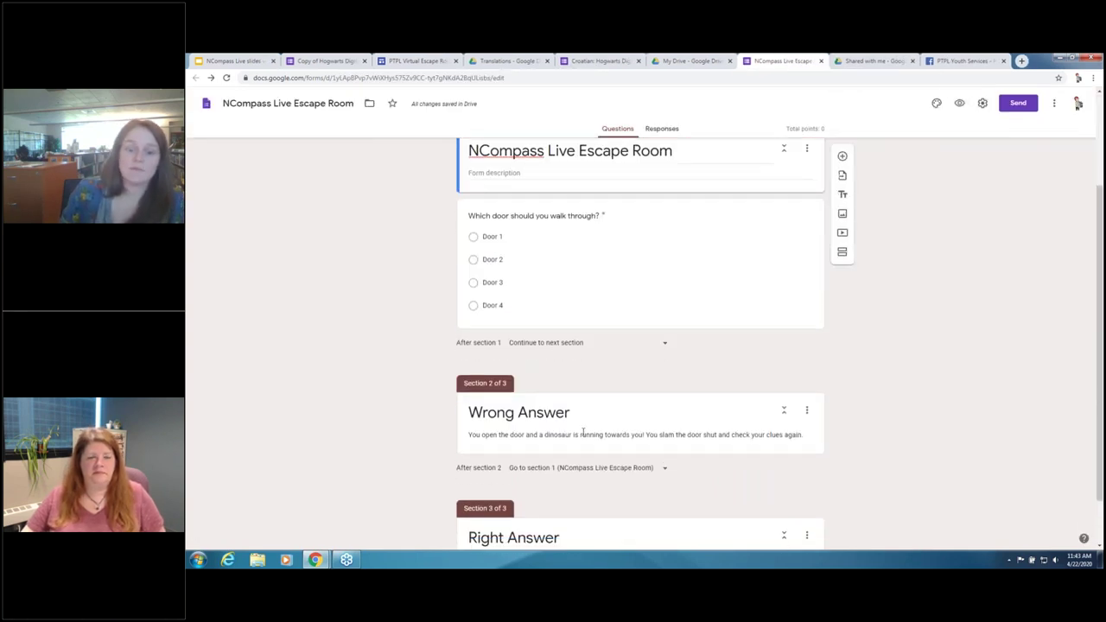
{"action": "triple_click", "coordinate": [583, 432]}
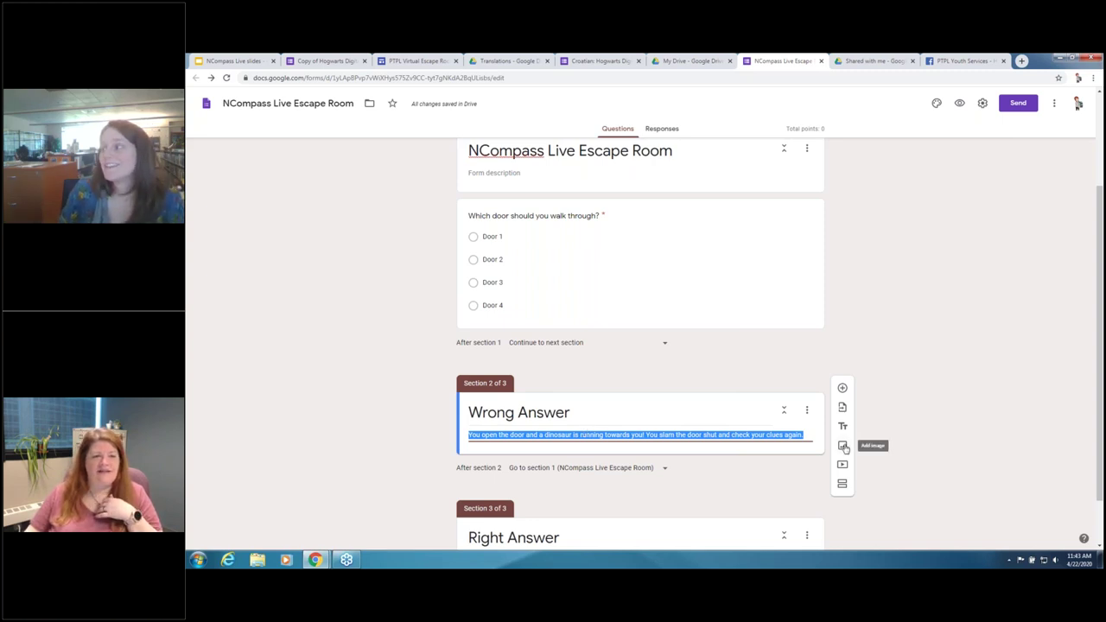
{"action": "left_click", "coordinate": [843, 446]}
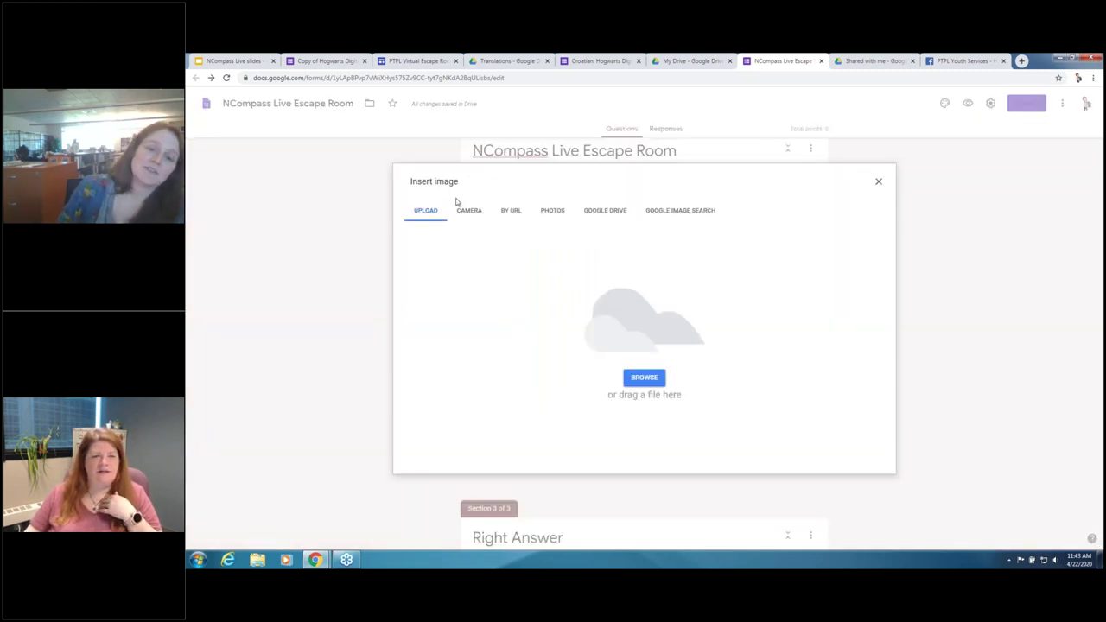
{"action": "left_click", "coordinate": [879, 180]}
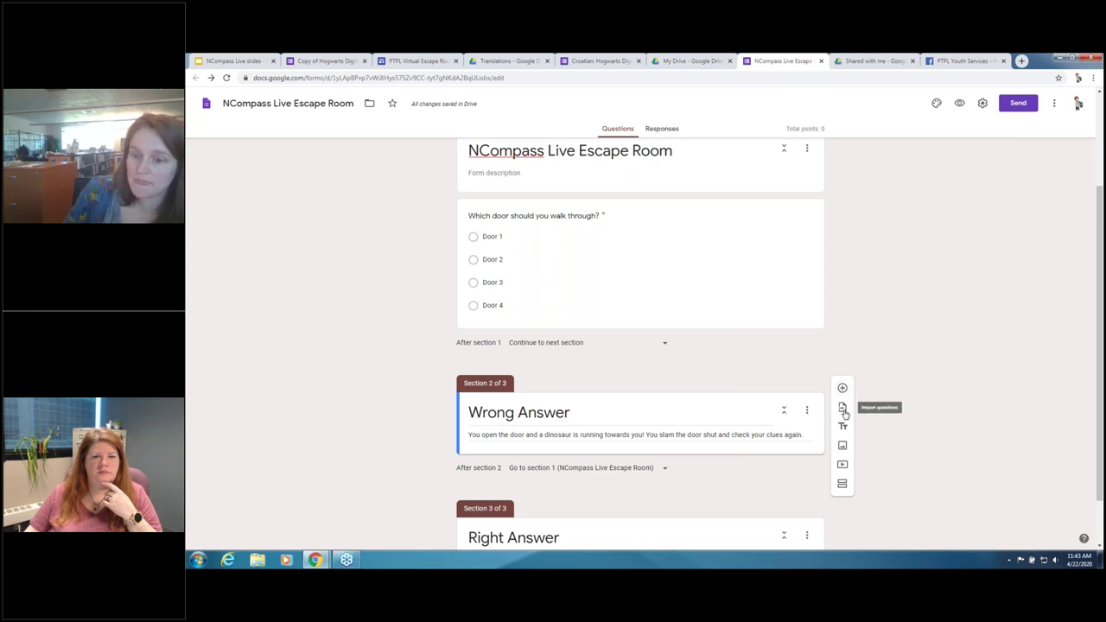
{"action": "left_click", "coordinate": [843, 445]}
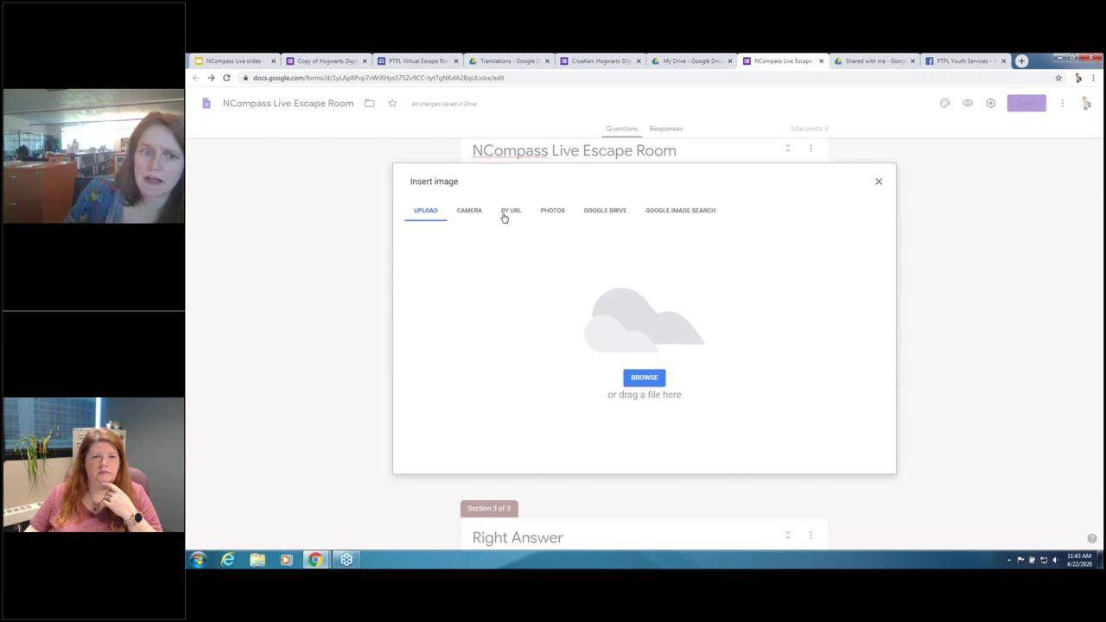
{"action": "left_click", "coordinate": [680, 211]}
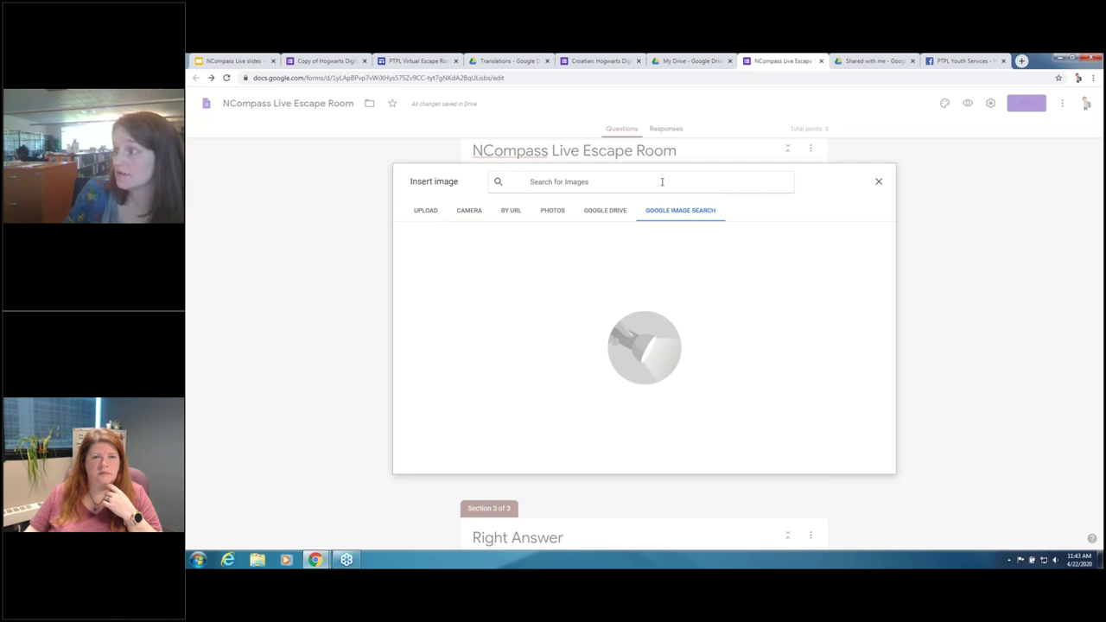
{"action": "type", "text": "dinos"}
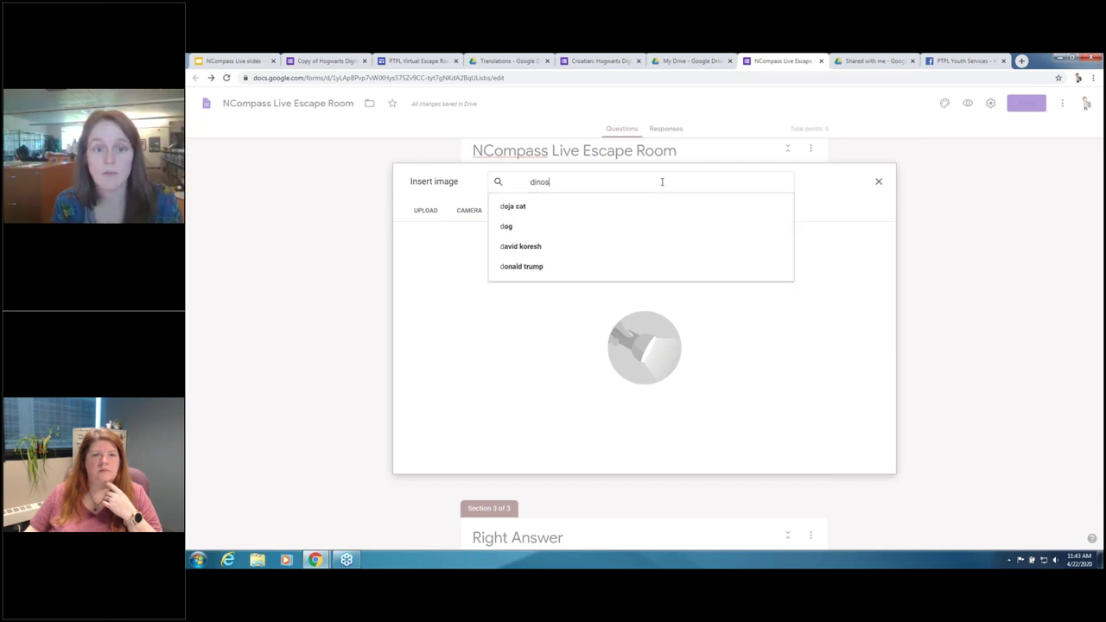
{"action": "type", "text": "aur"}
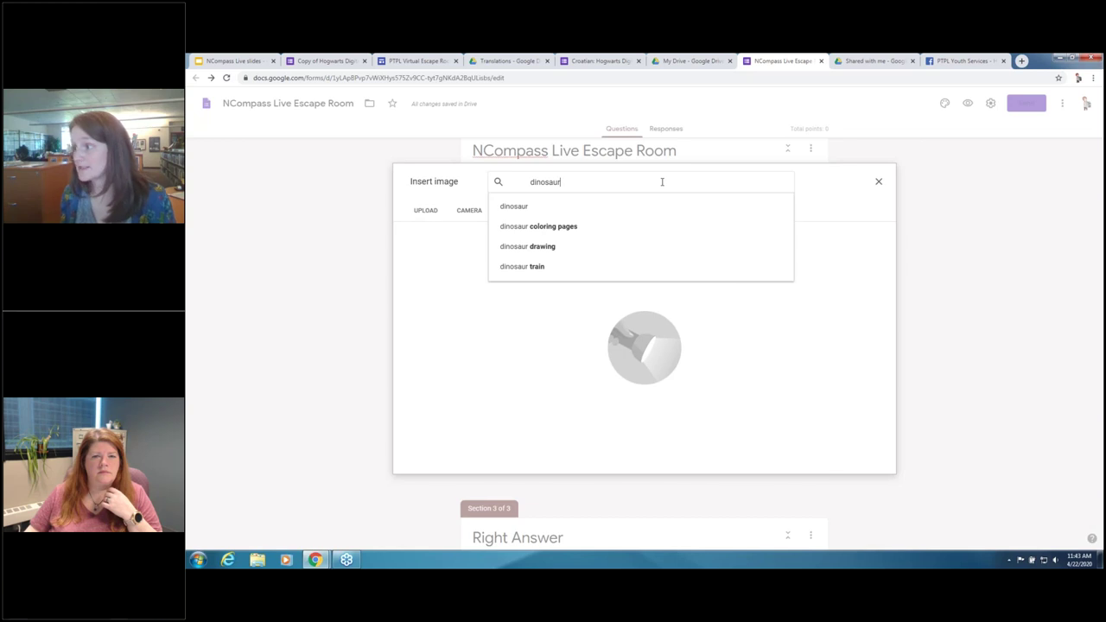
{"action": "key", "text": "Down"}
{"action": "key", "text": "Return"}
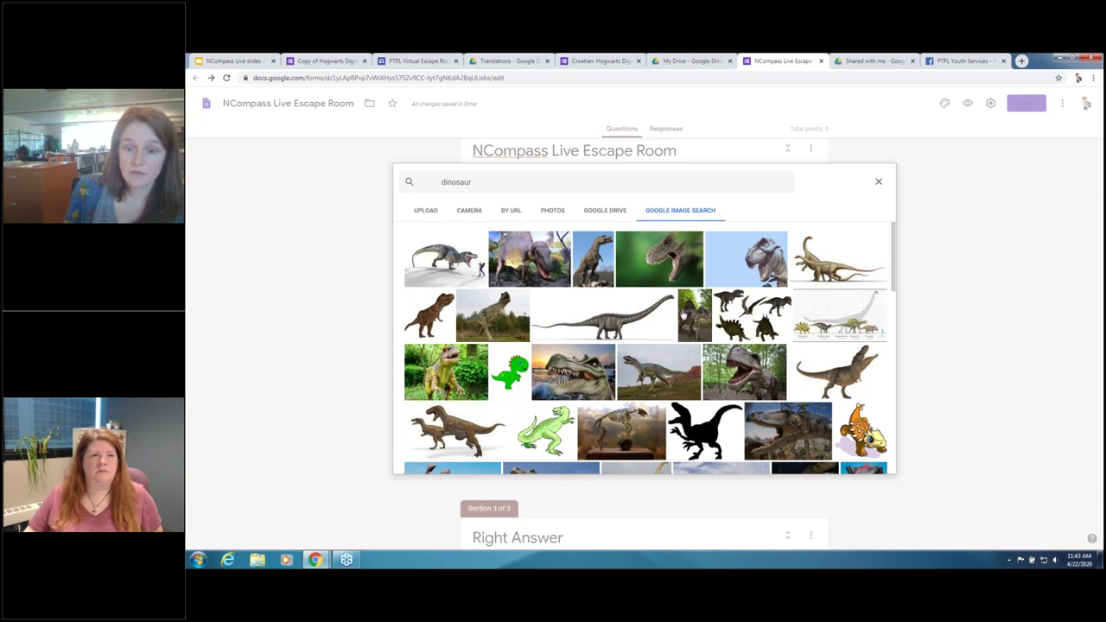
Insert the photo of the sail-backed dinosaur on a woodland path into the Wrong Answer section.
{"action": "scroll", "coordinate": [695, 357], "scroll_direction": "down", "scroll_amount": 1}
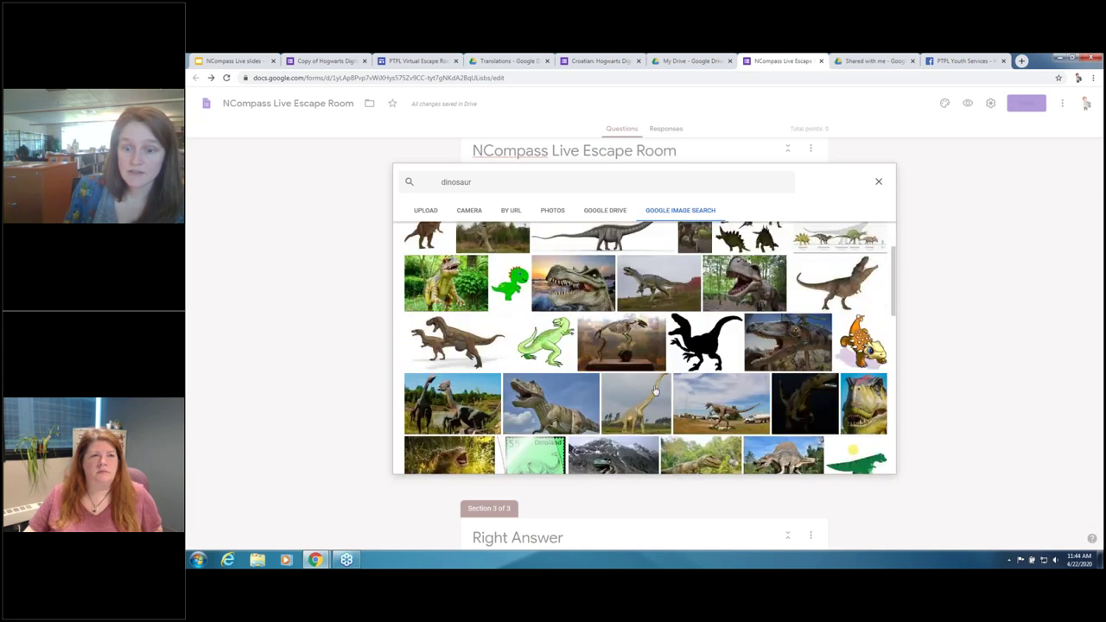
{"action": "scroll", "coordinate": [655, 392], "scroll_direction": "up", "scroll_amount": 1}
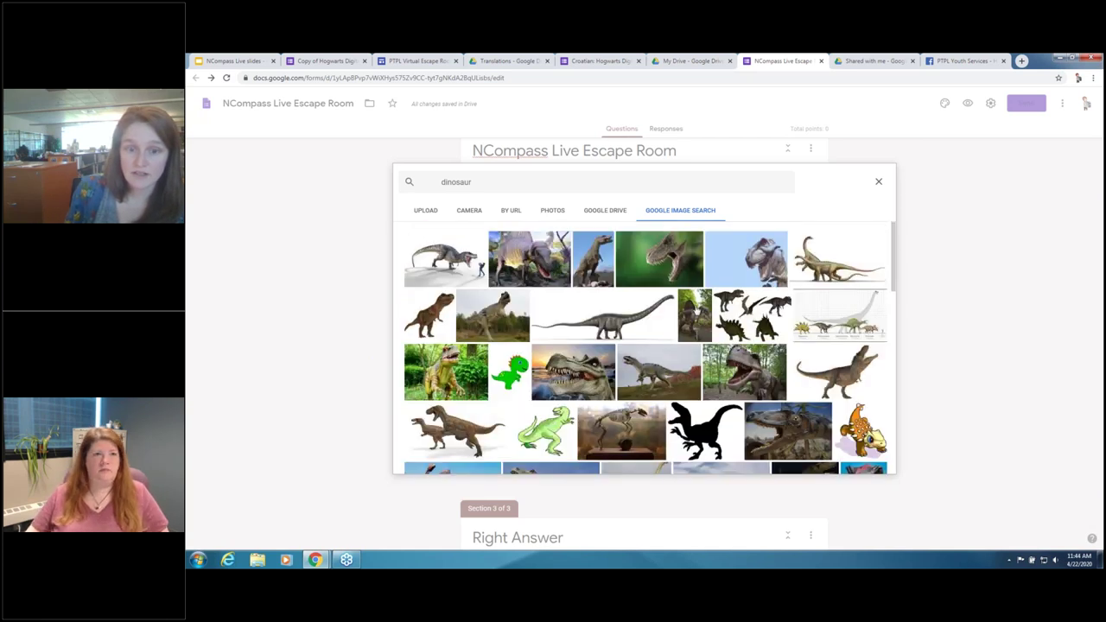
{"action": "left_click", "coordinate": [696, 317]}
{"action": "left_click", "coordinate": [871, 464]}
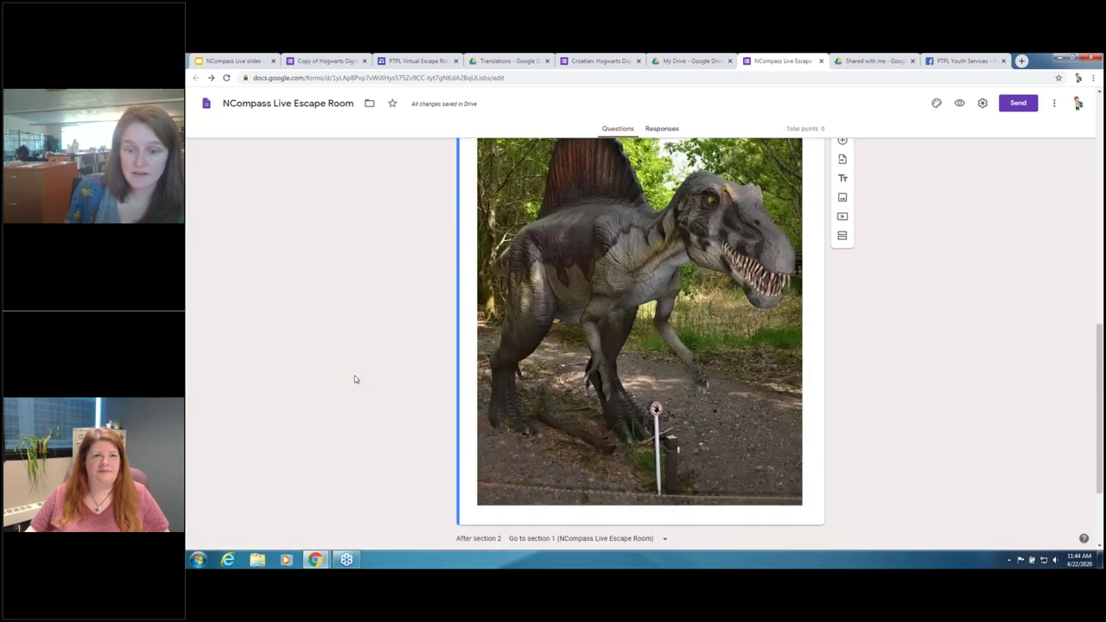
Preview the form with Door 1 chosen, look over the dinosaur image on the Wrong Answer page, return to the question and close the preview.
{"action": "scroll", "coordinate": [356, 378], "scroll_direction": "up", "scroll_amount": 5}
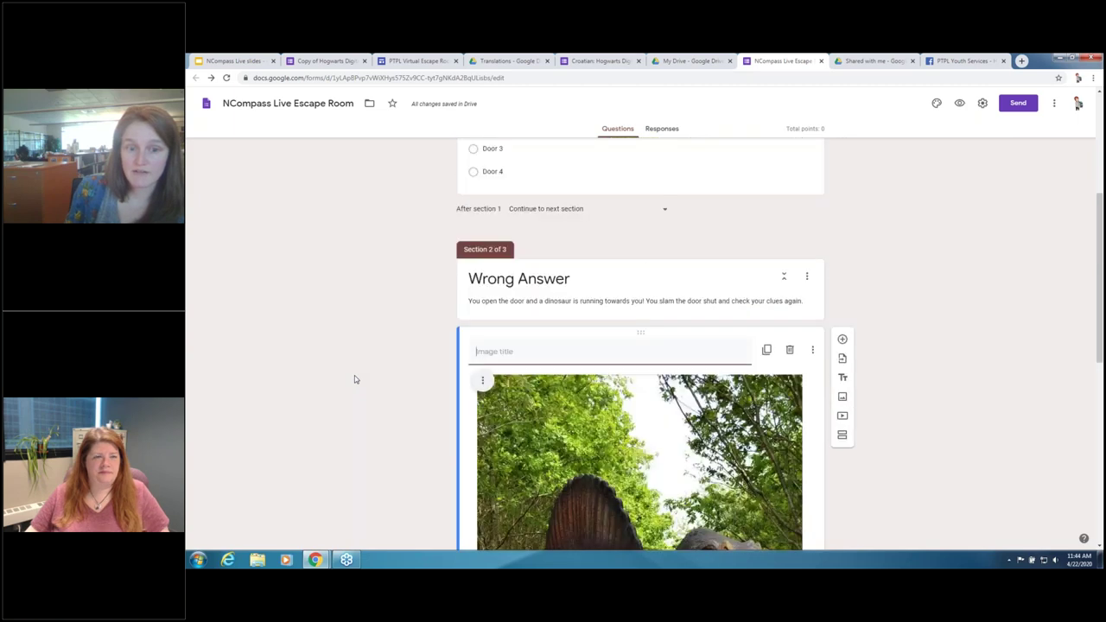
{"action": "scroll", "coordinate": [360, 378], "scroll_direction": "up", "scroll_amount": 3}
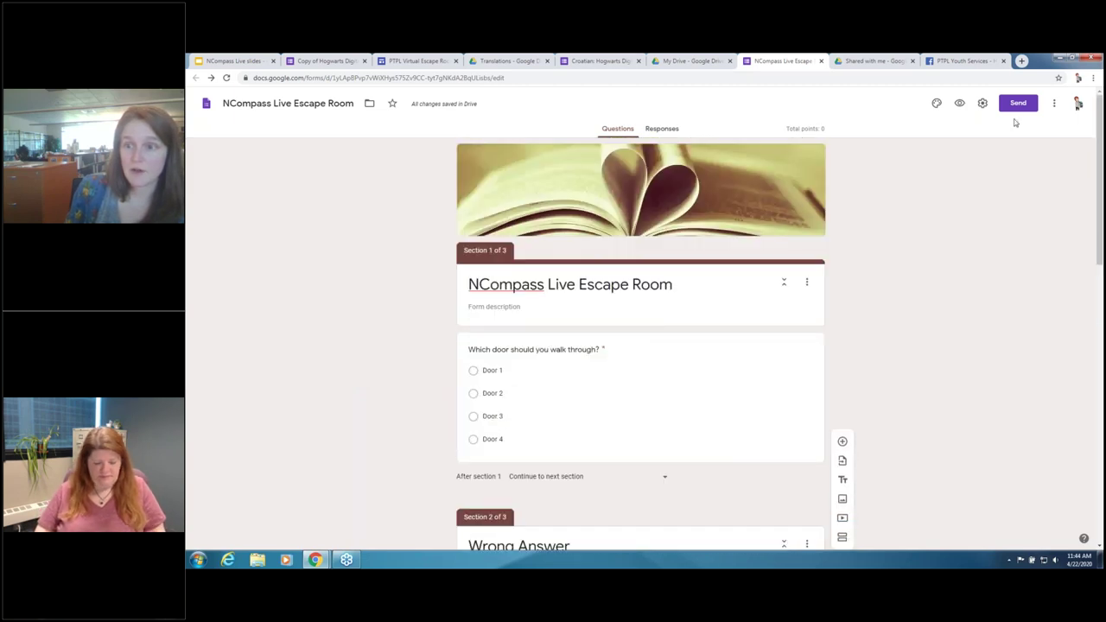
{"action": "left_click", "coordinate": [960, 103]}
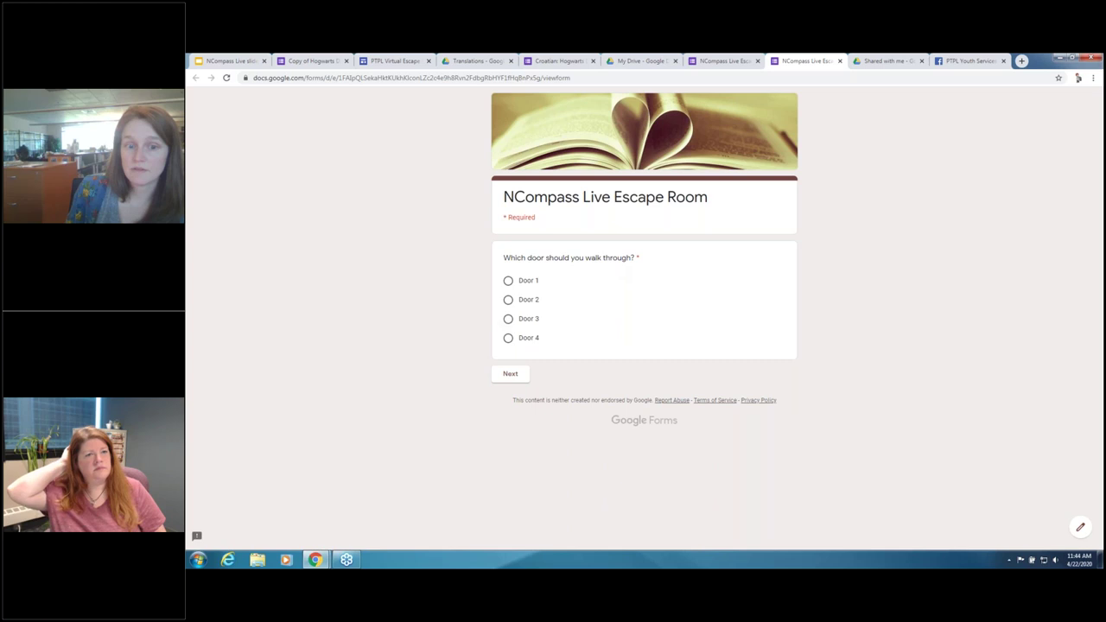
{"action": "left_click", "coordinate": [519, 283]}
{"action": "left_click", "coordinate": [510, 373]}
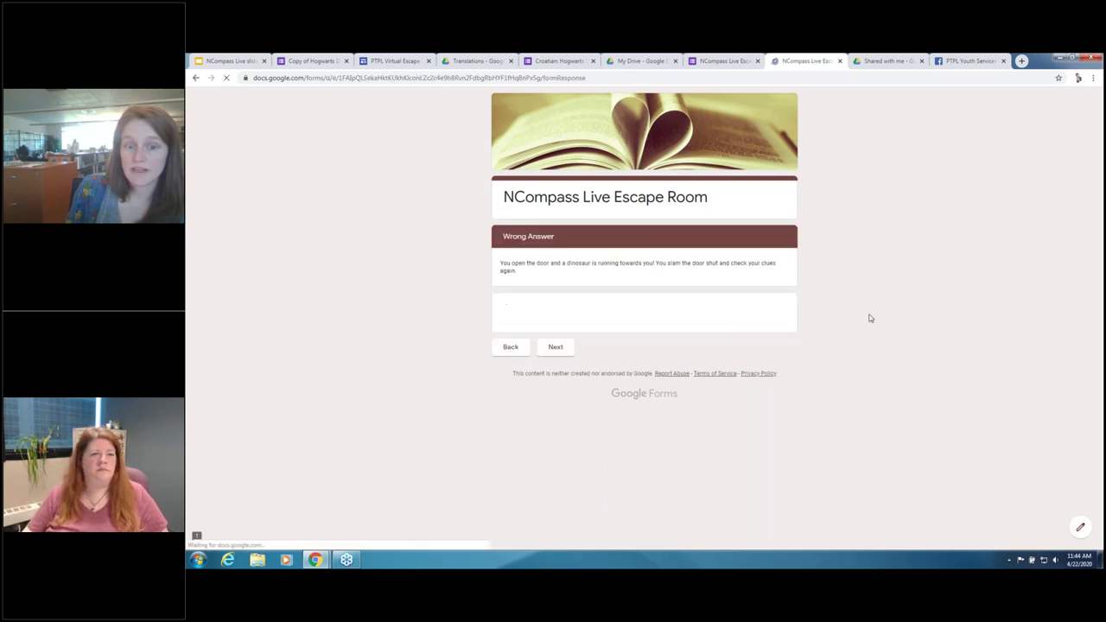
{"action": "scroll", "coordinate": [460, 395], "scroll_direction": "down", "scroll_amount": 3}
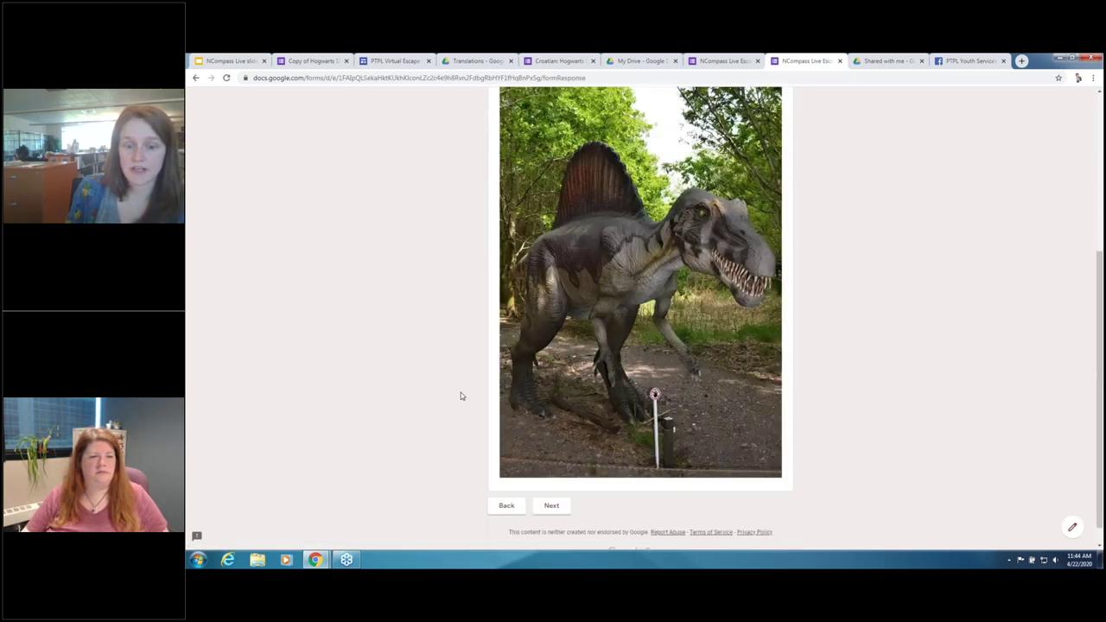
{"action": "left_click", "coordinate": [552, 484]}
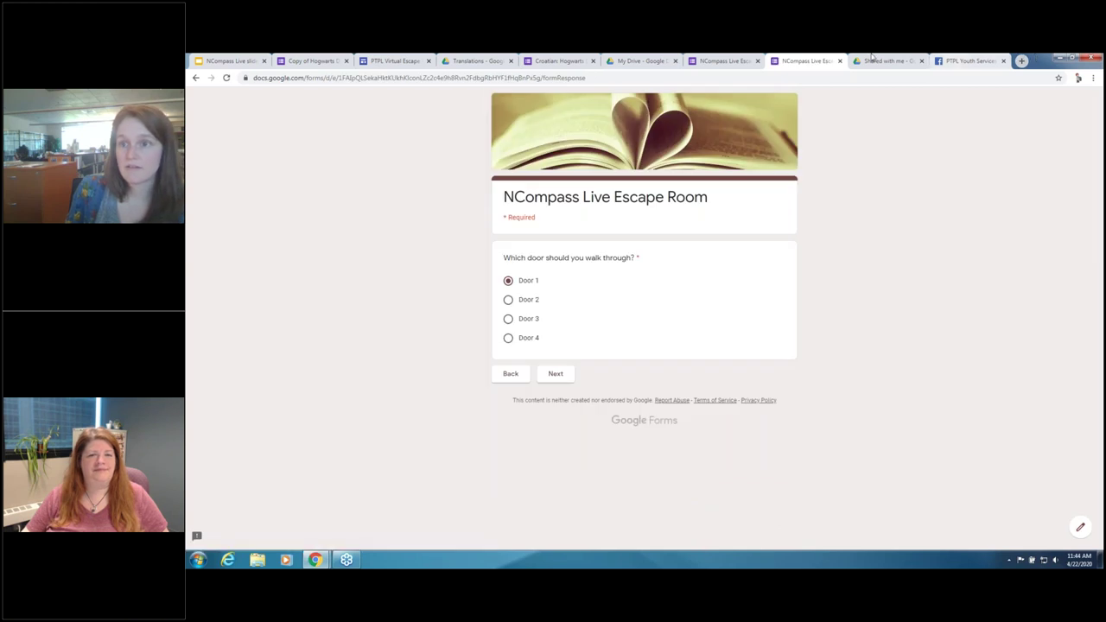
{"action": "left_click", "coordinate": [839, 61]}
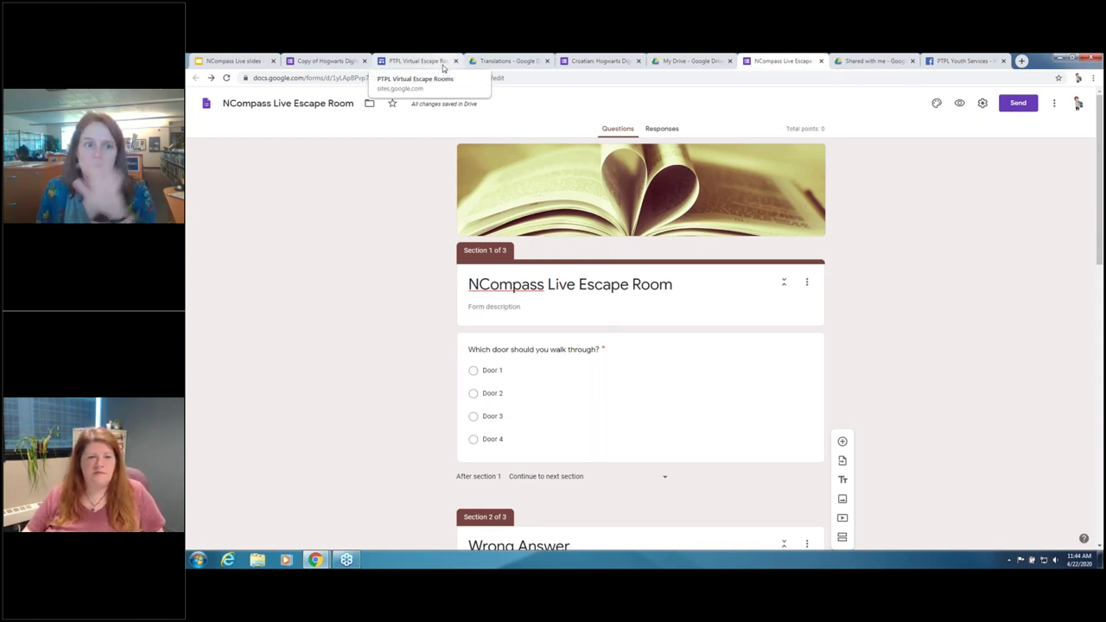
Add a new section between the form title and the door question, and open the question to check its door destinations.
{"action": "left_click", "coordinate": [653, 256]}
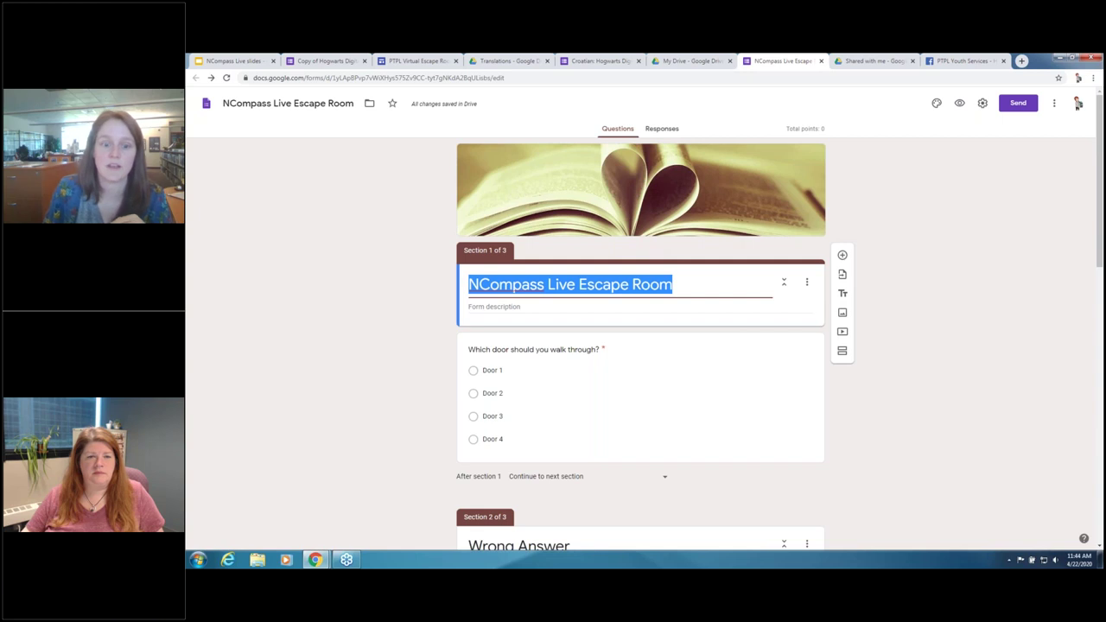
{"action": "left_click", "coordinate": [842, 352]}
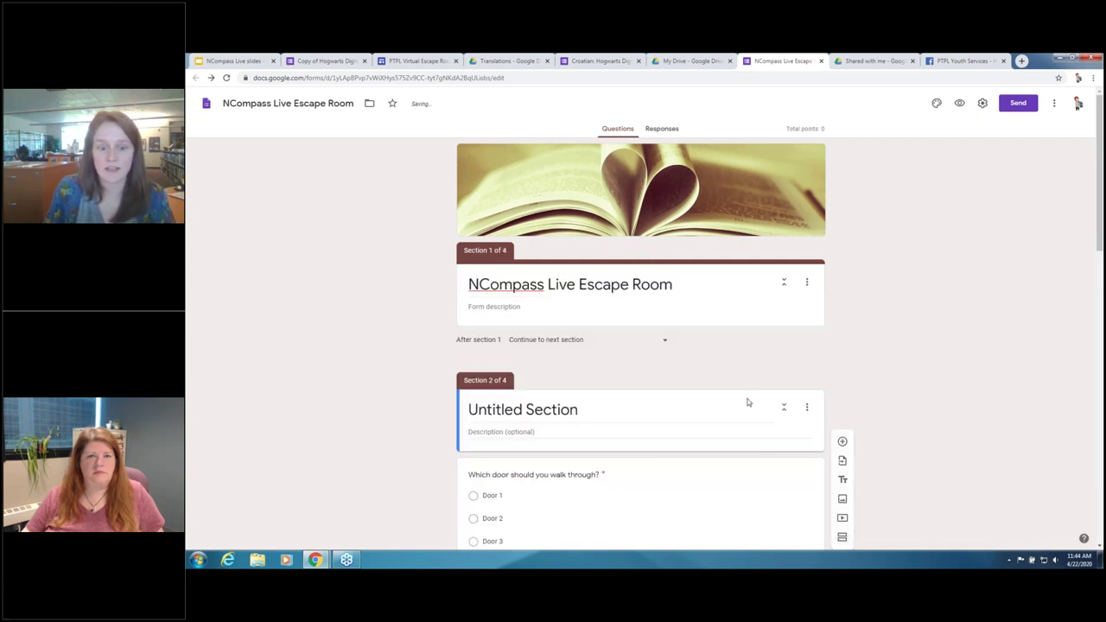
{"action": "scroll", "coordinate": [467, 225], "scroll_direction": "down", "scroll_amount": 3}
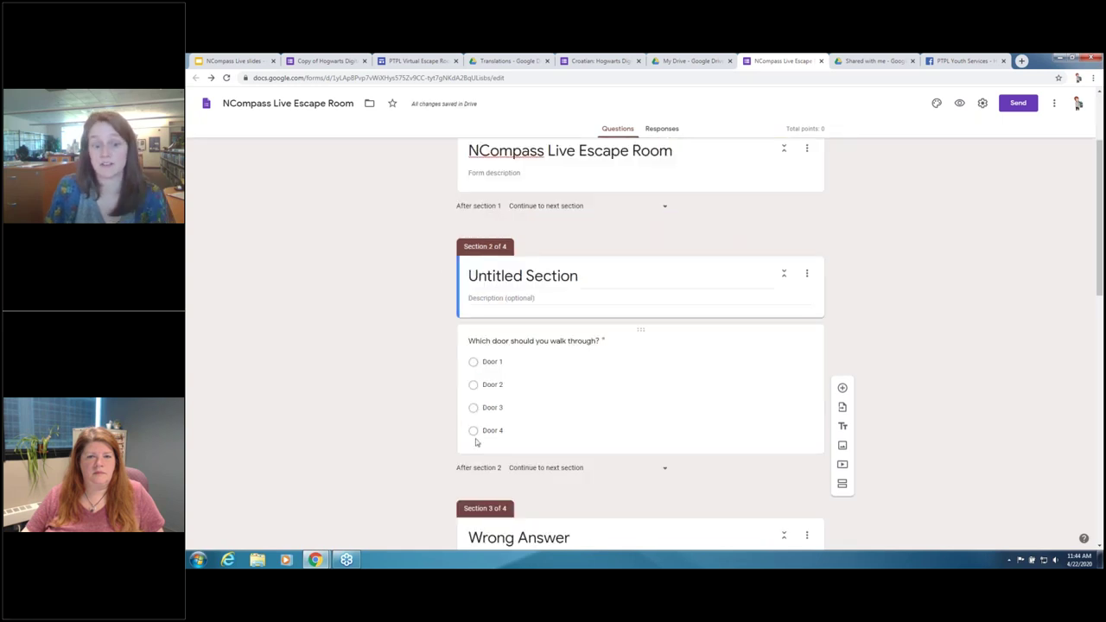
{"action": "left_click", "coordinate": [568, 389]}
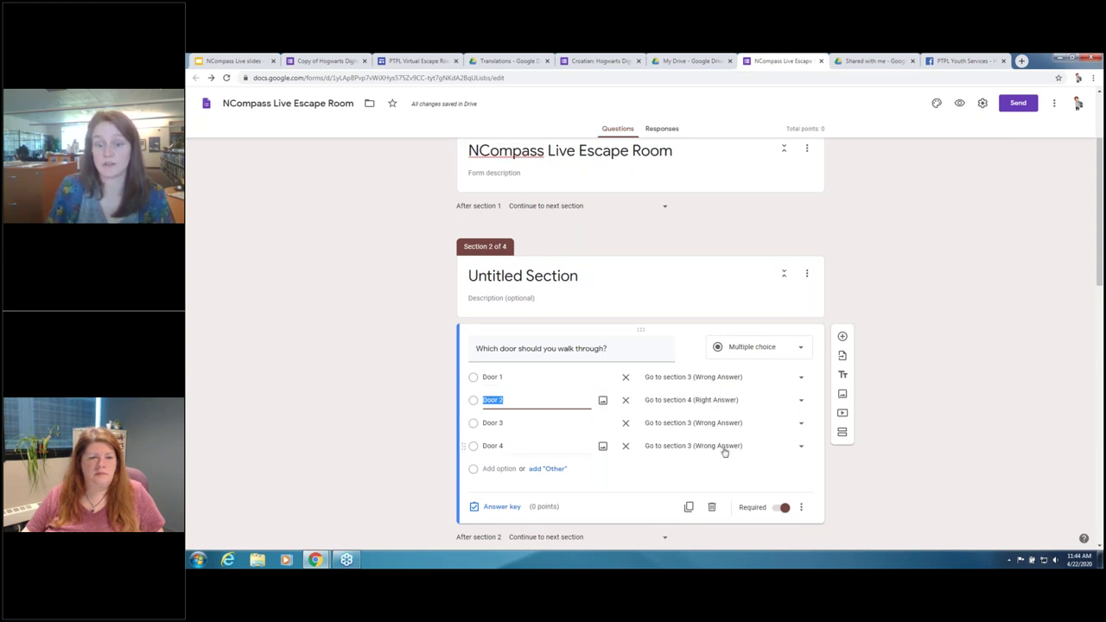
Route the Wrong Answer section to section 2 (Untitled Section), where the door question is, once it is finished.
{"action": "left_click", "coordinate": [395, 383]}
{"action": "scroll", "coordinate": [395, 383], "scroll_direction": "down", "scroll_amount": 8}
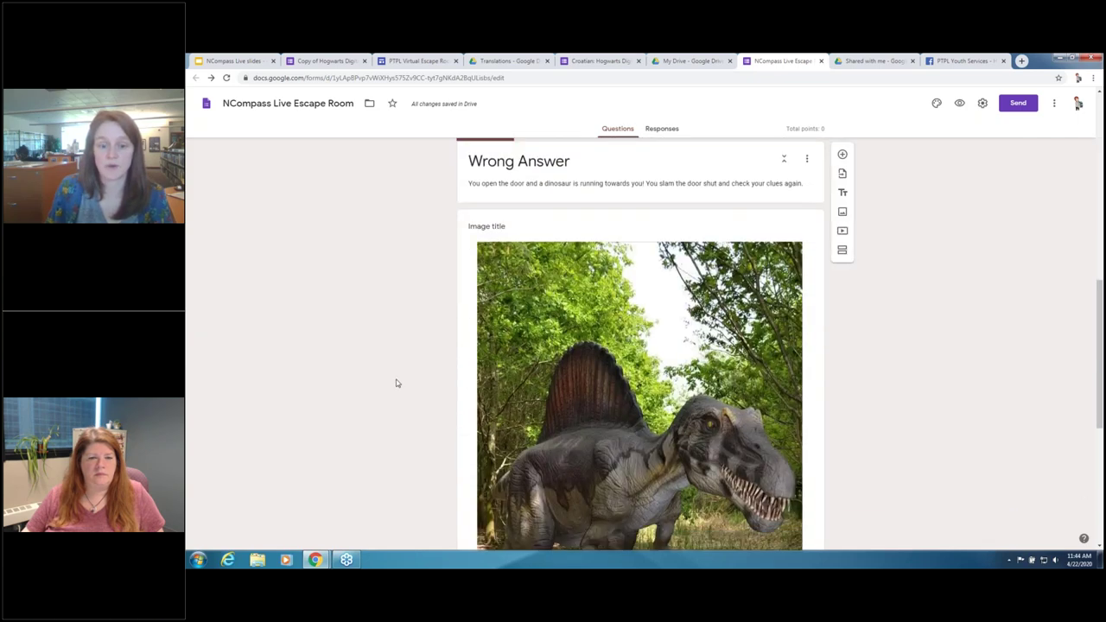
{"action": "scroll", "coordinate": [396, 383], "scroll_direction": "down", "scroll_amount": 1}
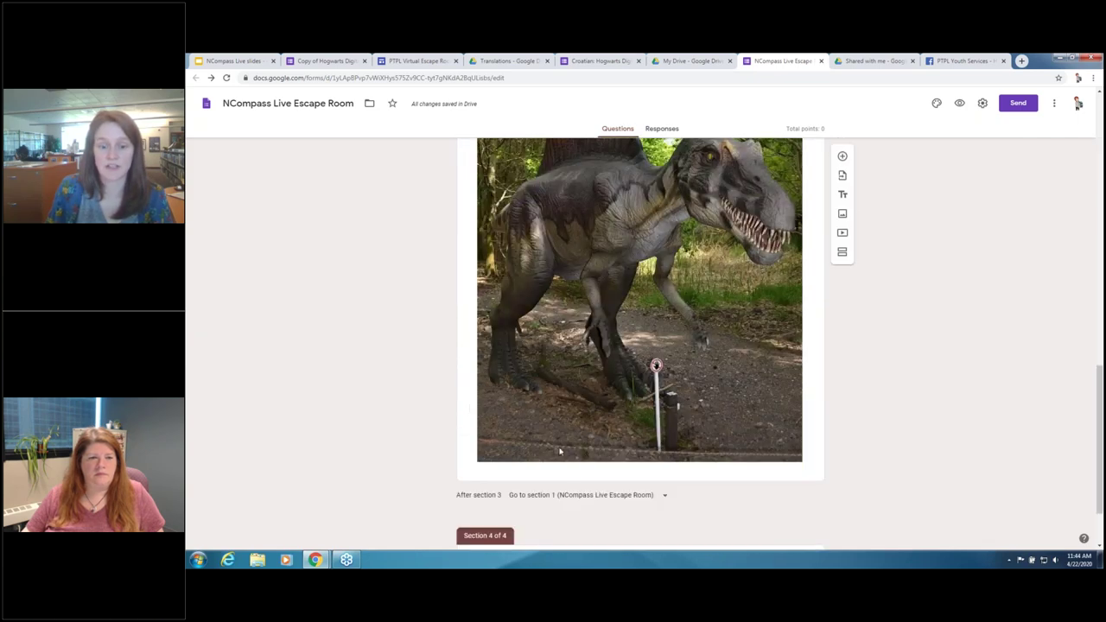
{"action": "left_click", "coordinate": [584, 499]}
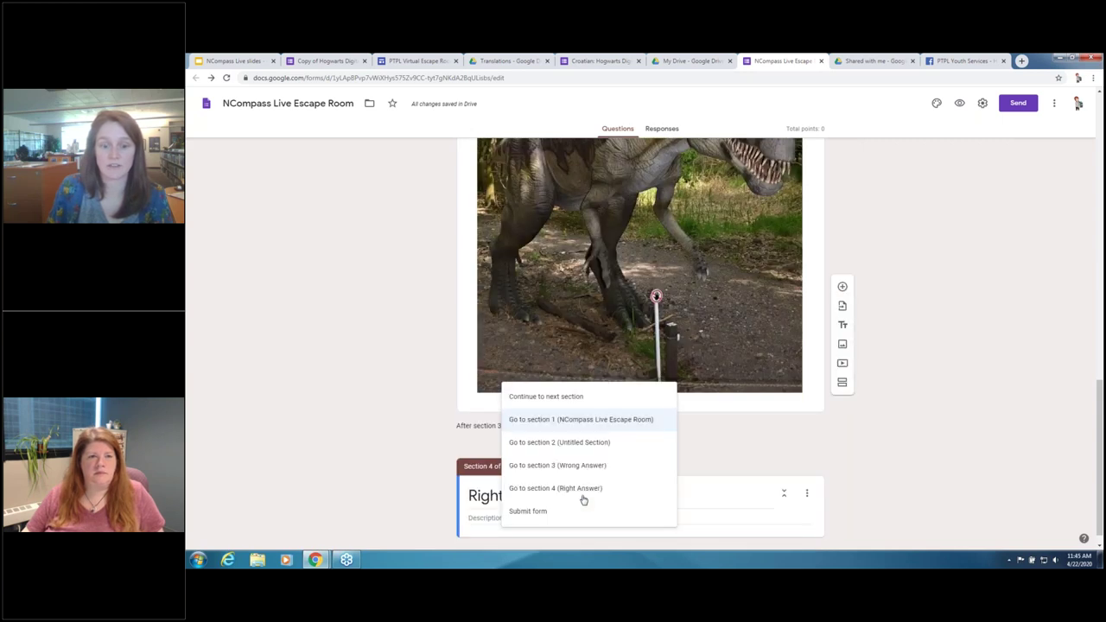
{"action": "left_click", "coordinate": [609, 443]}
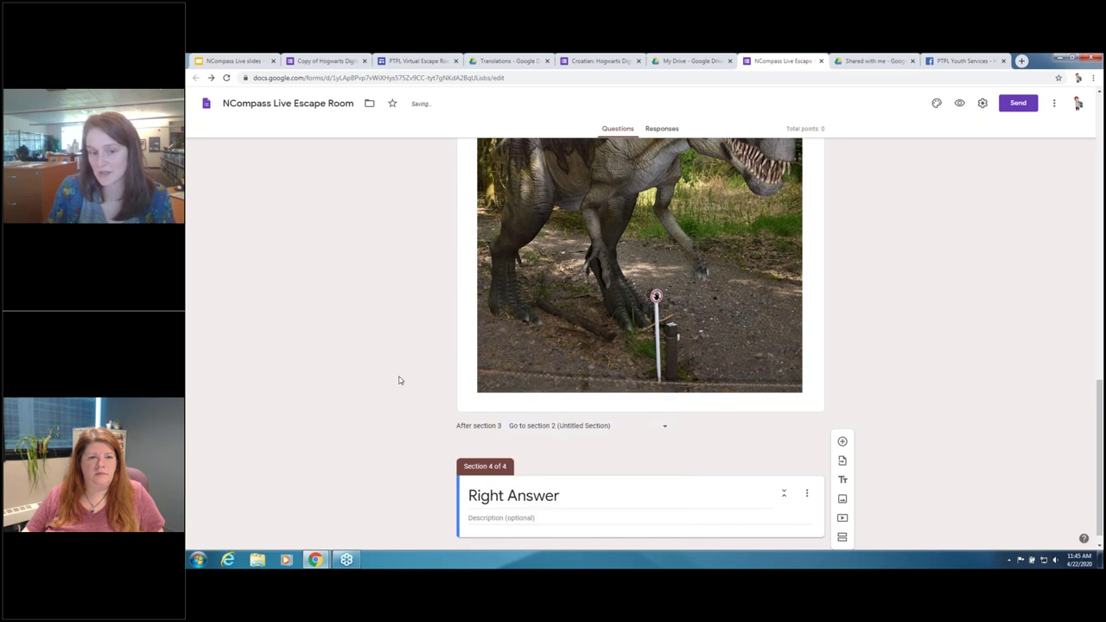
Enter "Introduction?" as the form description under the NCompass Live Escape Room title.
{"action": "scroll", "coordinate": [399, 380], "scroll_direction": "up", "scroll_amount": 15}
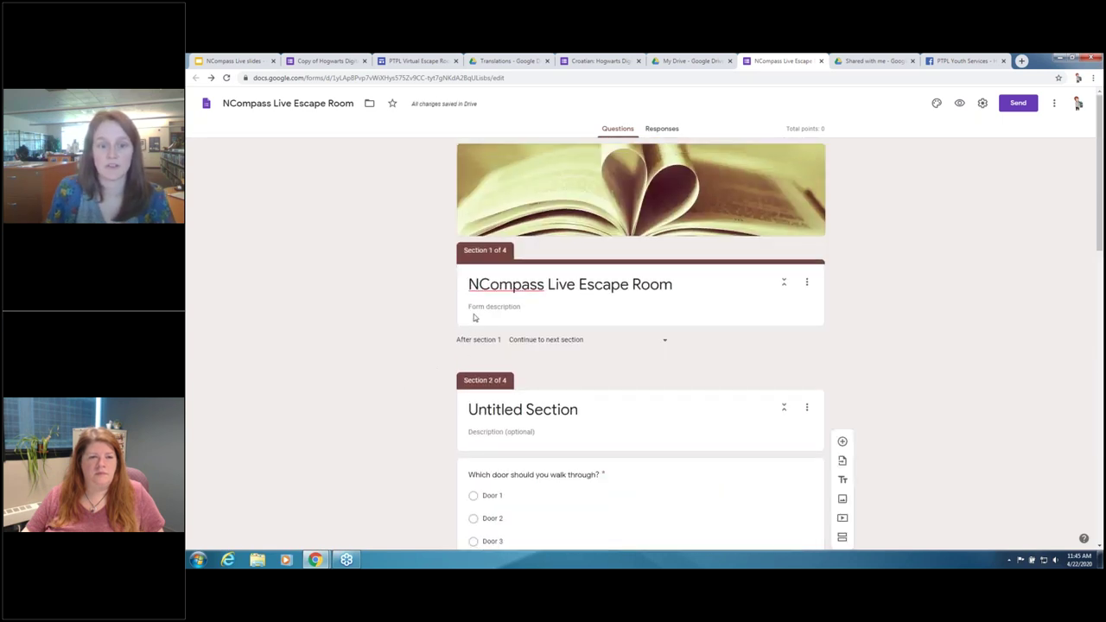
{"action": "left_click", "coordinate": [477, 307]}
{"action": "type", "text": "I"}
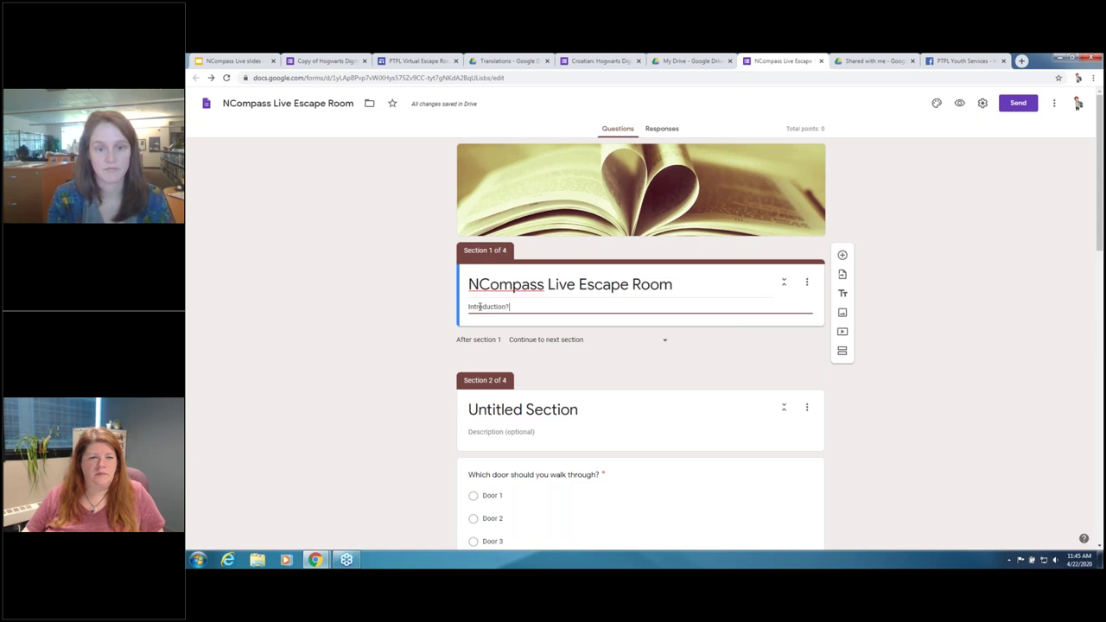
Give the Right Answer section the description "Good job But here is another question!".
{"action": "scroll", "coordinate": [346, 386], "scroll_direction": "down", "scroll_amount": 6}
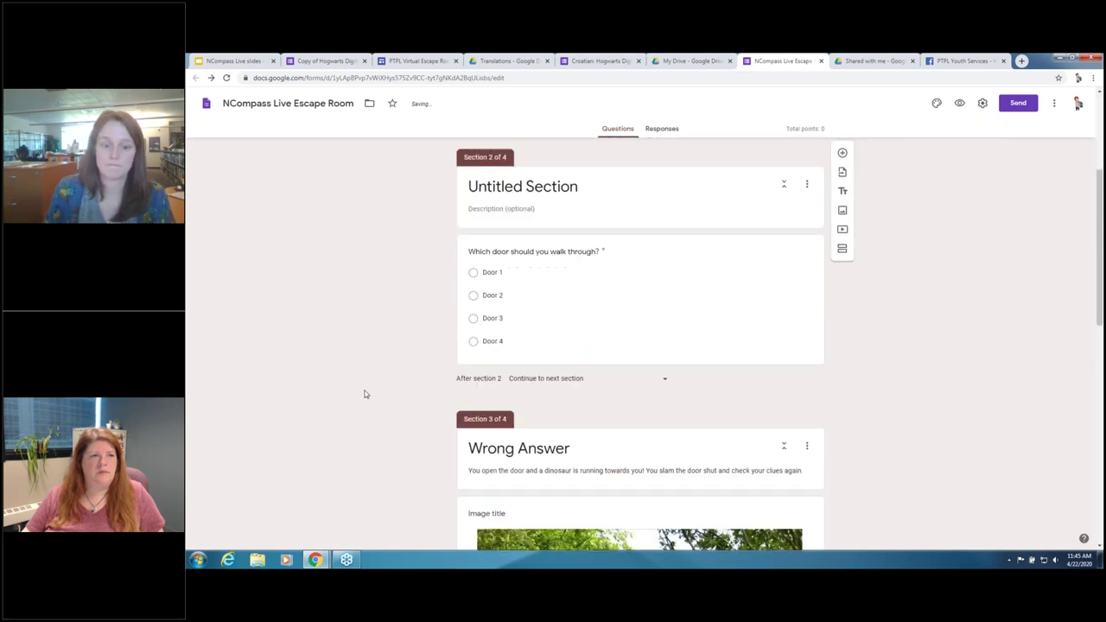
{"action": "scroll", "coordinate": [364, 394], "scroll_direction": "down", "scroll_amount": 5}
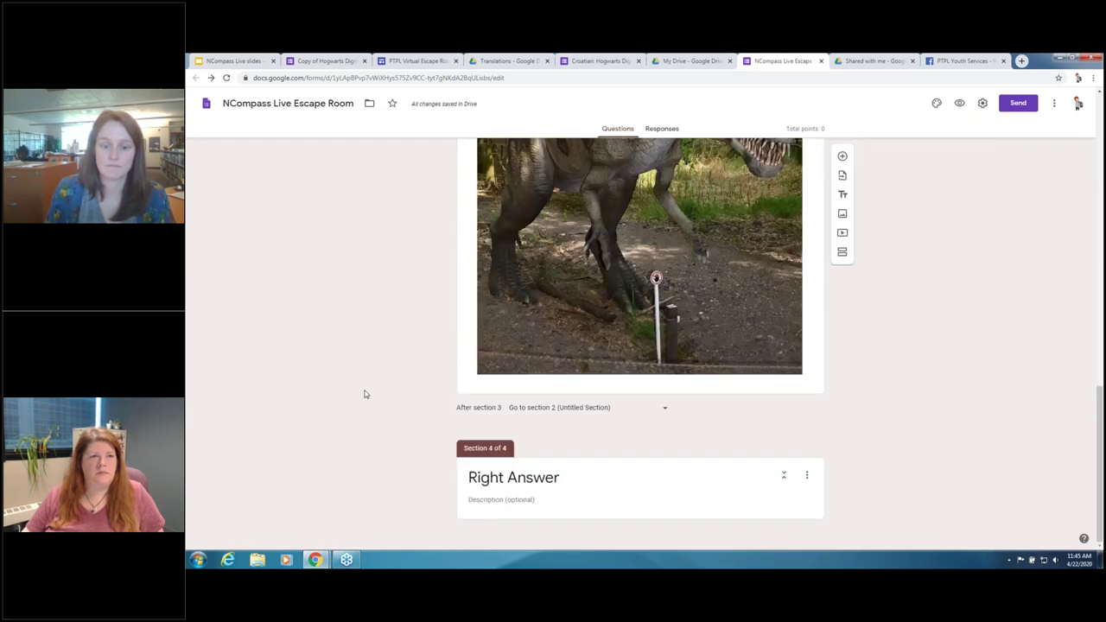
{"action": "left_click", "coordinate": [537, 498]}
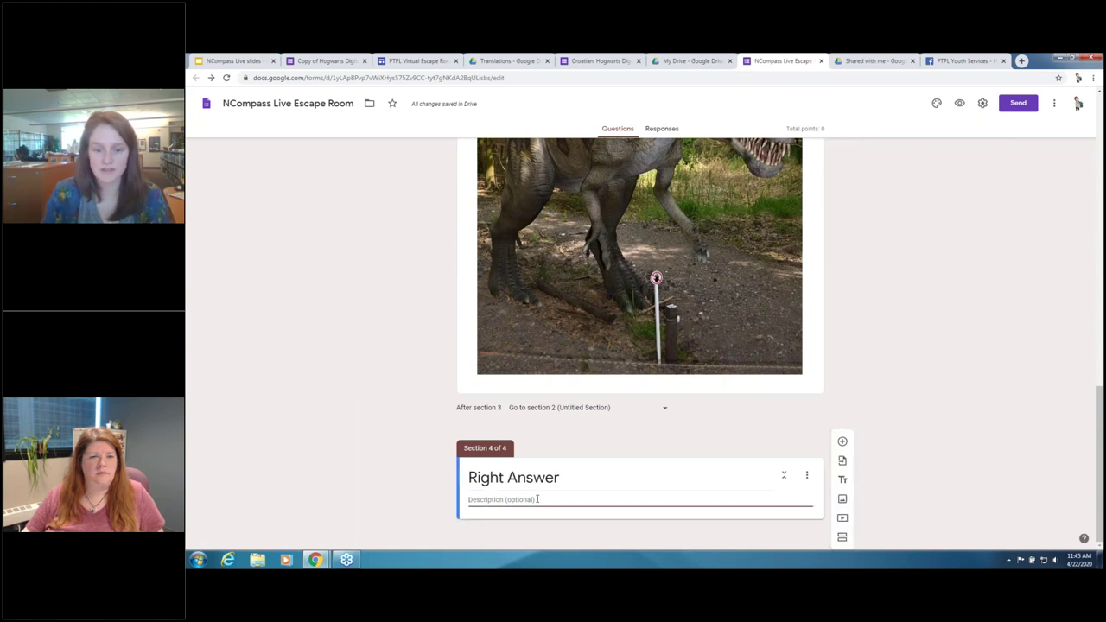
{"action": "type", "text": "Good job But"}
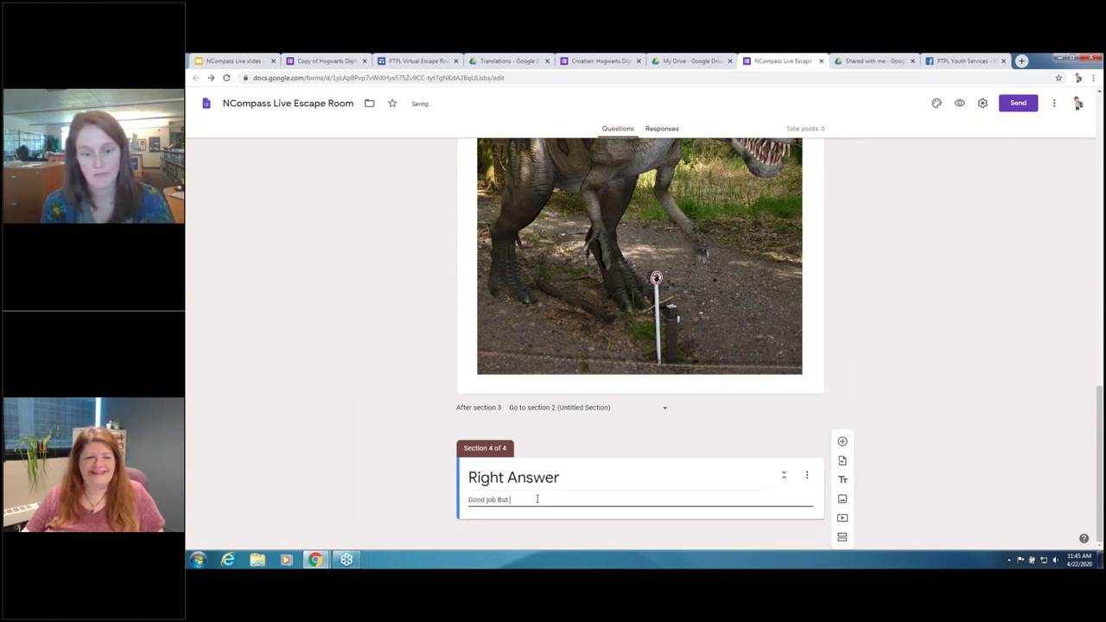
{"action": "type", "text": " here is a lot"}
{"action": "type", "text": "question!"}
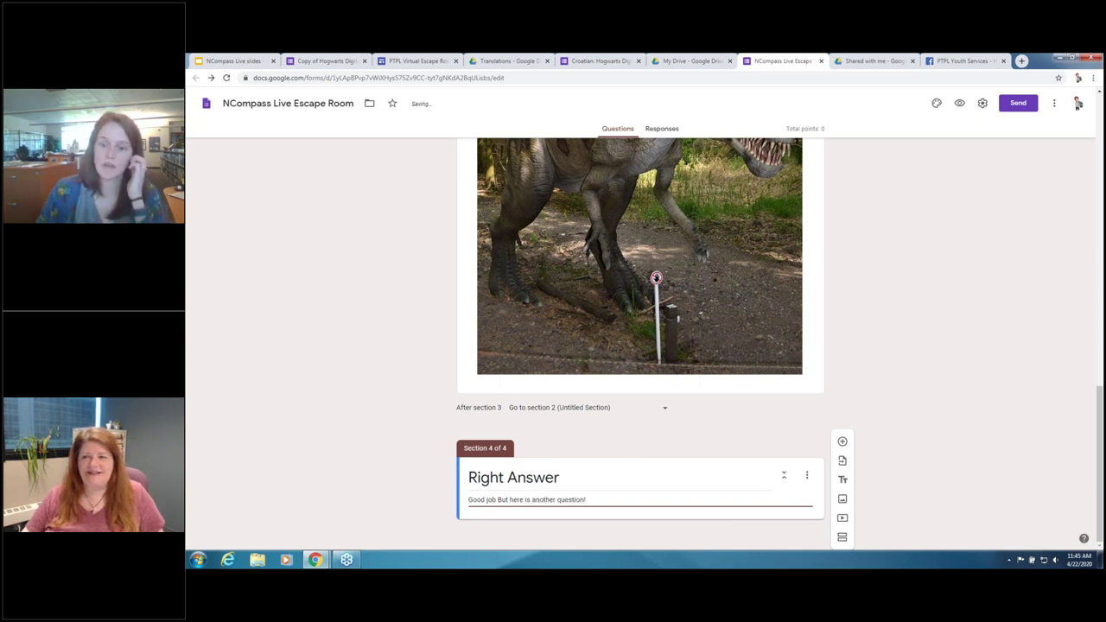
Add a short answer question reading "What year is it?" to the Right Answer section.
{"action": "left_click", "coordinate": [843, 442]}
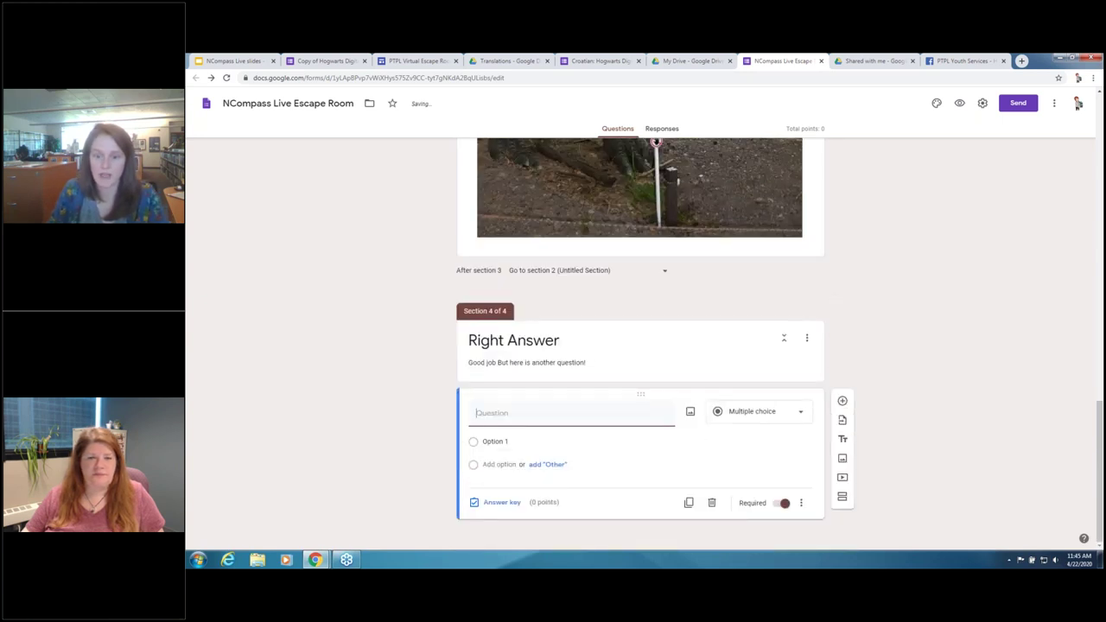
{"action": "left_click", "coordinate": [757, 412]}
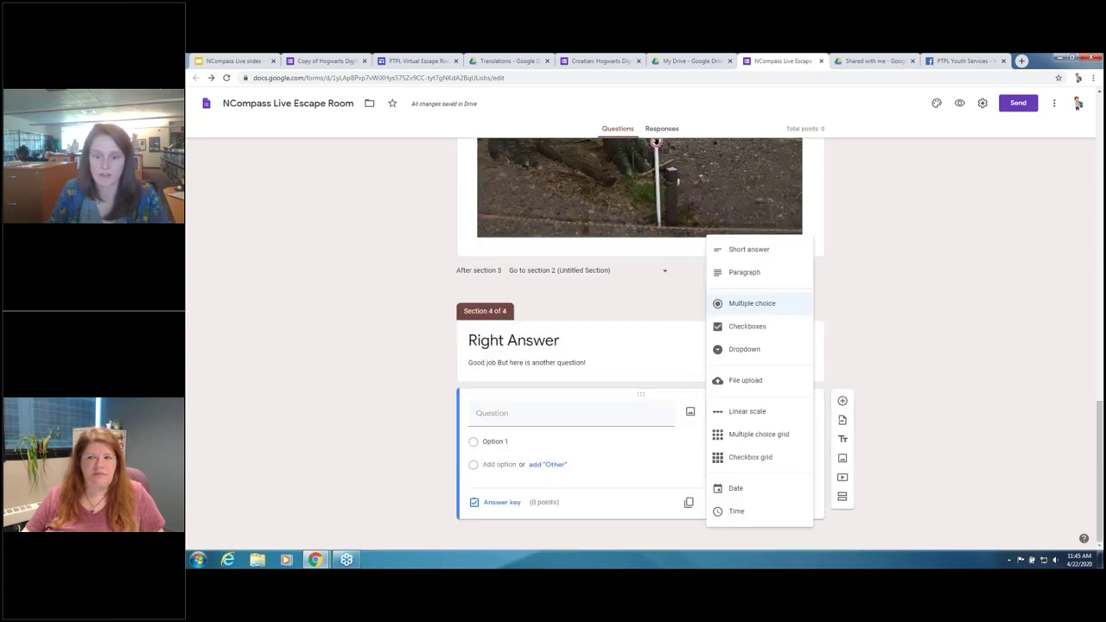
{"action": "left_click", "coordinate": [759, 253]}
{"action": "left_click", "coordinate": [519, 429]}
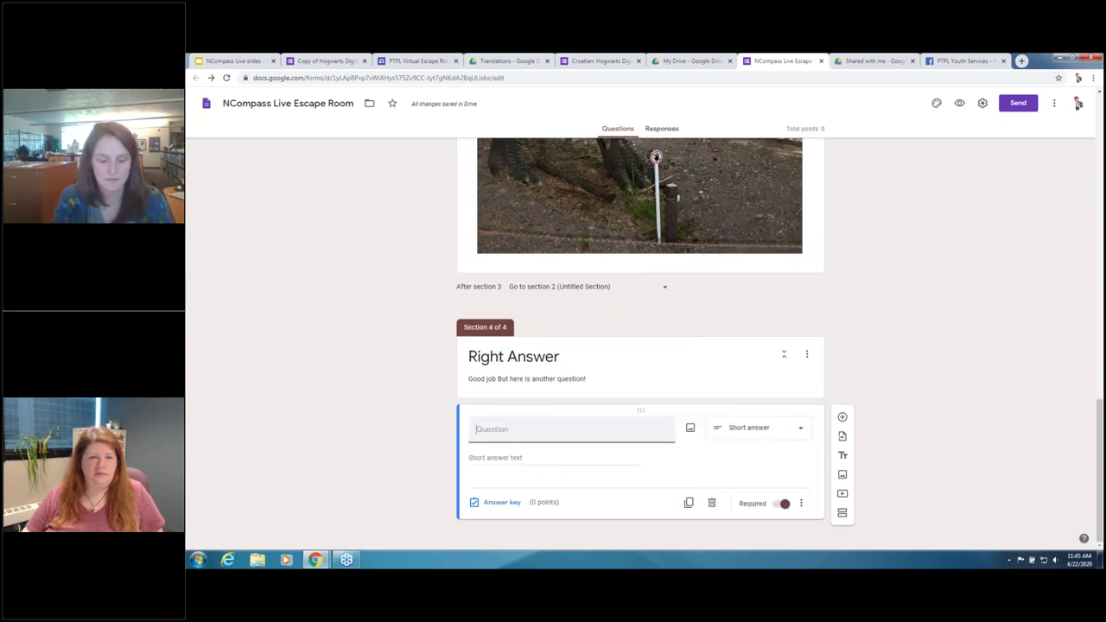
{"action": "type", "text": "What year is it?"}
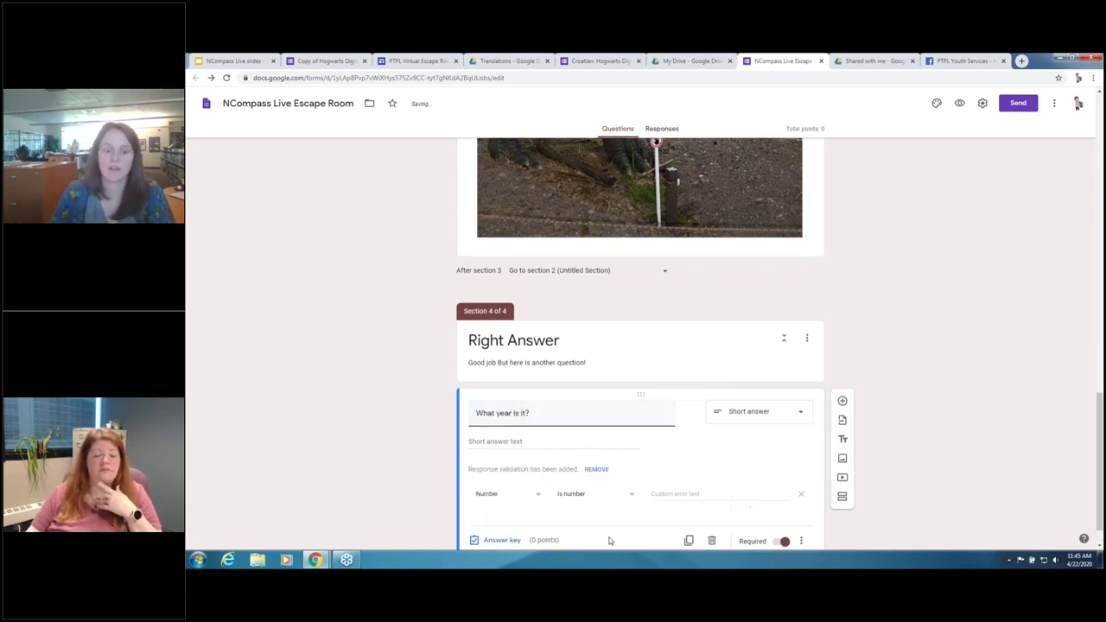
{"action": "left_click", "coordinate": [524, 404]}
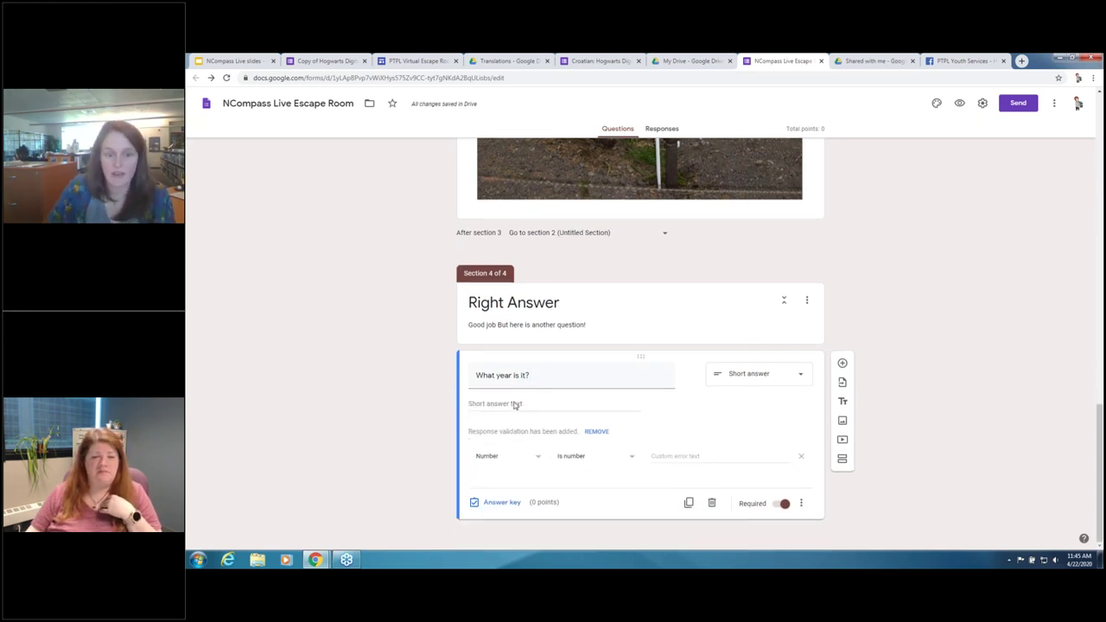
{"action": "left_click", "coordinate": [536, 459]}
{"action": "left_click", "coordinate": [534, 459]}
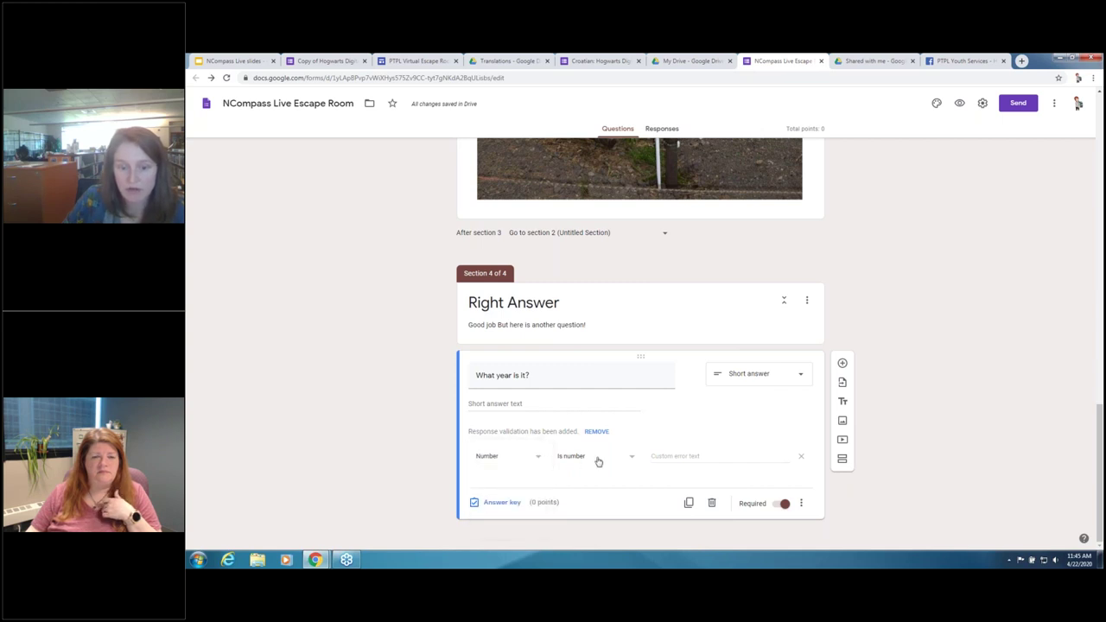
{"action": "left_click", "coordinate": [596, 458]}
{"action": "left_click", "coordinate": [597, 458]}
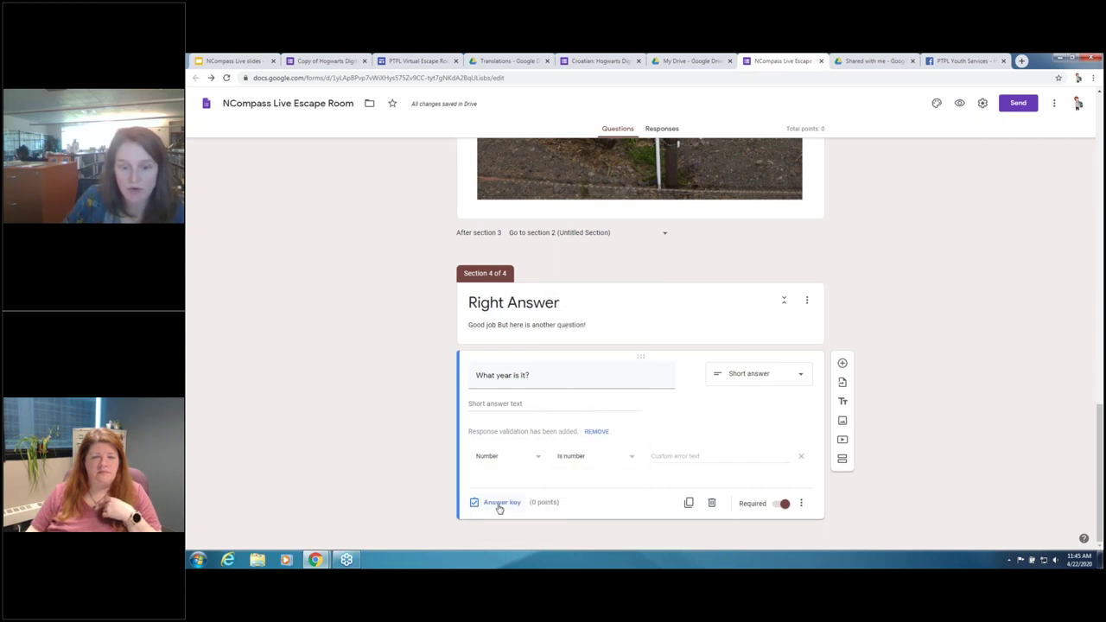
{"action": "left_click", "coordinate": [666, 456]}
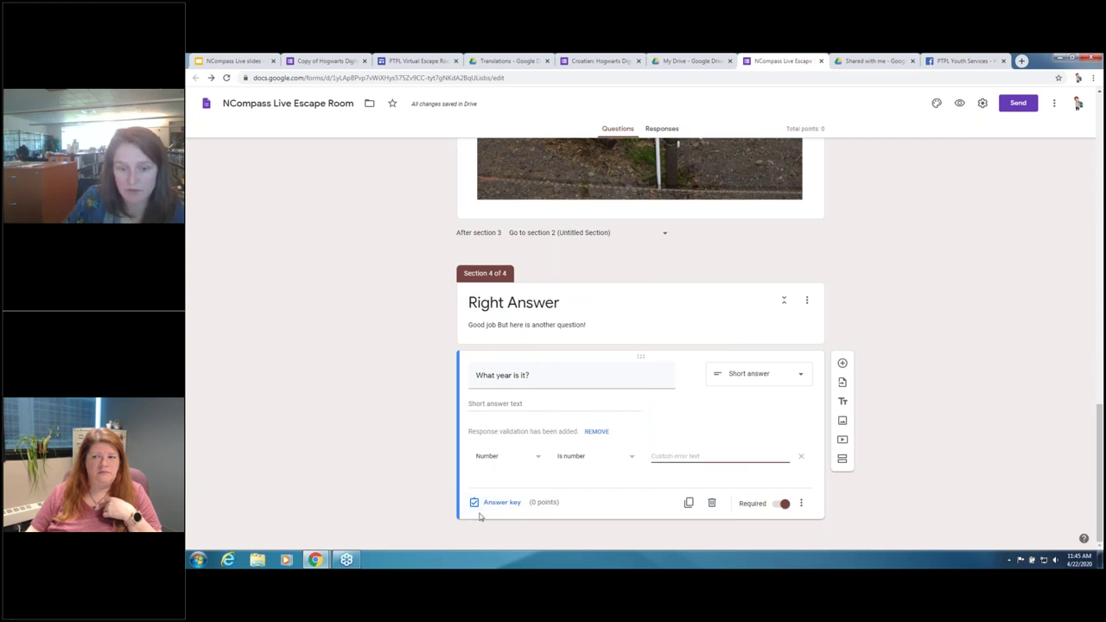
Set the year question's answer key to accept "2020" and "twenty twenty", and mark all other answers incorrect.
{"action": "left_click", "coordinate": [496, 503]}
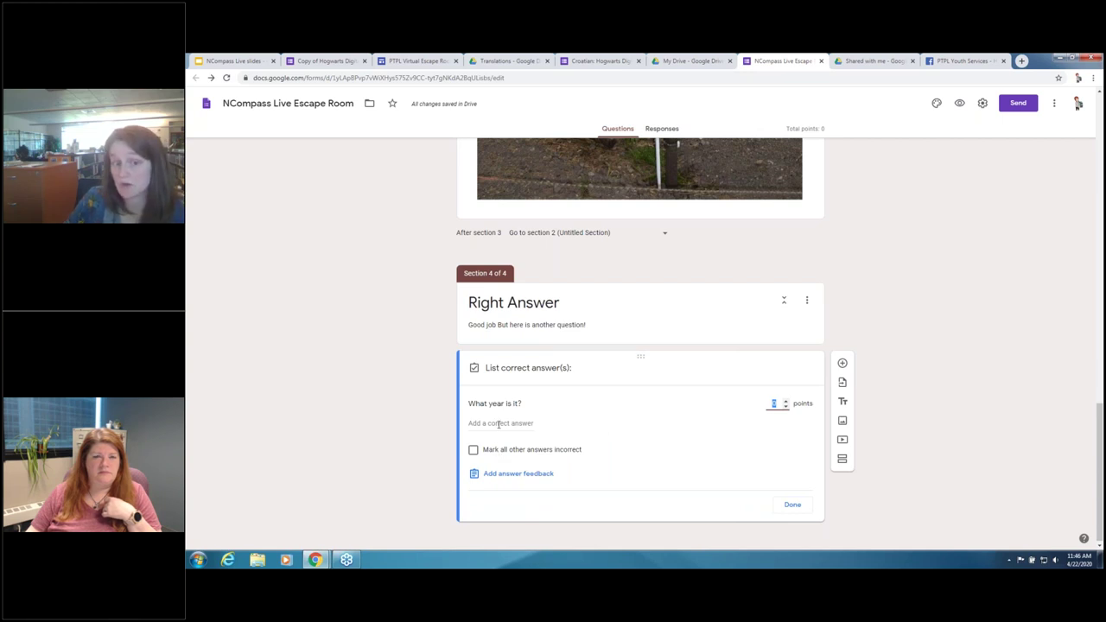
{"action": "left_click", "coordinate": [499, 424]}
{"action": "type", "text": "2020"}
{"action": "left_click", "coordinate": [500, 446]}
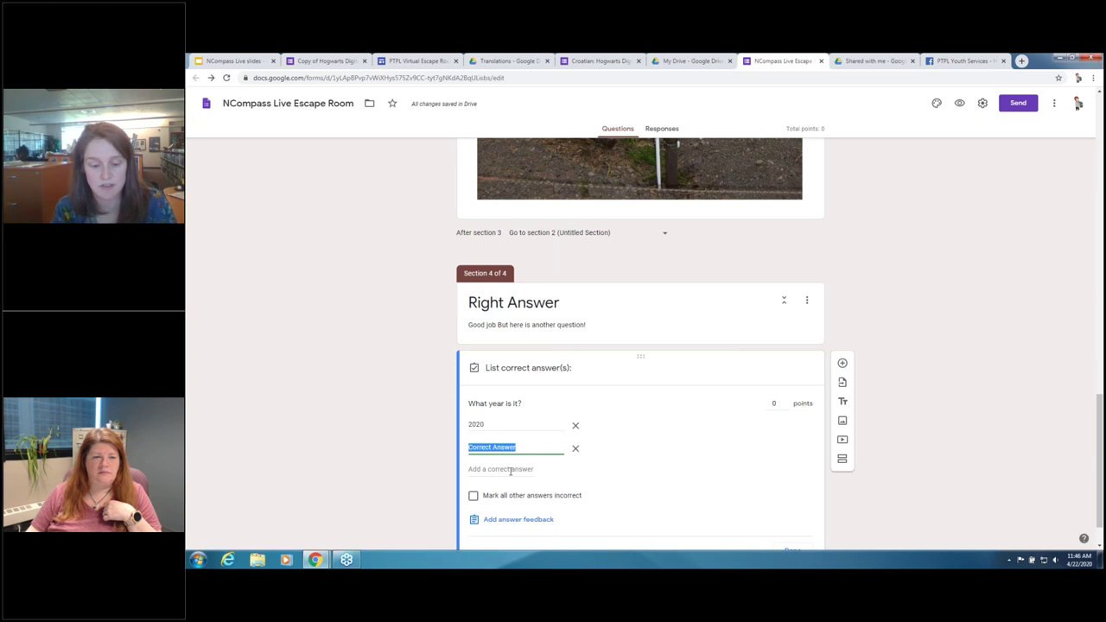
{"action": "type", "text": "twenty twenty"}
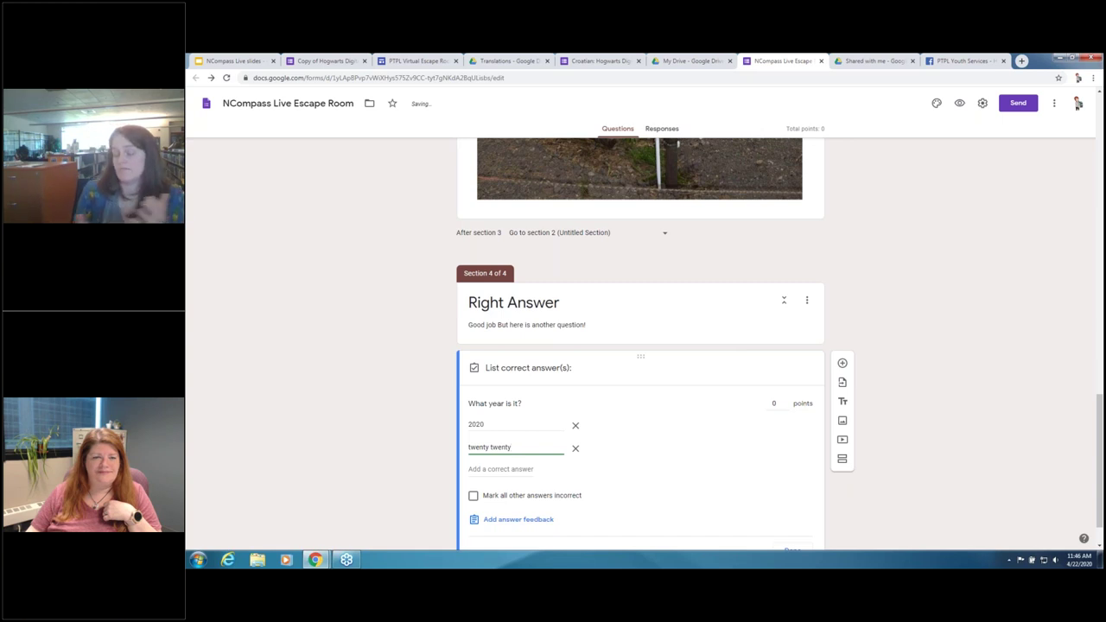
{"action": "left_click", "coordinate": [474, 497]}
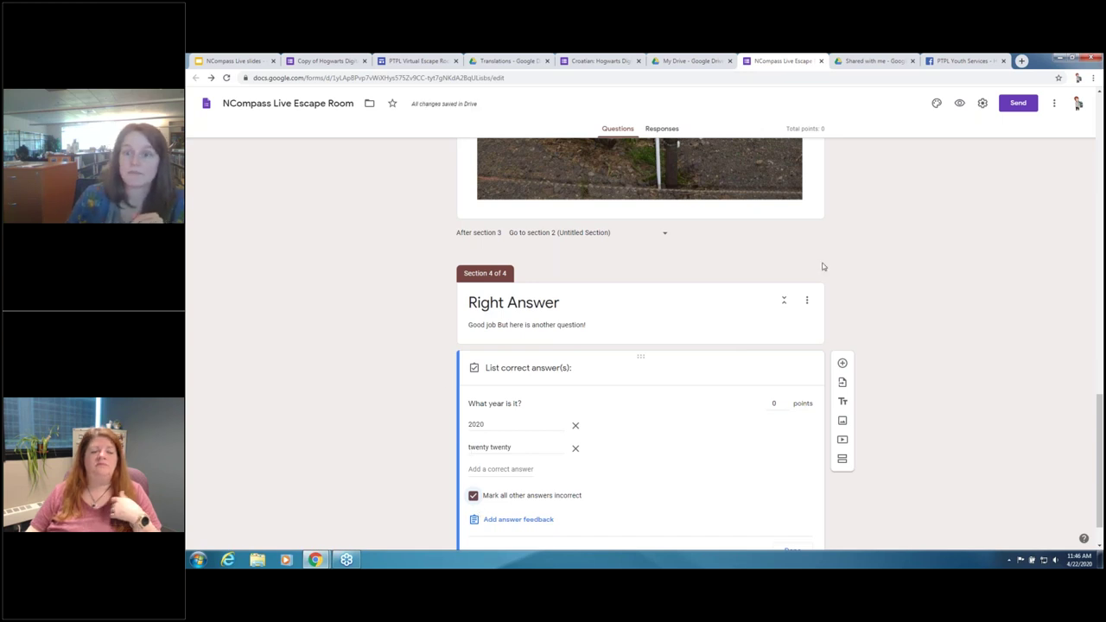
{"action": "scroll", "coordinate": [822, 265], "scroll_direction": "up", "scroll_amount": 2}
{"action": "scroll", "coordinate": [816, 277], "scroll_direction": "down", "scroll_amount": 3}
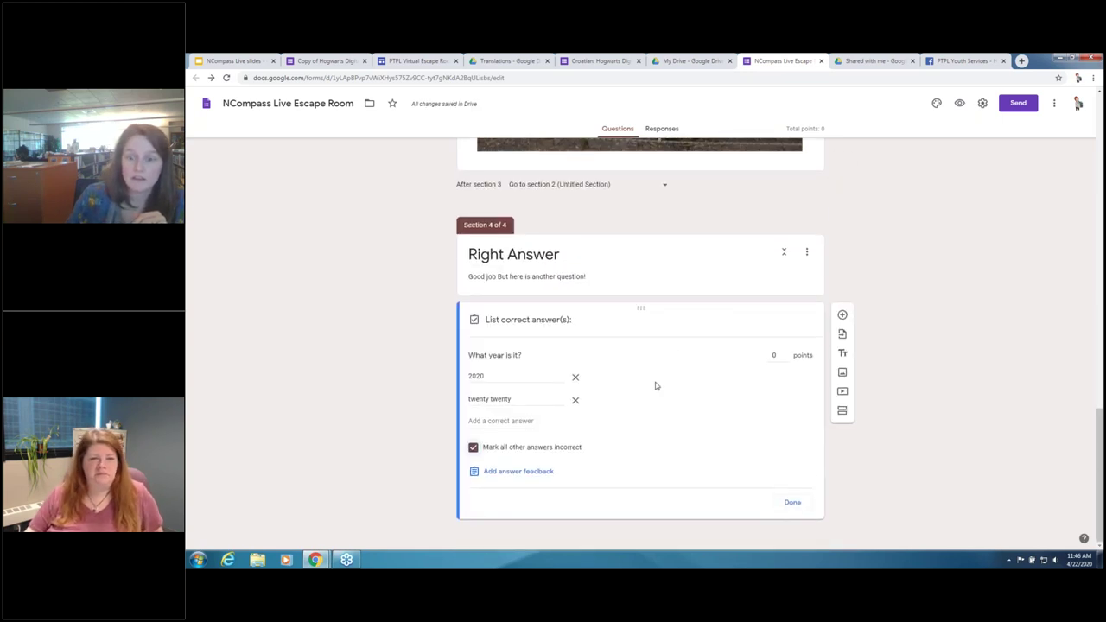
{"action": "left_click", "coordinate": [793, 502]}
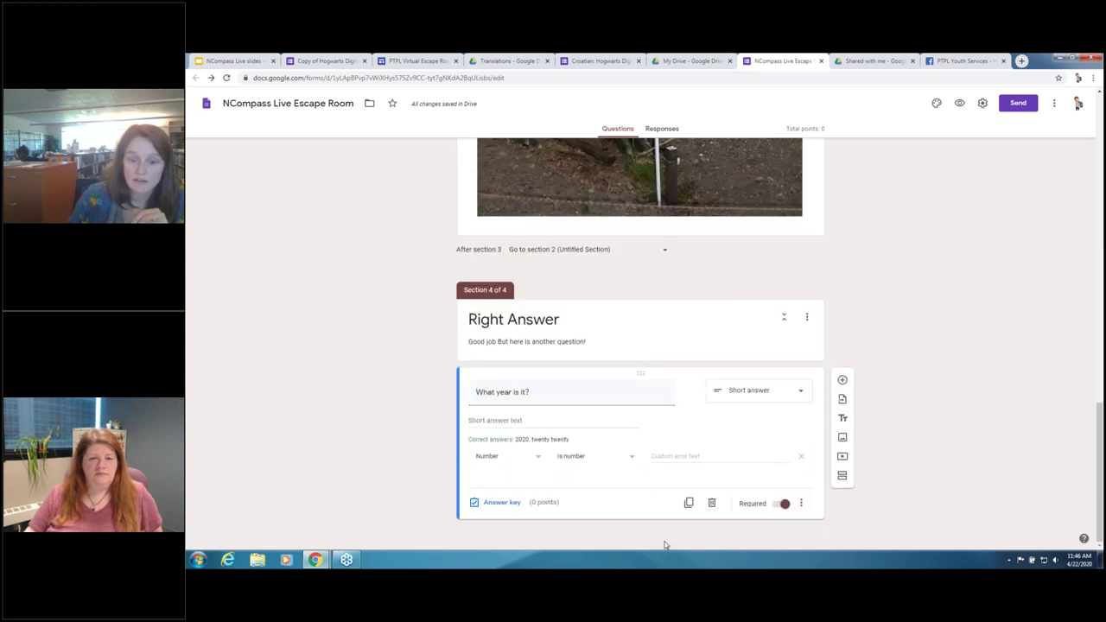
Reopen the year question's answer key and turn off marking all other answers incorrect.
{"action": "left_click", "coordinate": [801, 504]}
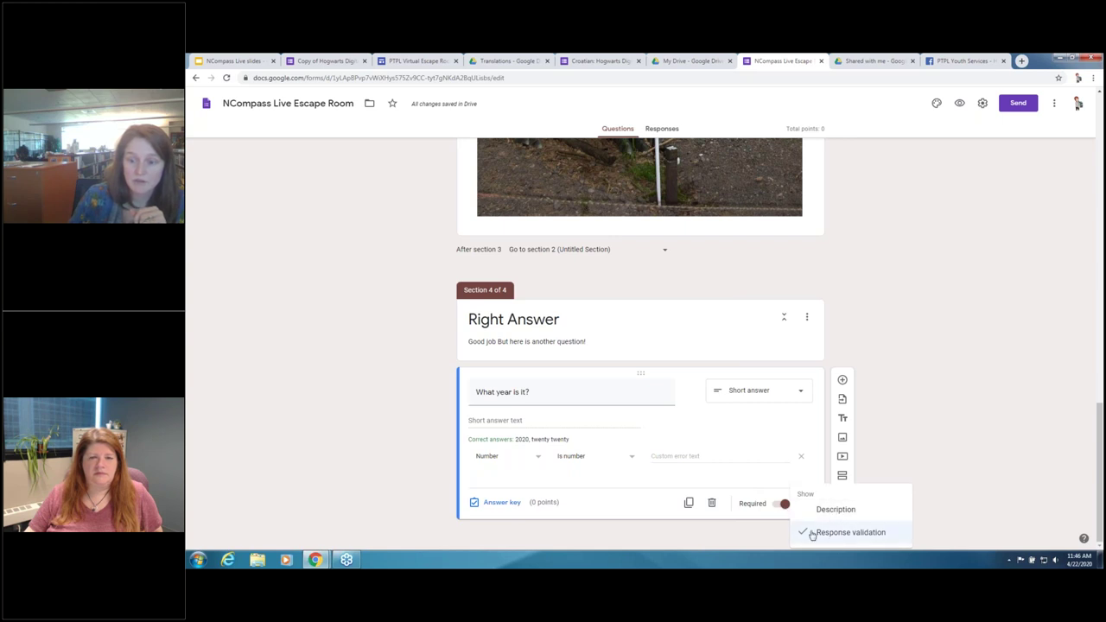
{"action": "left_click", "coordinate": [712, 439]}
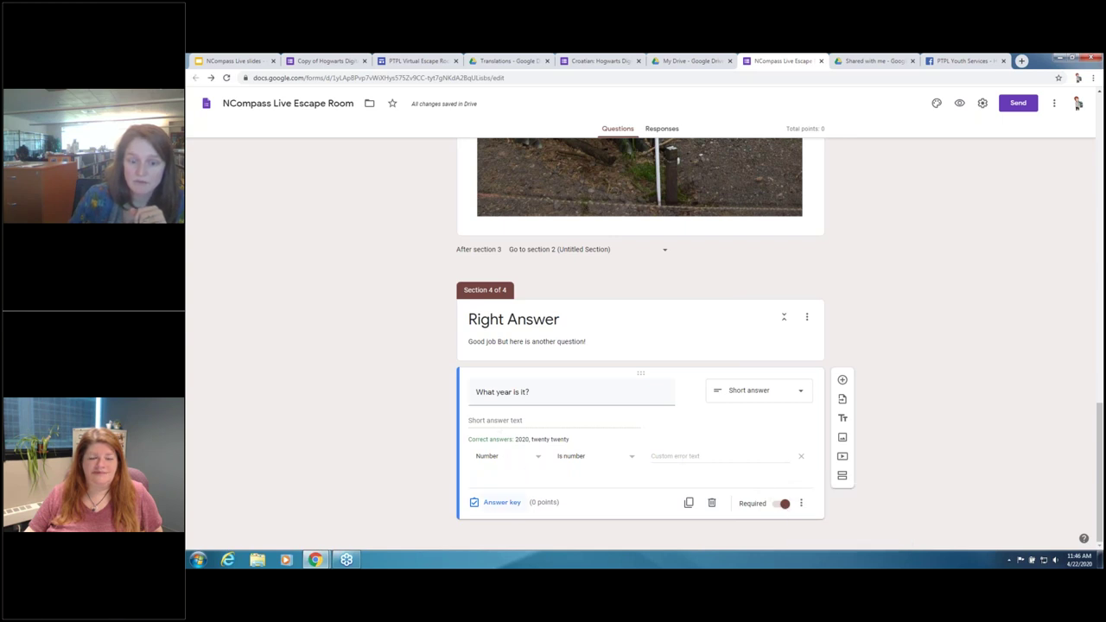
{"action": "left_click", "coordinate": [531, 502]}
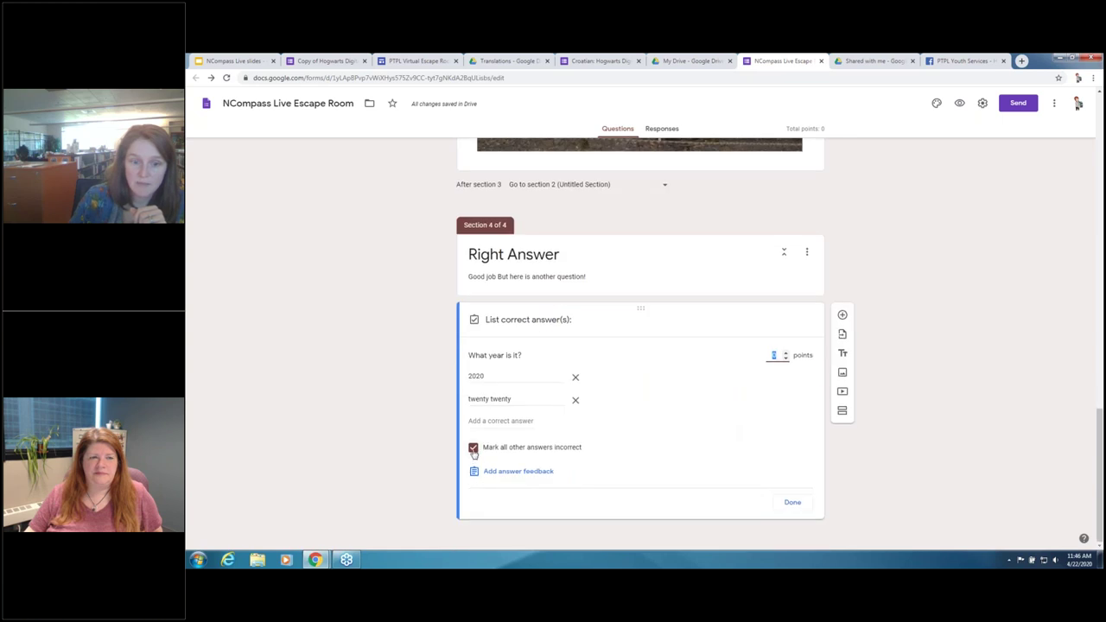
{"action": "left_click", "coordinate": [473, 448]}
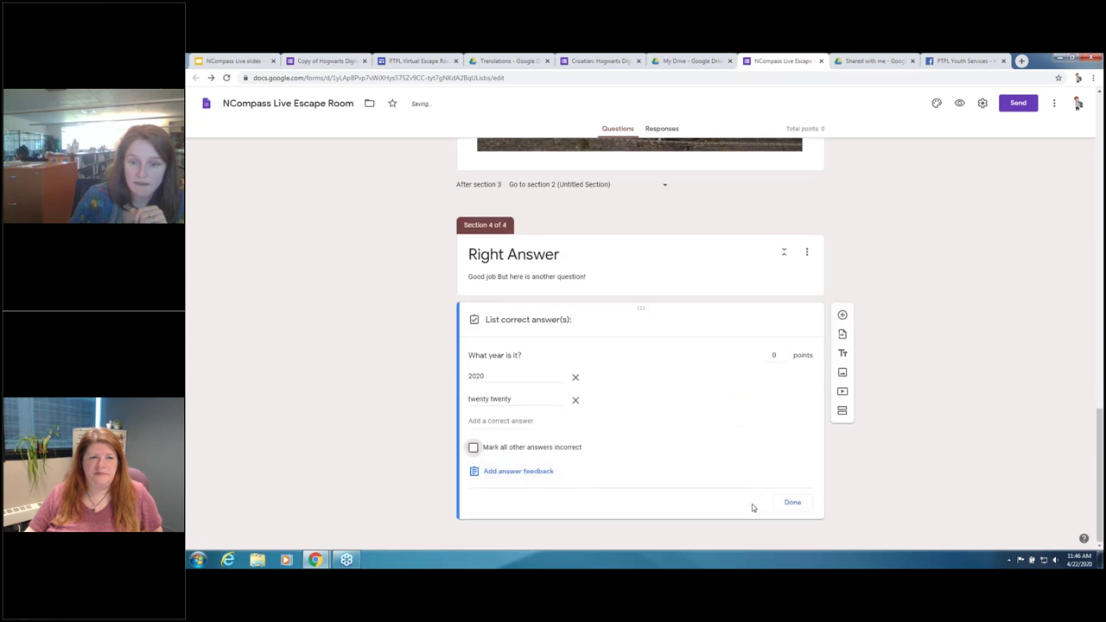
{"action": "left_click", "coordinate": [473, 448]}
{"action": "left_click", "coordinate": [793, 502]}
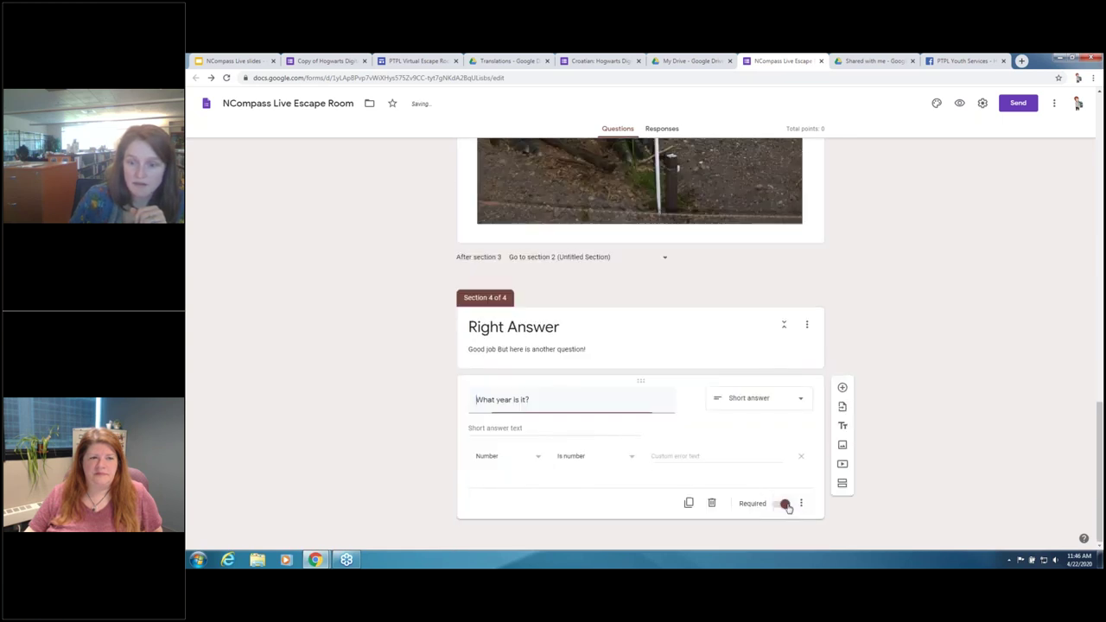
Look over the response validation types and number conditions available for the year question.
{"action": "left_click", "coordinate": [630, 457]}
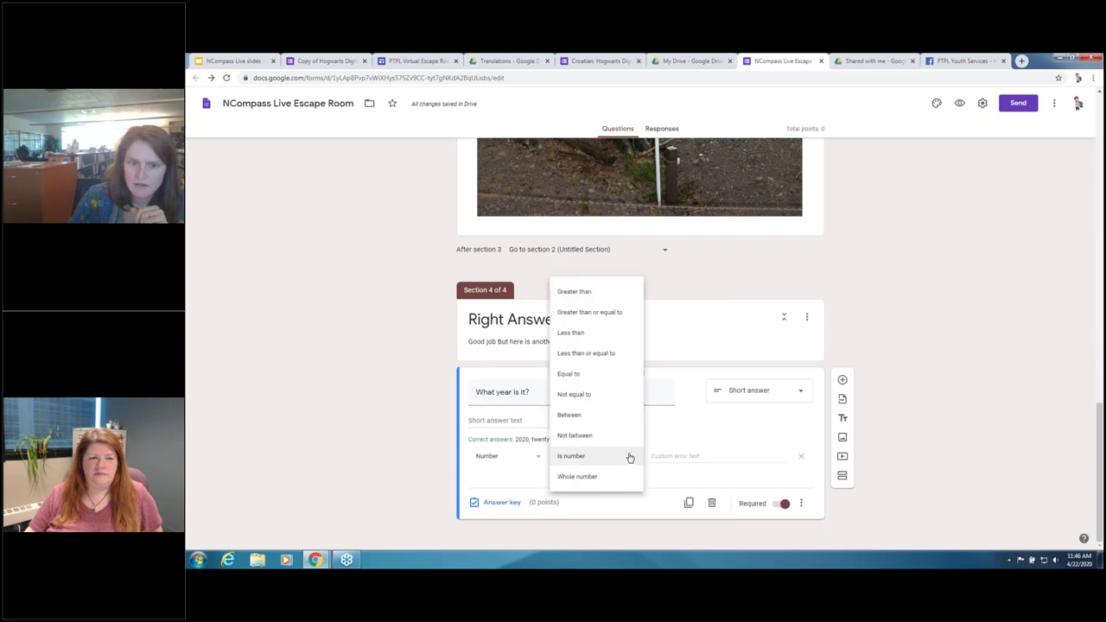
{"action": "left_click", "coordinate": [642, 457]}
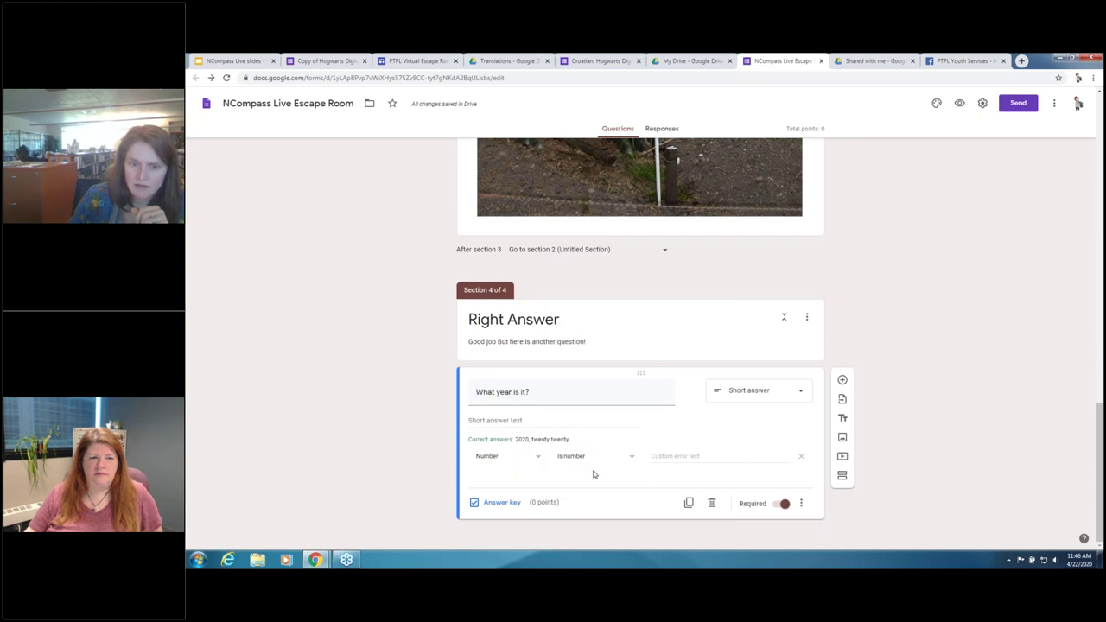
{"action": "left_click", "coordinate": [536, 458]}
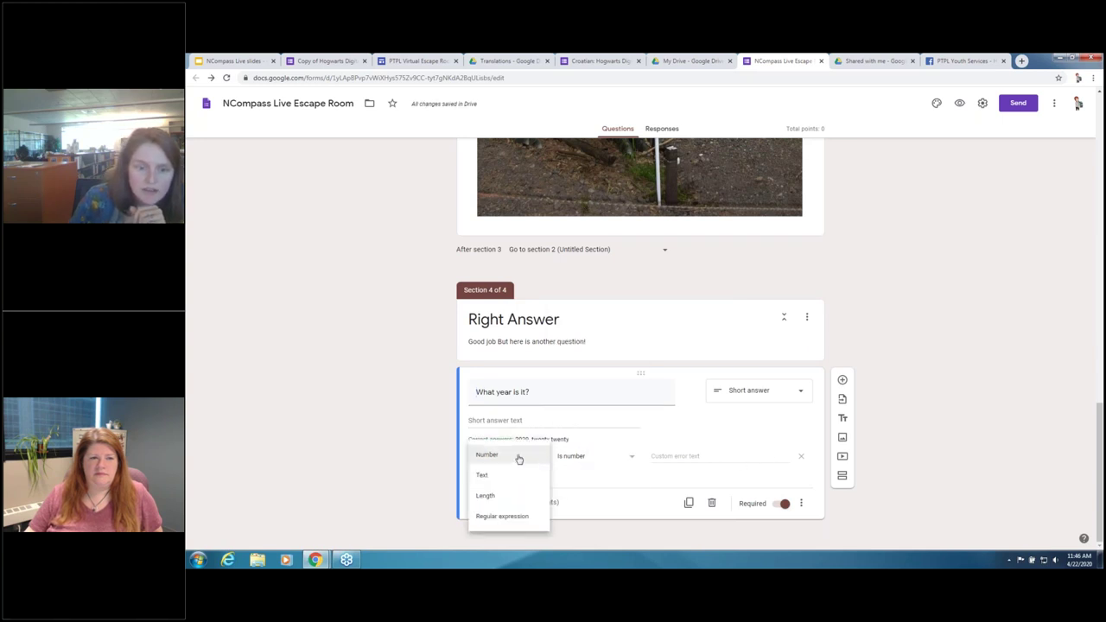
{"action": "left_click", "coordinate": [518, 456]}
{"action": "left_click", "coordinate": [634, 458]}
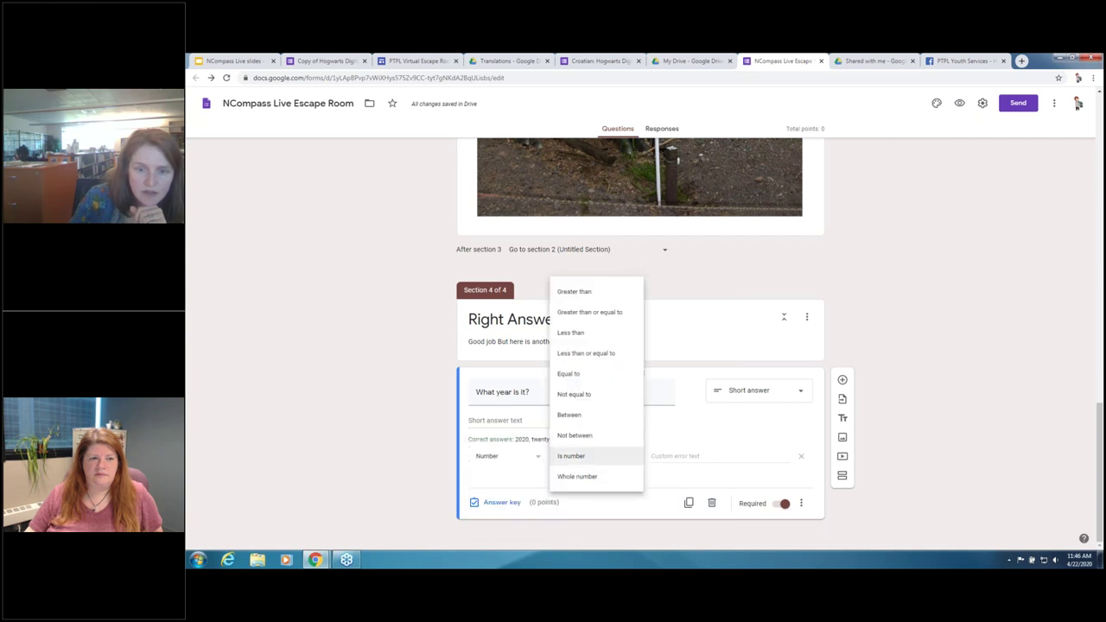
{"action": "left_click", "coordinate": [605, 456]}
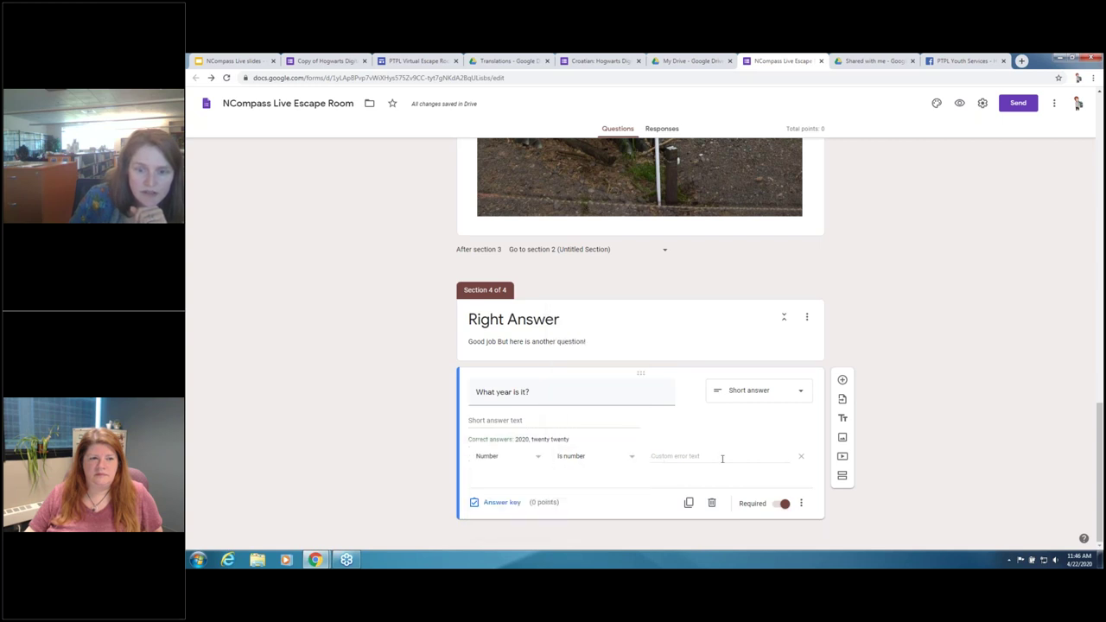
Set the custom error text of the year question's number validation to "That's not right, try again!".
{"action": "left_click", "coordinate": [723, 459]}
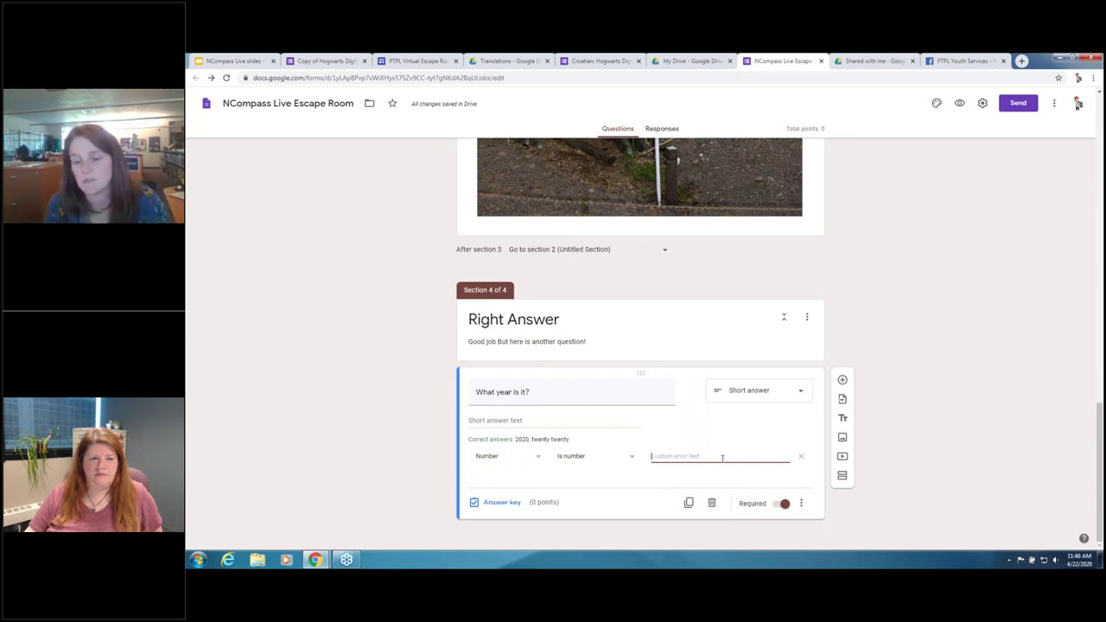
{"action": "type", "text": "That's n"}
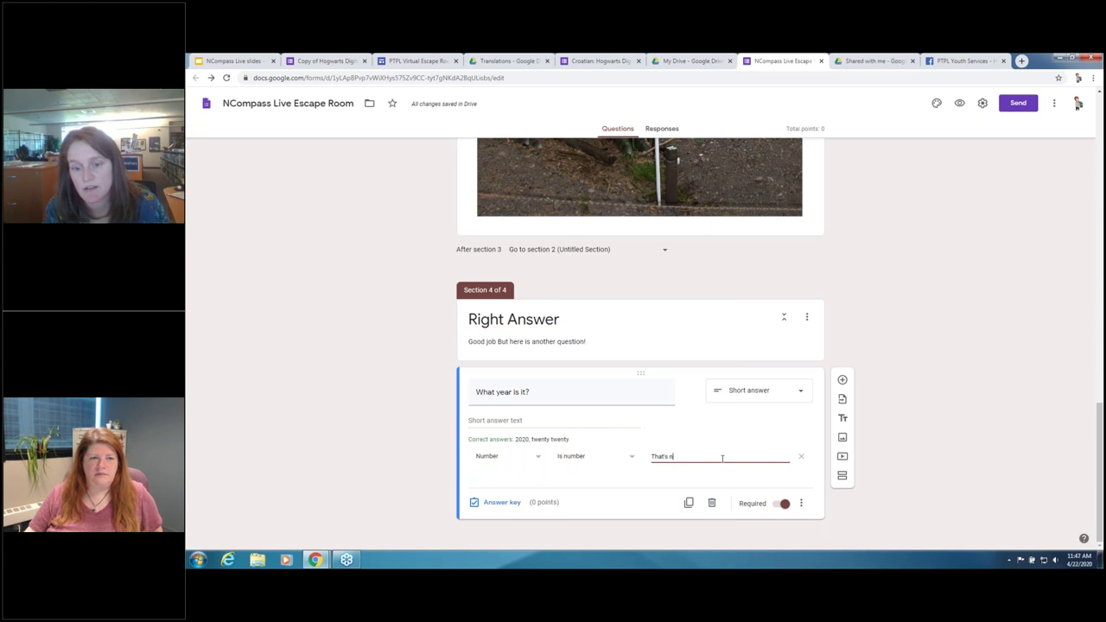
{"action": "type", "text": "ot right, try again!"}
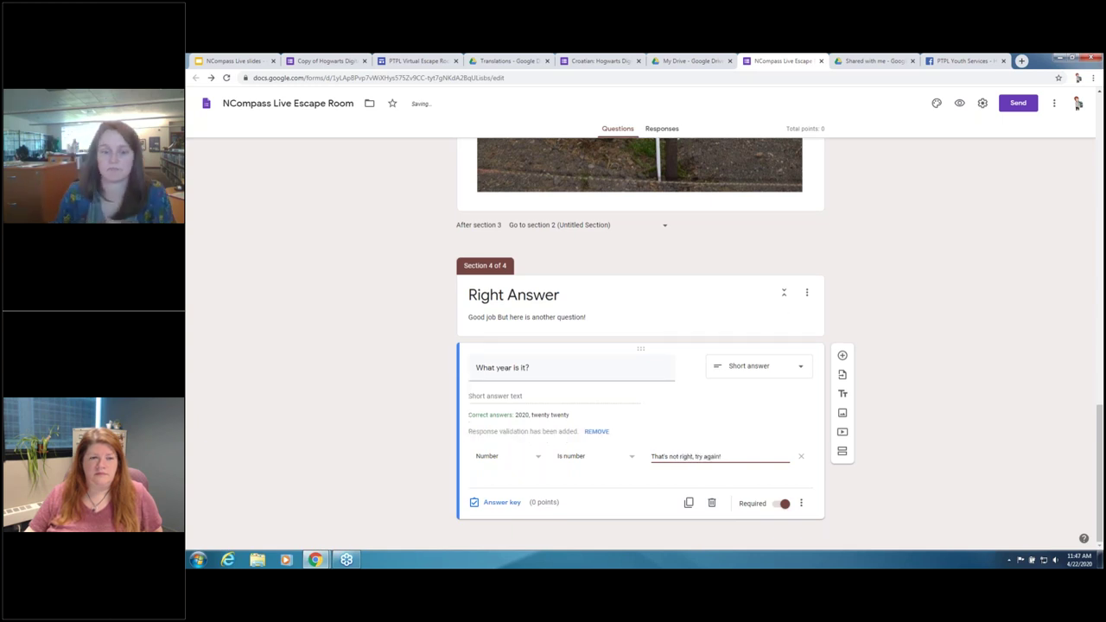
{"action": "left_click", "coordinate": [294, 421]}
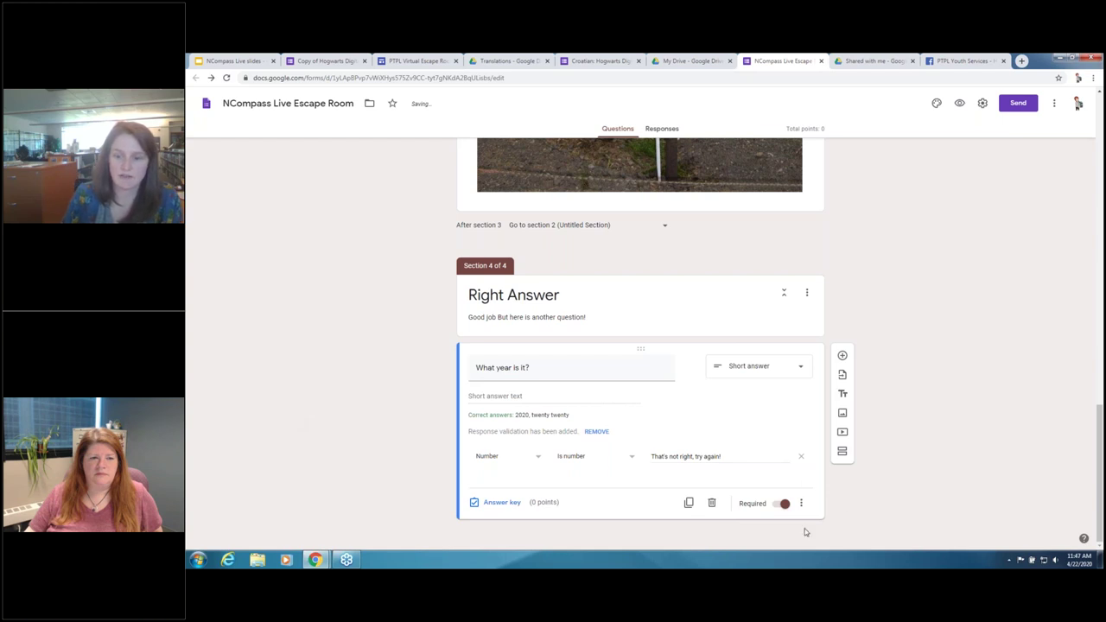
Review the form's sending options, including email and a shortened share link, and close them without sending.
{"action": "scroll", "coordinate": [1101, 396], "scroll_direction": "up", "scroll_amount": 2}
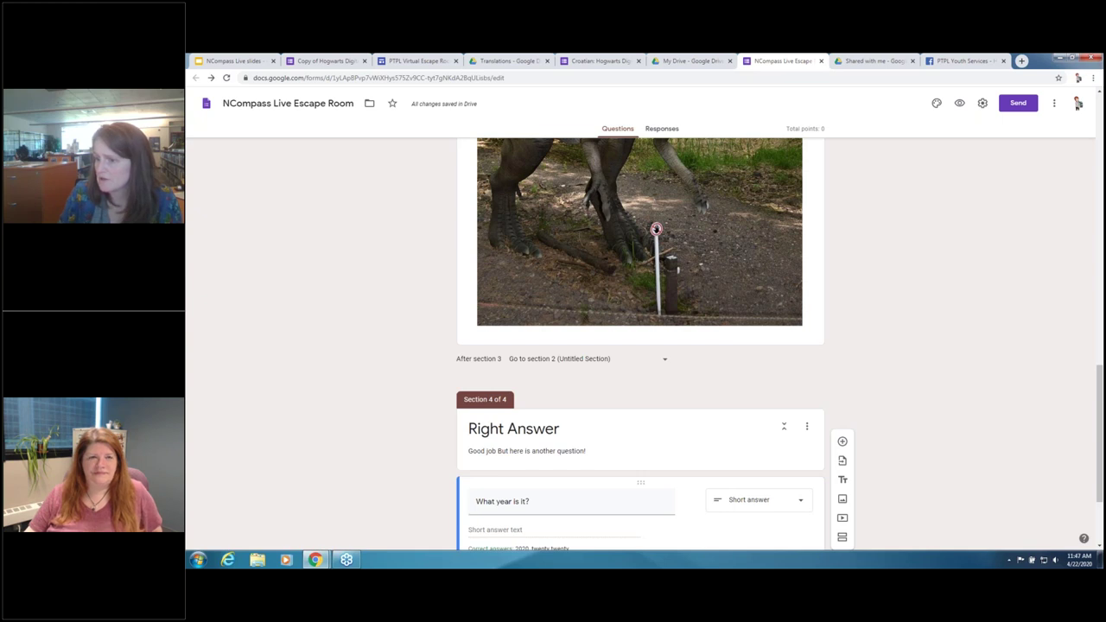
{"action": "scroll", "coordinate": [978, 380], "scroll_direction": "up", "scroll_amount": 4}
{"action": "scroll", "coordinate": [978, 380], "scroll_direction": "up", "scroll_amount": 1}
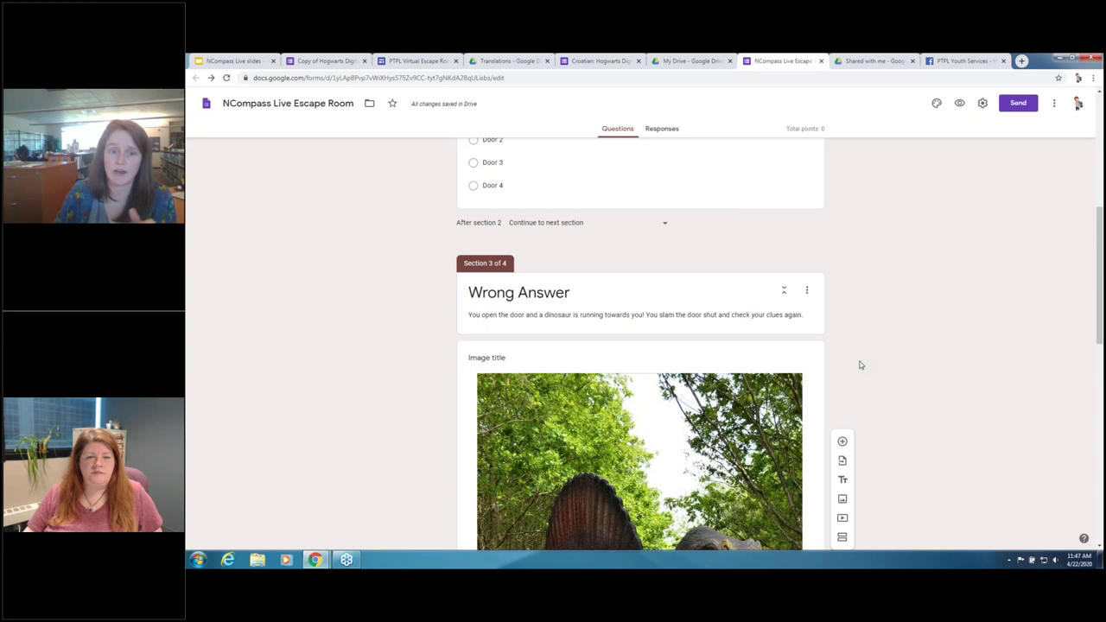
{"action": "scroll", "coordinate": [860, 365], "scroll_direction": "up", "scroll_amount": 4}
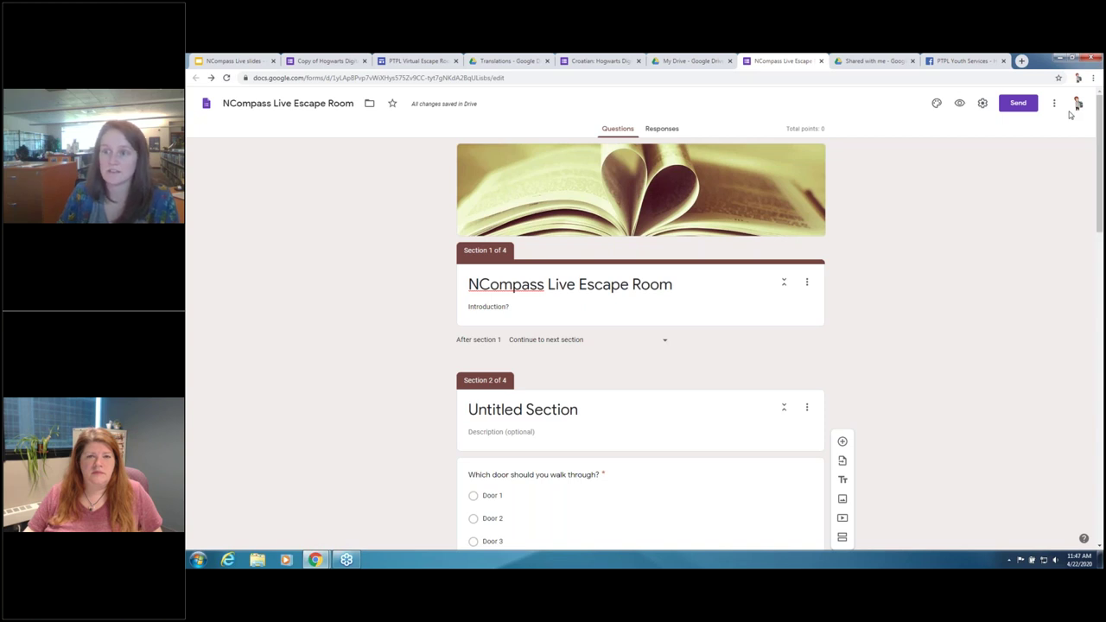
{"action": "left_click", "coordinate": [1055, 106]}
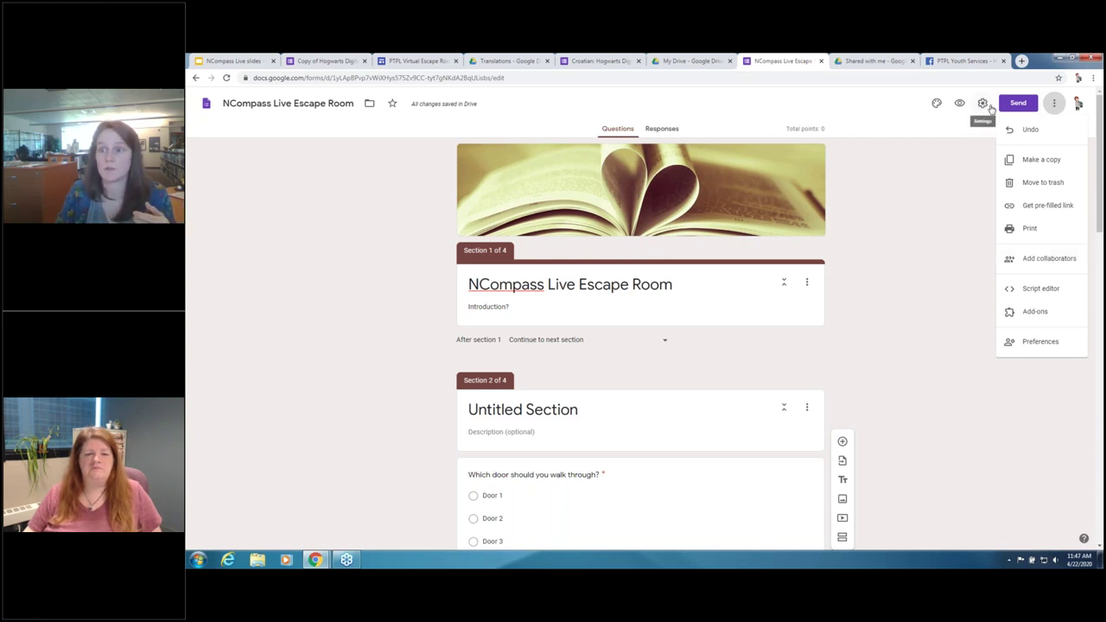
{"action": "left_click", "coordinate": [1019, 112]}
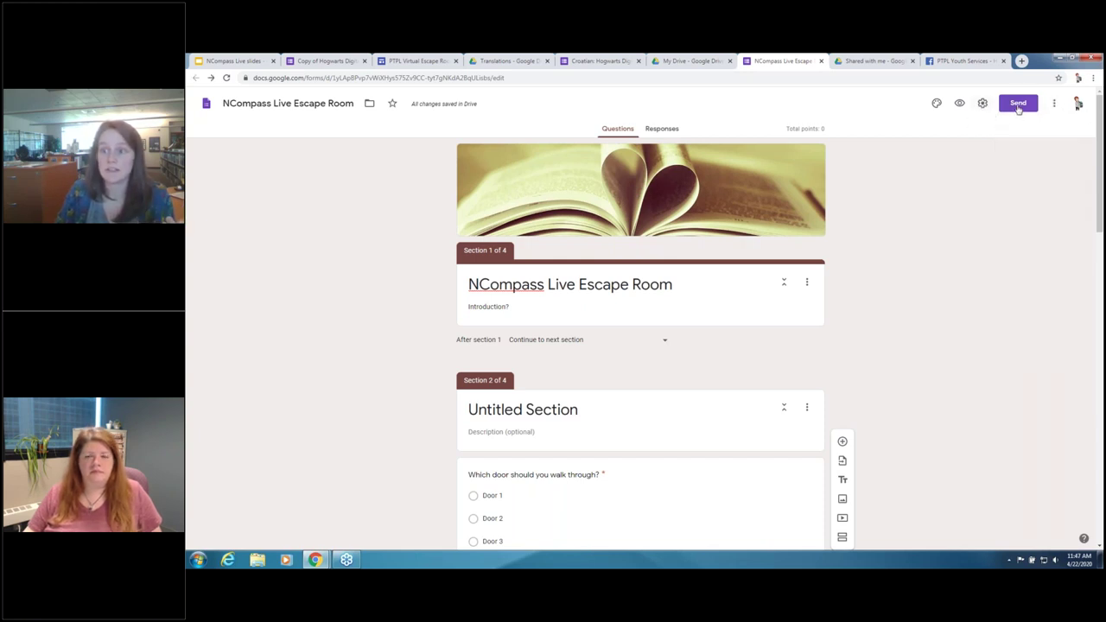
{"action": "left_click", "coordinate": [1020, 106]}
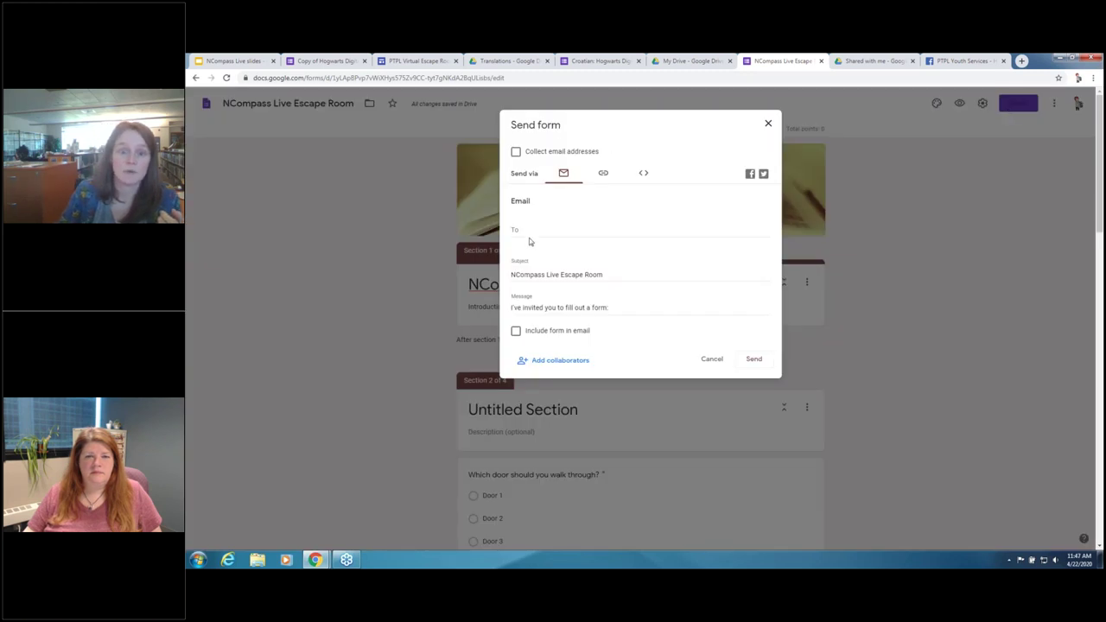
{"action": "left_click", "coordinate": [604, 175]}
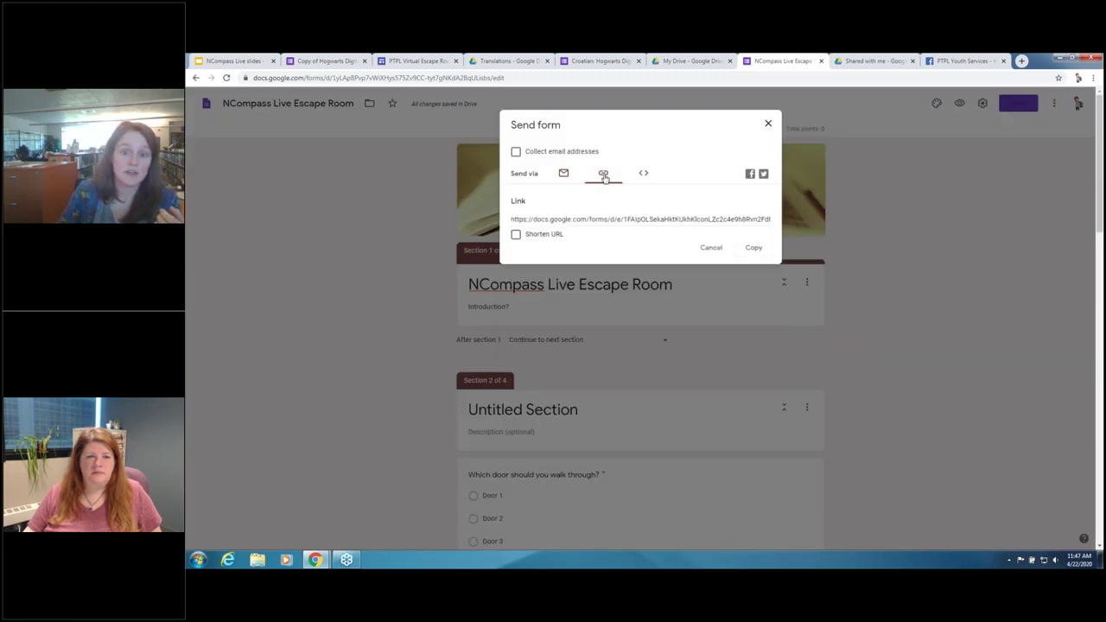
{"action": "left_click", "coordinate": [516, 234]}
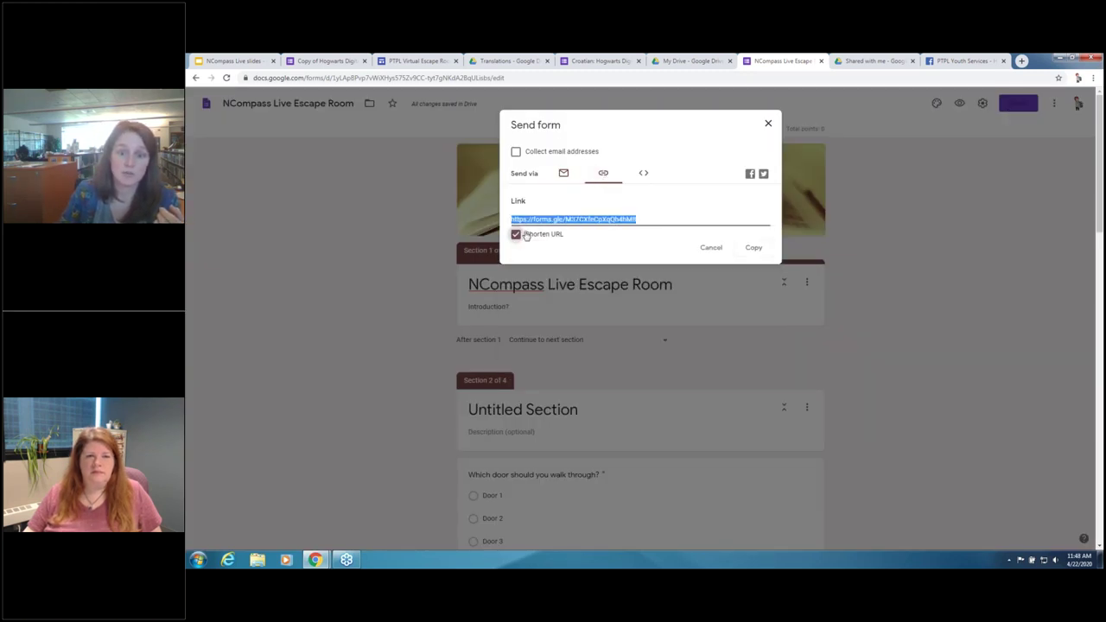
{"action": "left_click", "coordinate": [705, 250]}
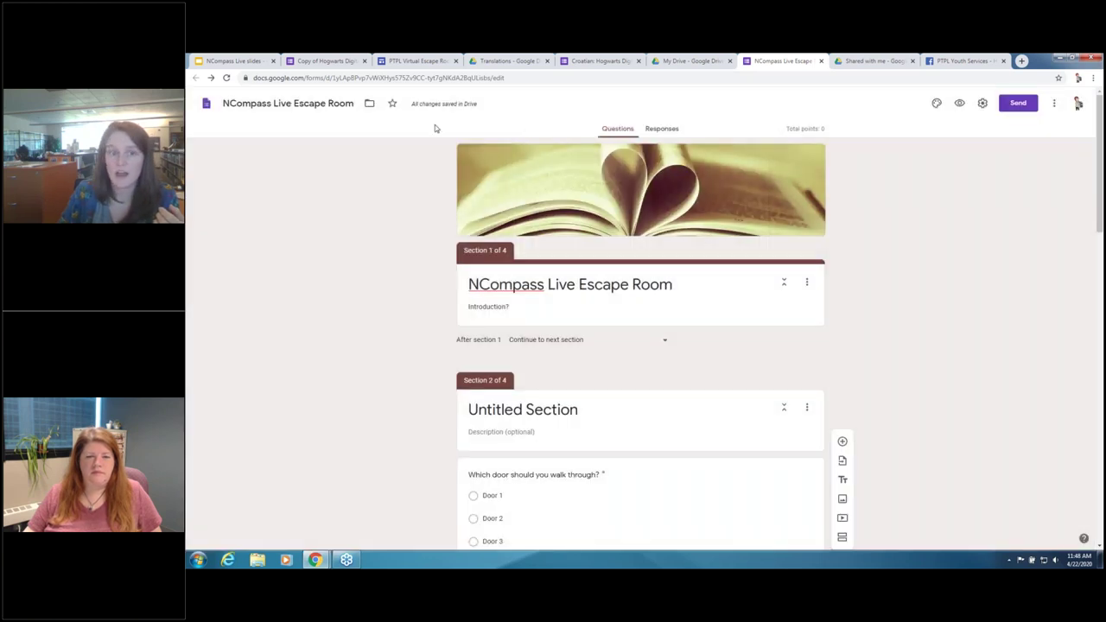
Switch to the NCompass Live slides in Google Slides, present the "Other Uses" slide and exit the presentation.
{"action": "left_click", "coordinate": [235, 62]}
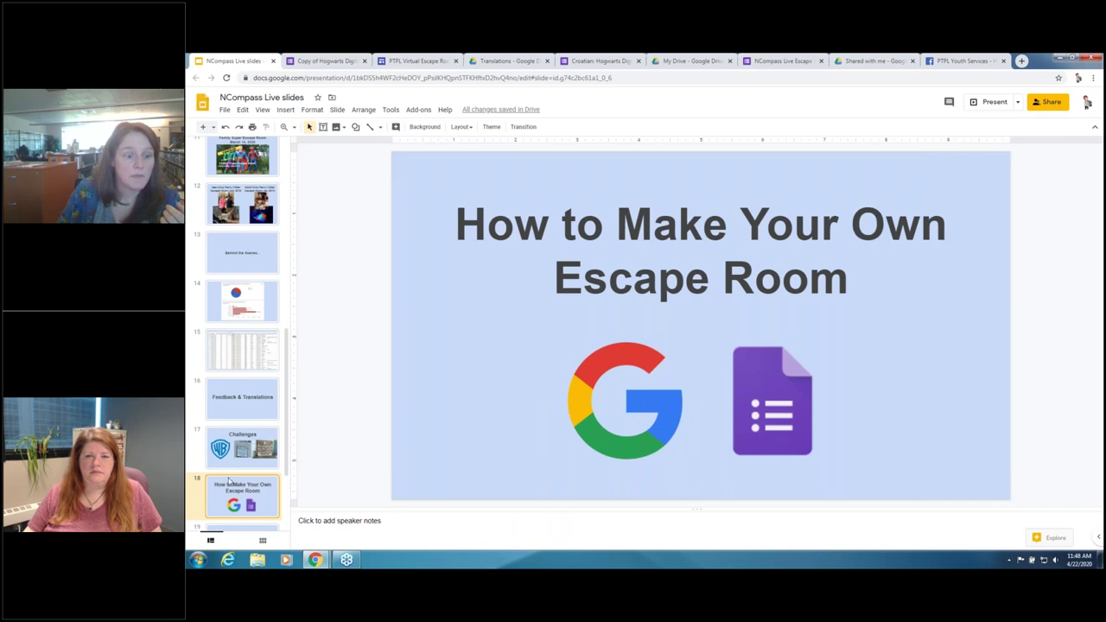
{"action": "scroll", "coordinate": [238, 497], "scroll_direction": "down", "scroll_amount": 1}
{"action": "left_click", "coordinate": [243, 511]}
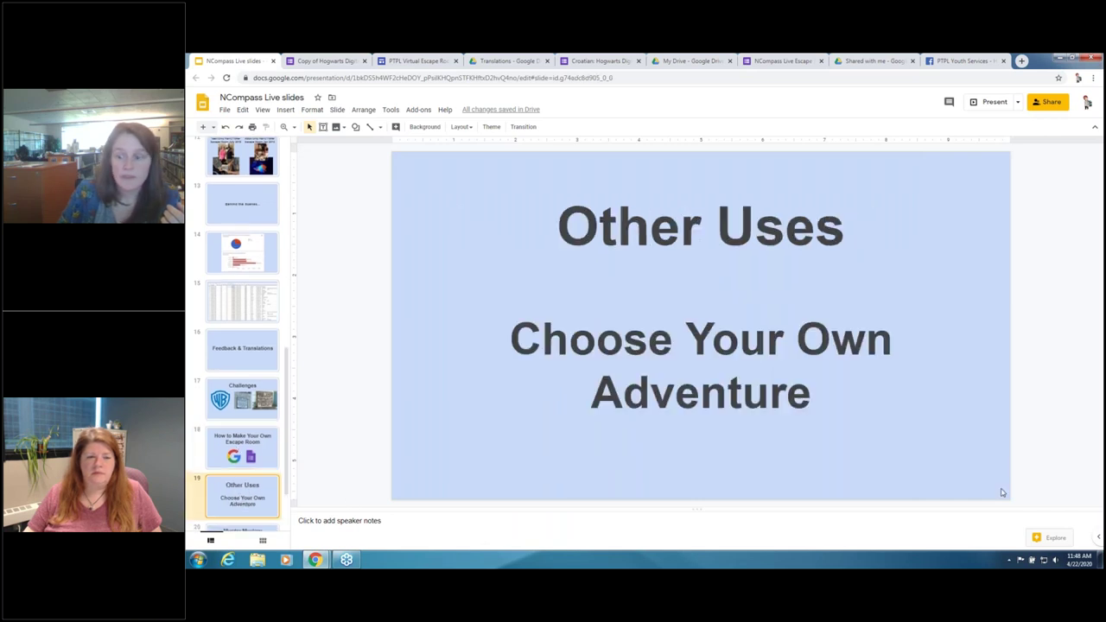
{"action": "left_click", "coordinate": [978, 103]}
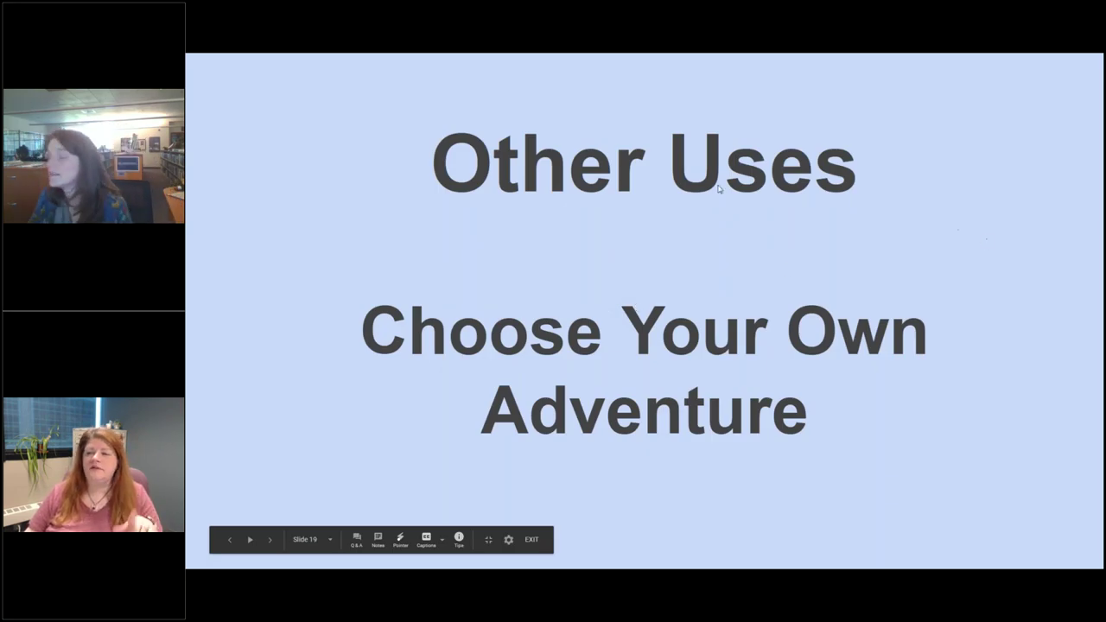
{"action": "key", "text": "Escape"}
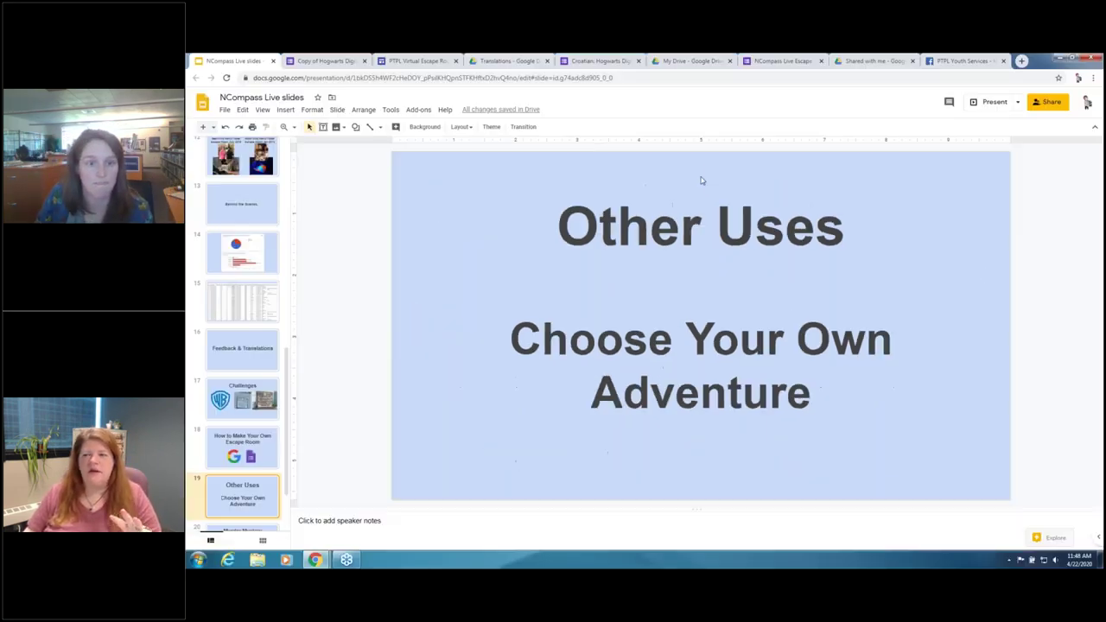
Return to the NCompass Live Escape Room form and add a section titled "Wrong Answer" directly after the door question.
{"action": "left_click", "coordinate": [772, 60]}
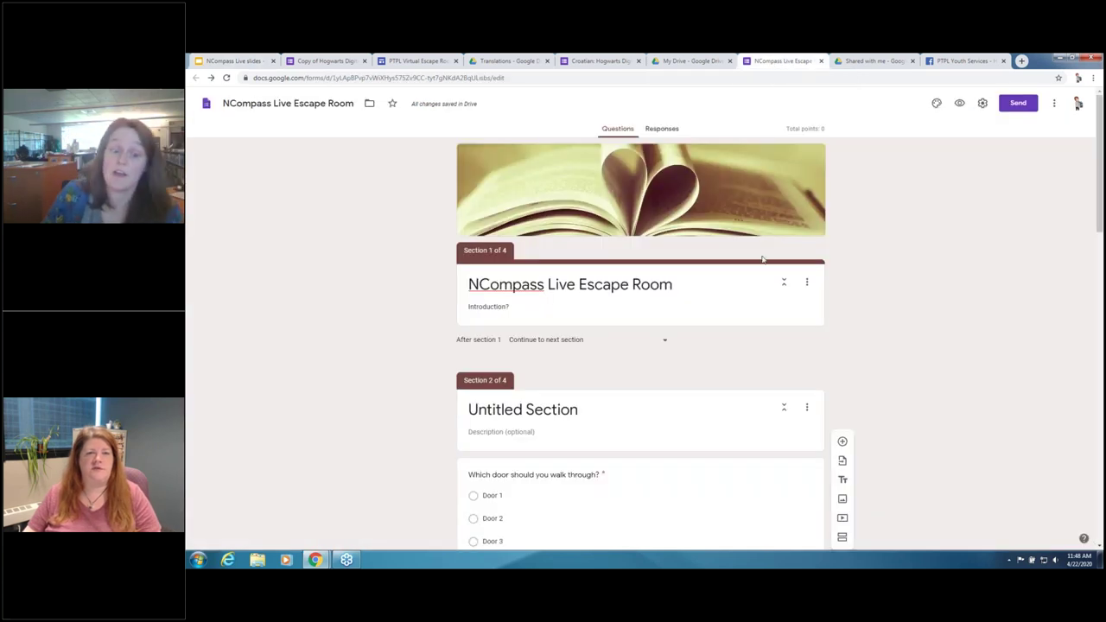
{"action": "scroll", "coordinate": [640, 346], "scroll_direction": "down", "scroll_amount": 3}
{"action": "left_click", "coordinate": [606, 294]}
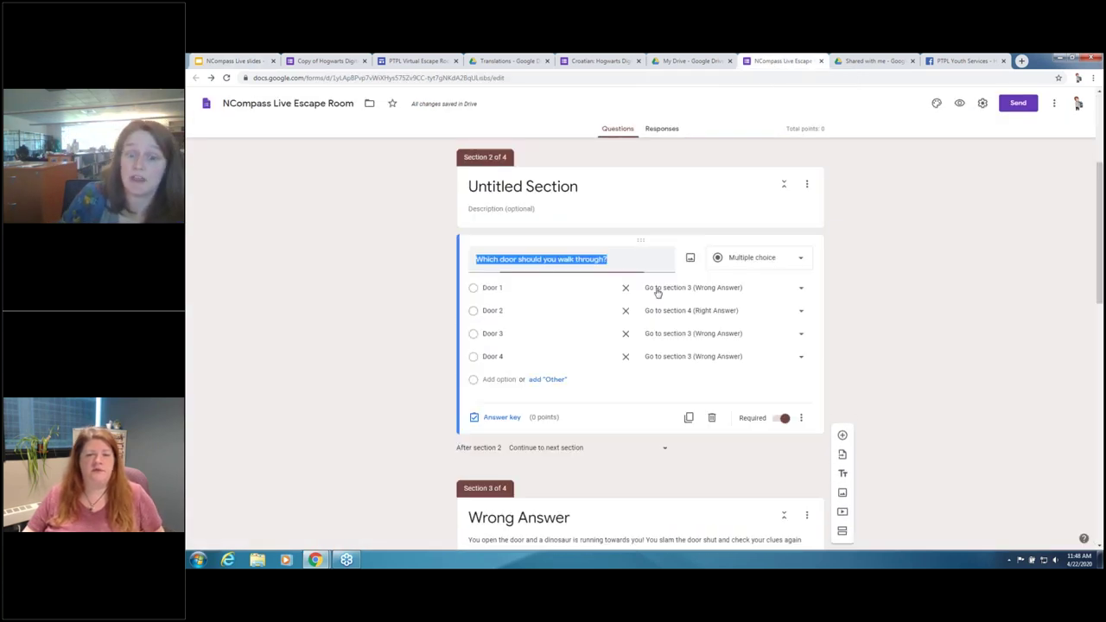
{"action": "left_click", "coordinate": [807, 464]}
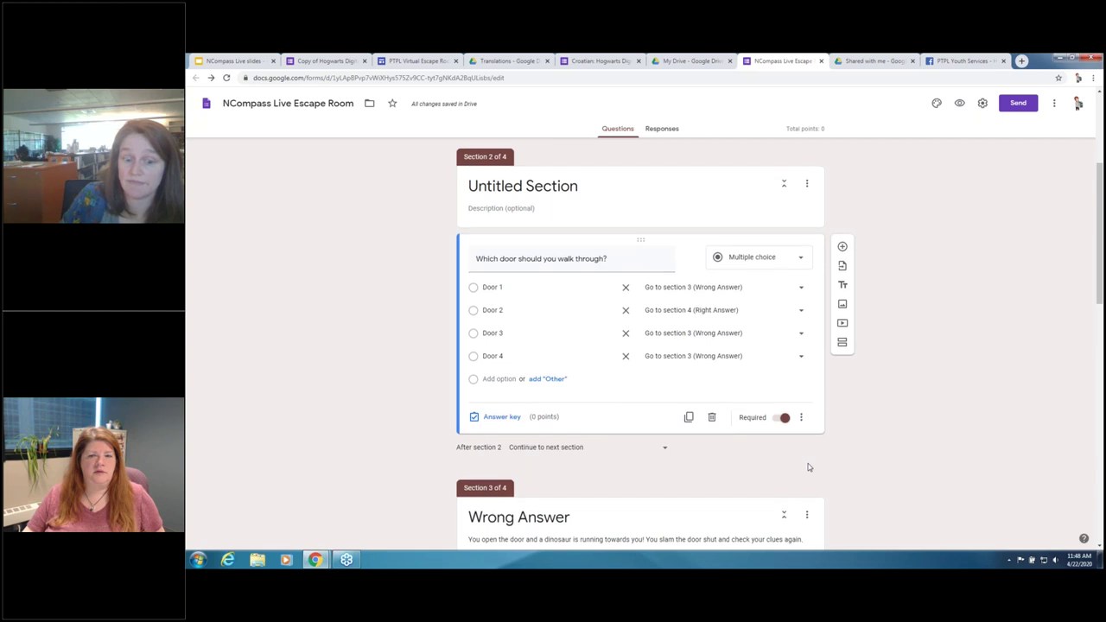
{"action": "scroll", "coordinate": [845, 289], "scroll_direction": "down", "scroll_amount": 1}
{"action": "left_click", "coordinate": [843, 254]}
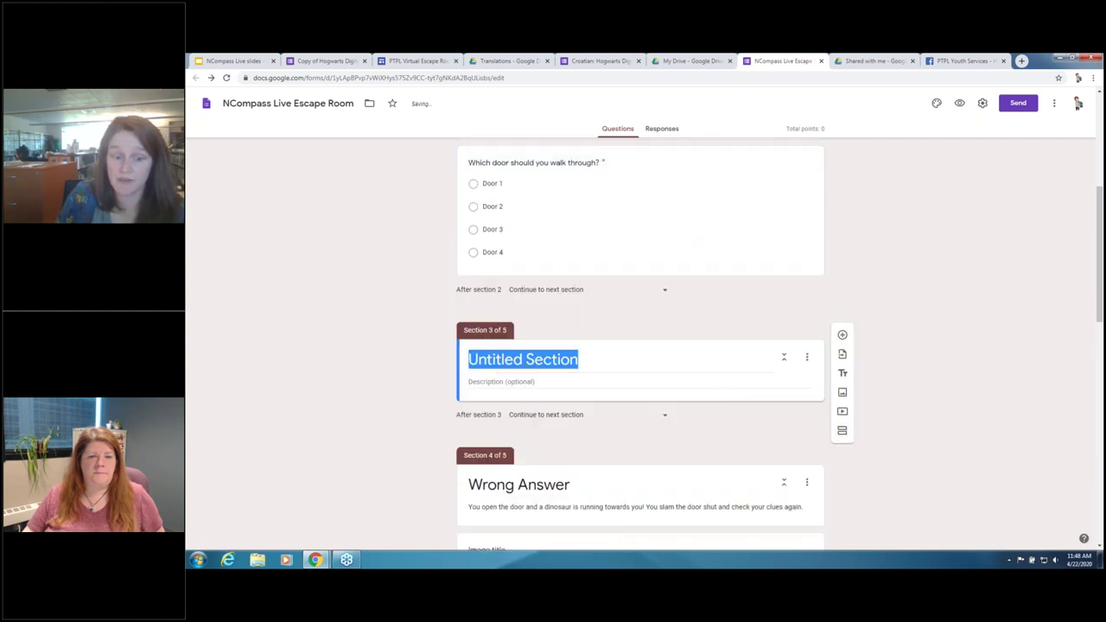
{"action": "type", "text": "Wrong Anser"}
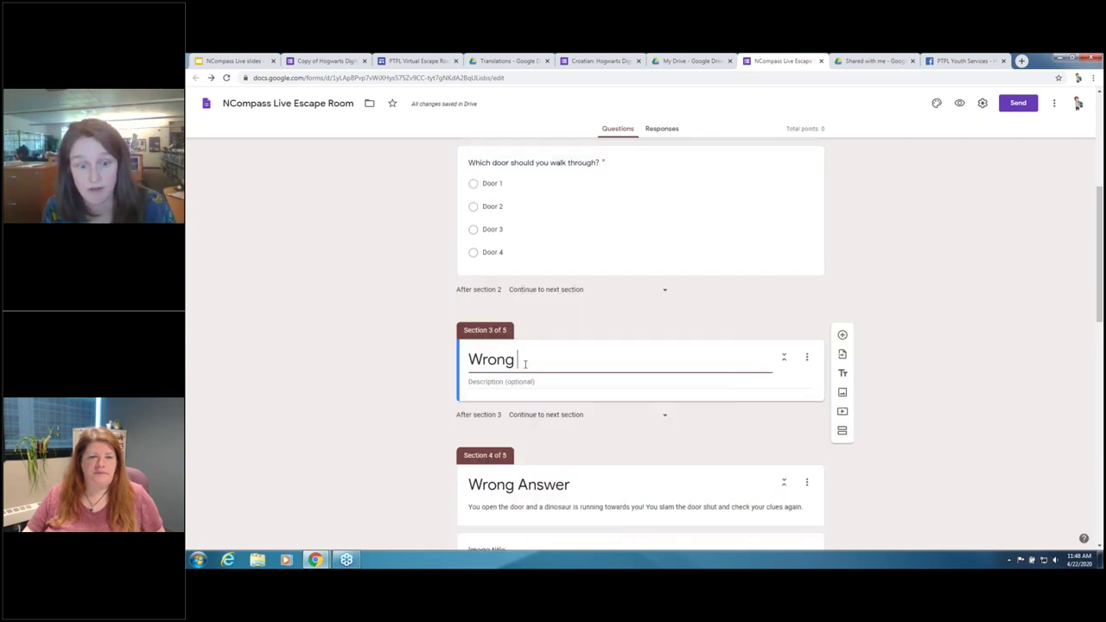
{"action": "key", "text": "BackSpace"}
{"action": "key", "text": "BackSpace"}
{"action": "type", "text": "wer"}
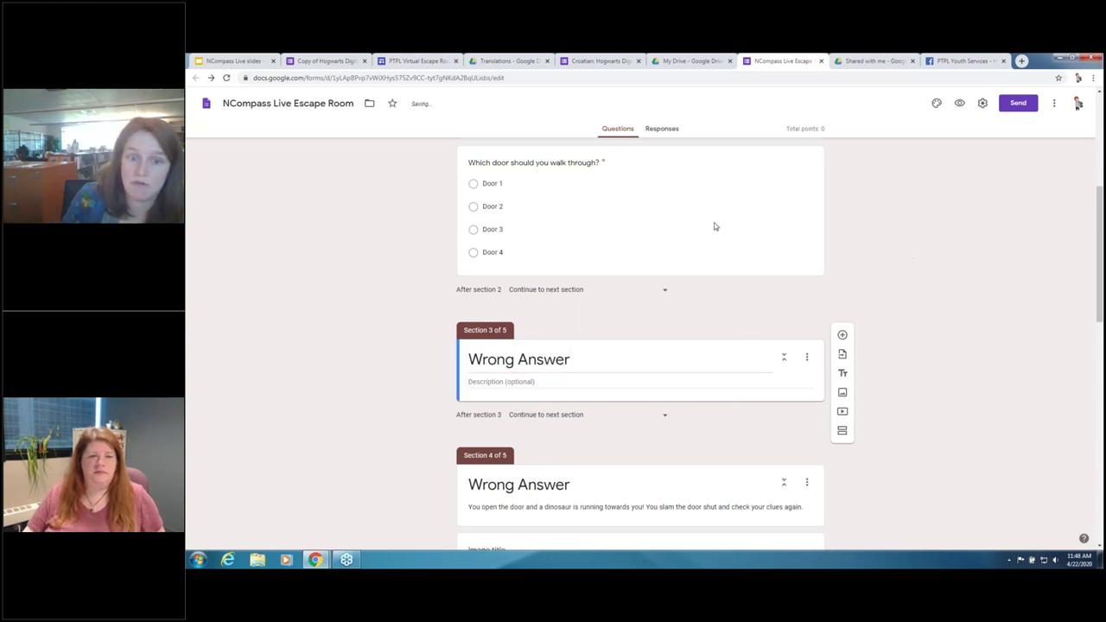
Route the Door 1 option of the door question to section 3 (Wrong Answer).
{"action": "left_click", "coordinate": [714, 229]}
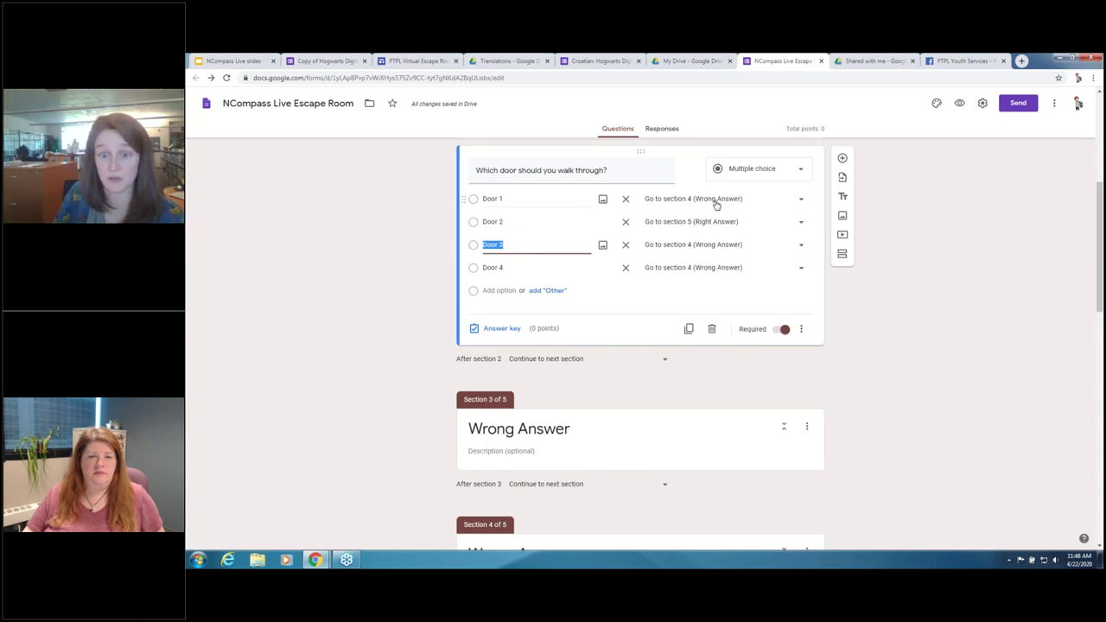
{"action": "left_click", "coordinate": [716, 203]}
{"action": "left_click", "coordinate": [693, 176]}
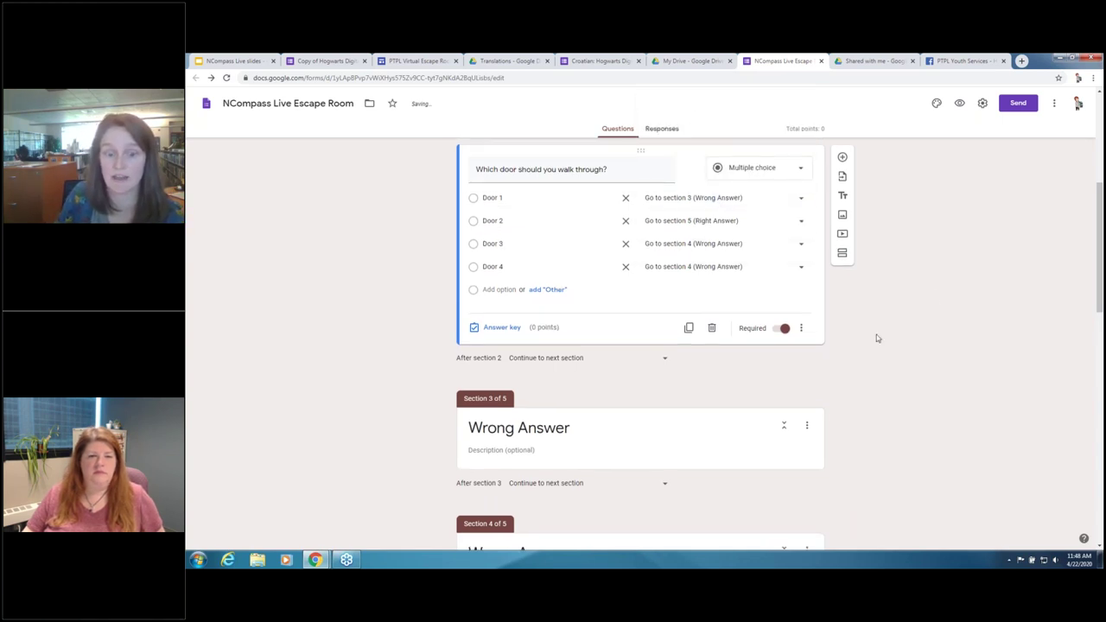
{"action": "scroll", "coordinate": [877, 338], "scroll_direction": "down", "scroll_amount": 1}
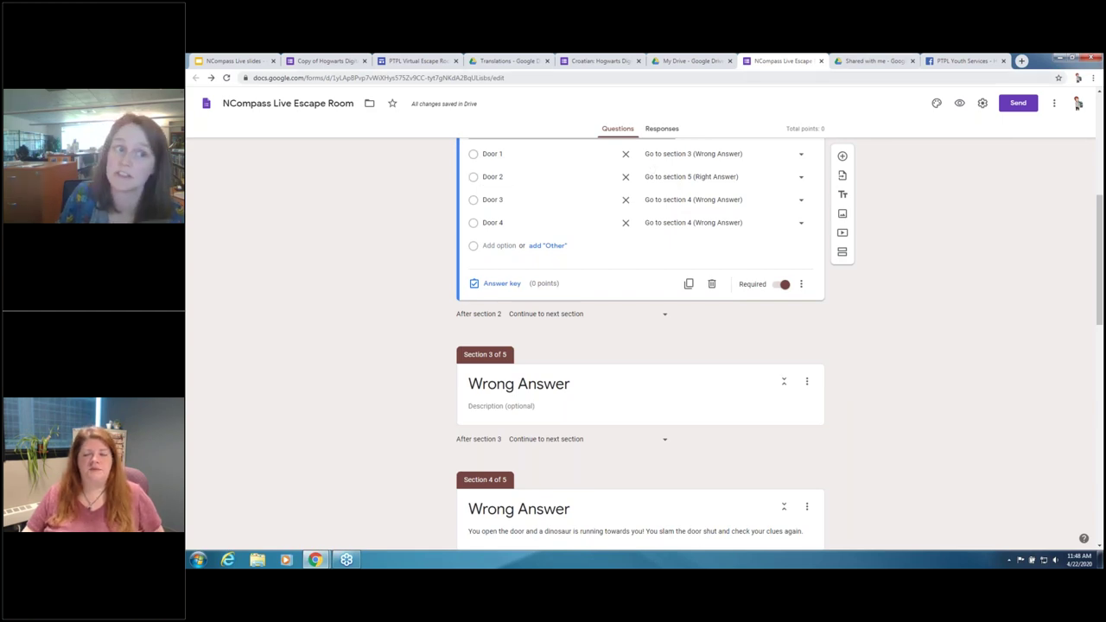
Switch to the NCompass Live slides in Google Slides and show the "Murder Mystery" slide.
{"action": "left_click", "coordinate": [232, 62]}
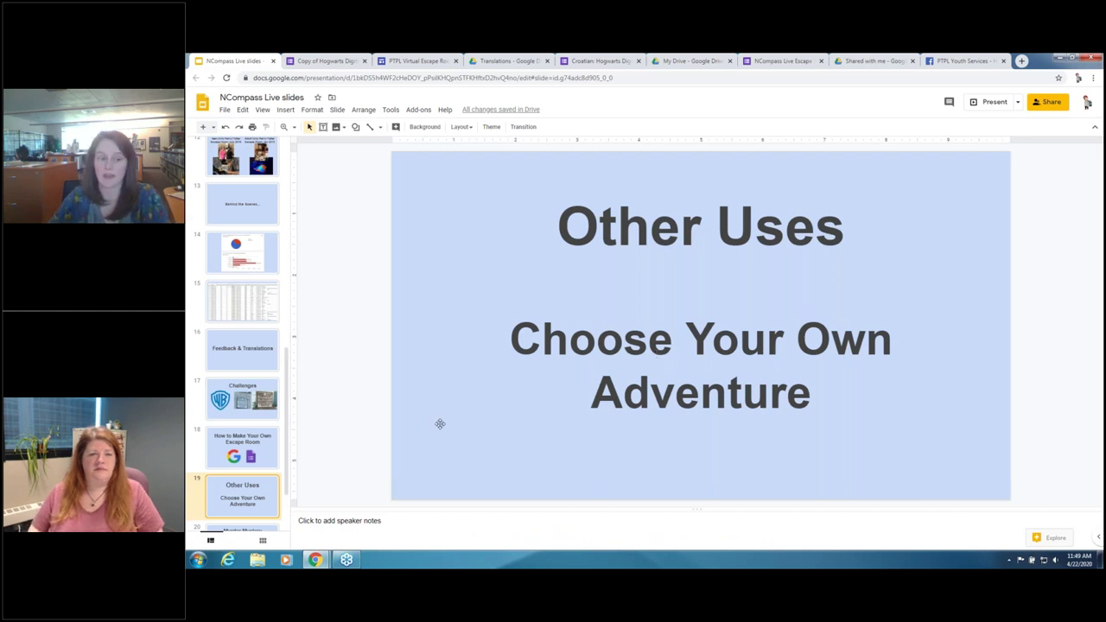
{"action": "scroll", "coordinate": [245, 480], "scroll_direction": "down", "scroll_amount": 1}
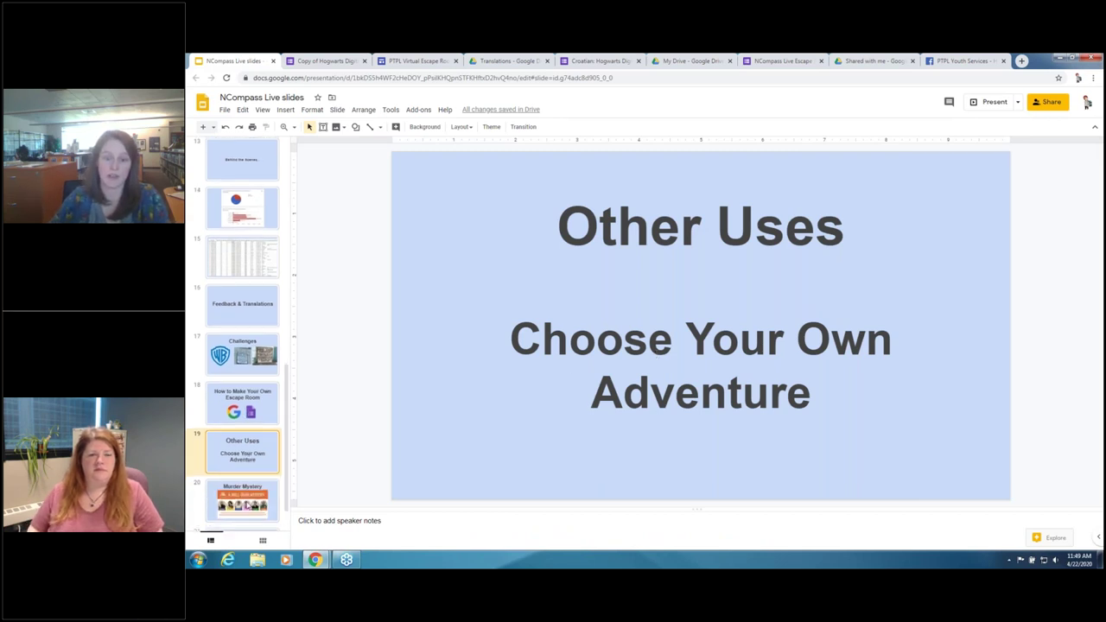
{"action": "left_click", "coordinate": [243, 500]}
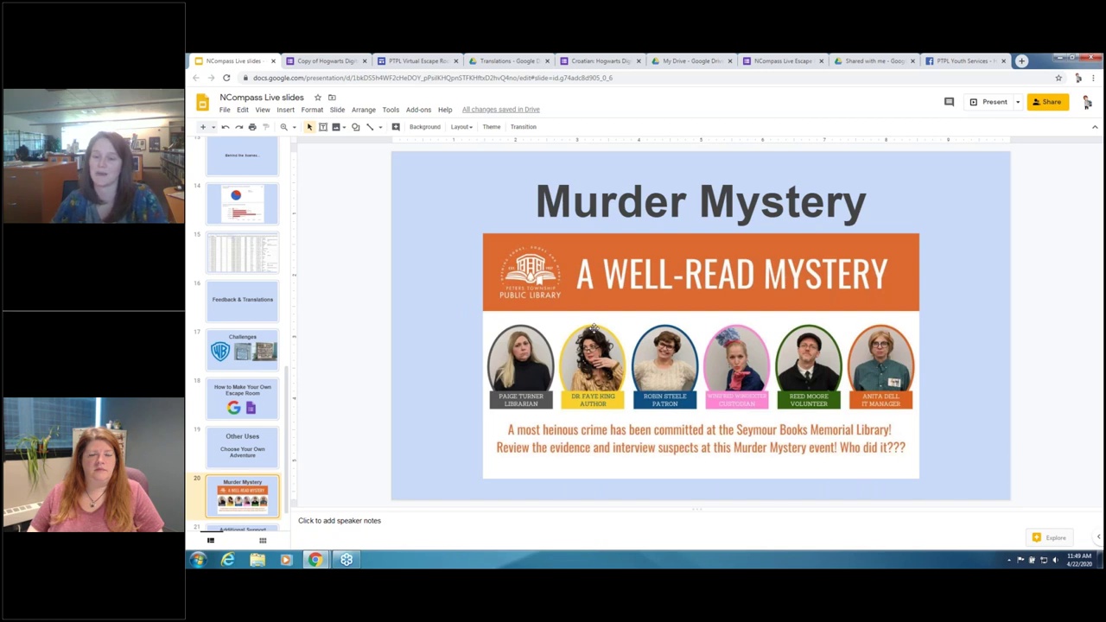
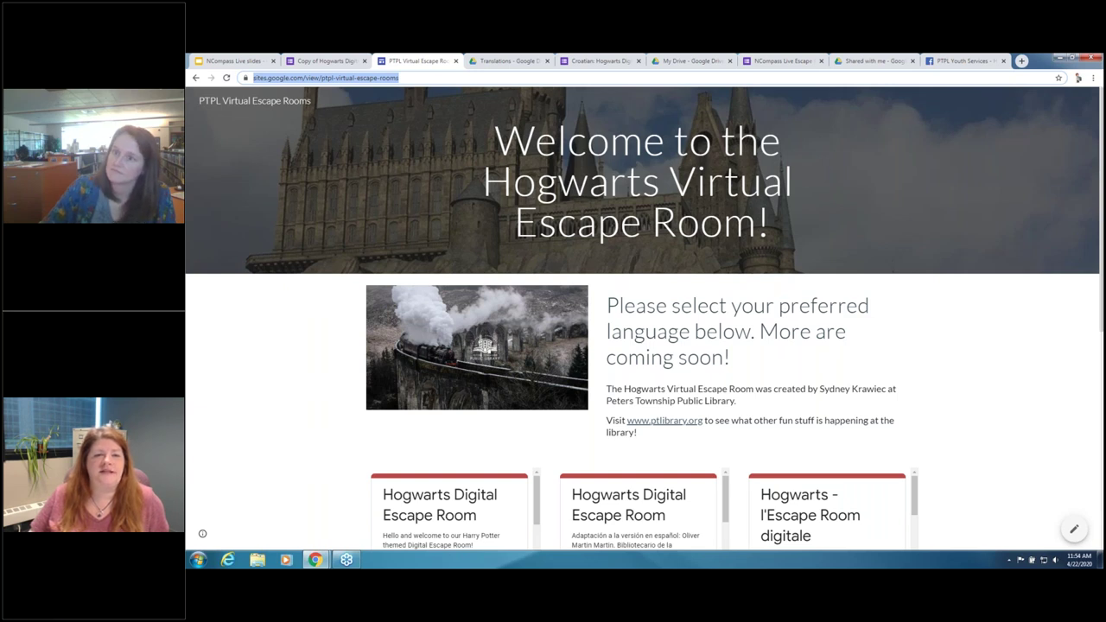
Open a blank browser tab, then in the NCompass Live Escape Room form replace the Right Answer section's description with "Link to picture" and a line break.
{"action": "left_click", "coordinate": [1022, 61]}
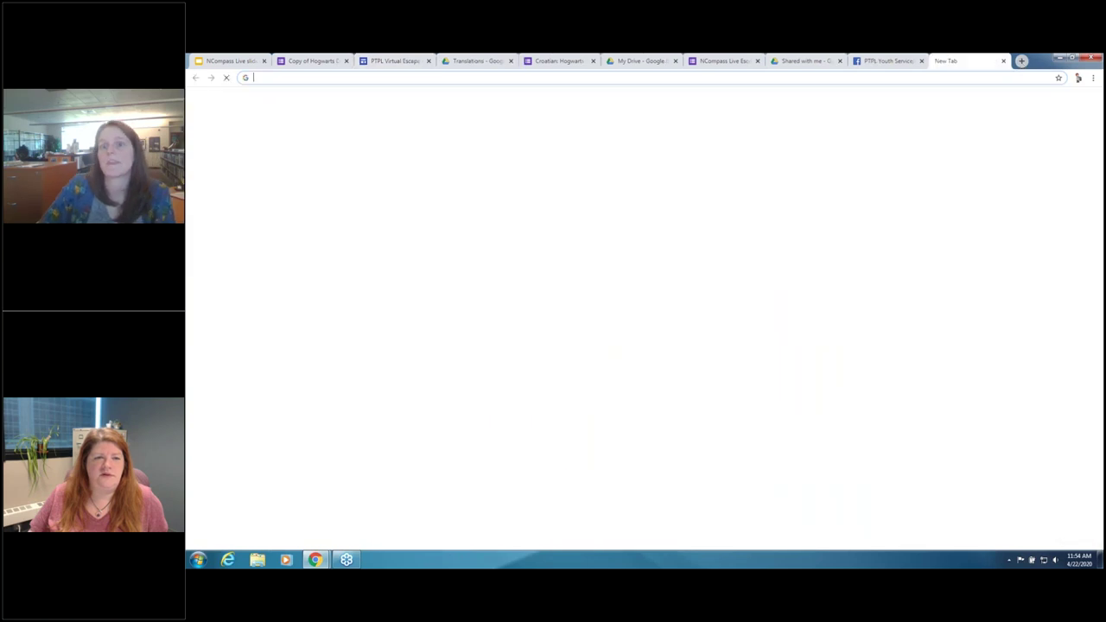
{"action": "left_click", "coordinate": [721, 62]}
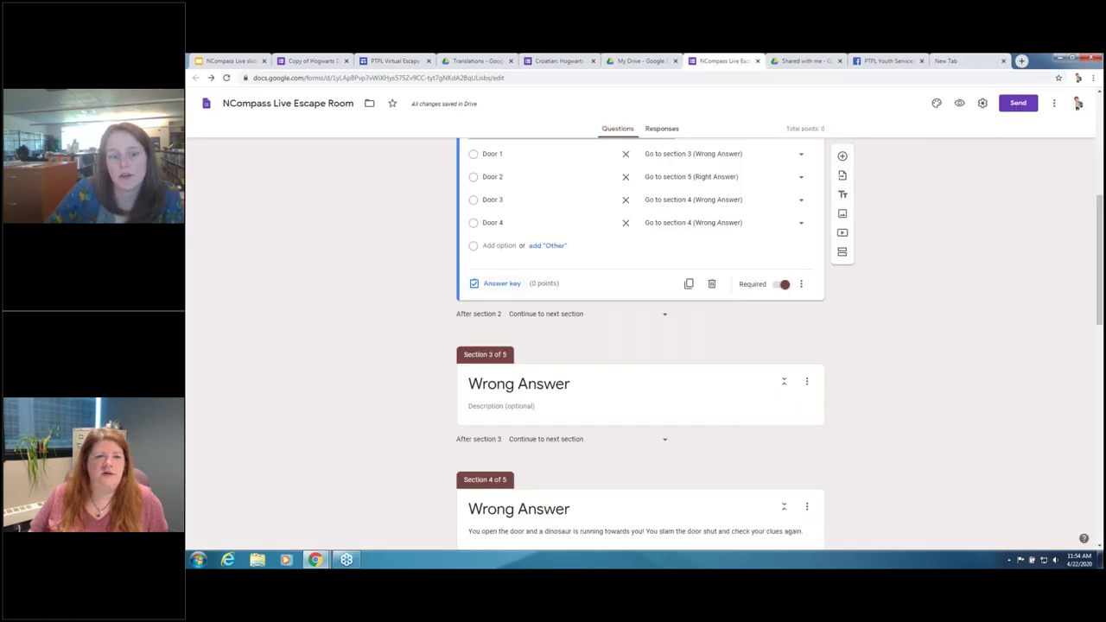
{"action": "scroll", "coordinate": [1078, 103], "scroll_direction": "down", "scroll_amount": 3}
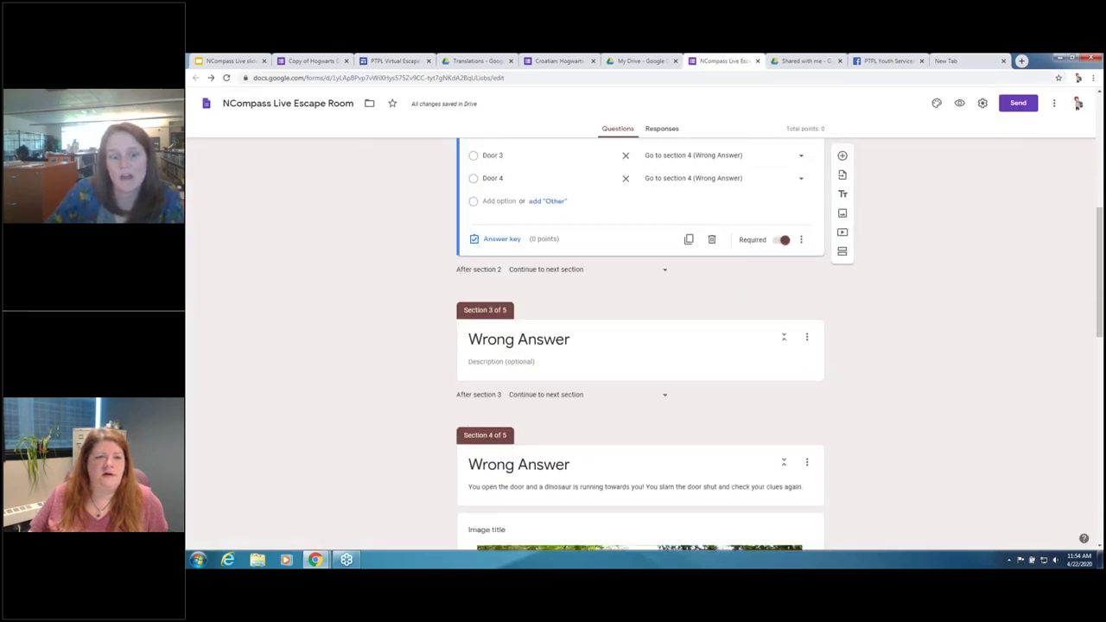
{"action": "scroll", "coordinate": [547, 432], "scroll_direction": "down", "scroll_amount": 9}
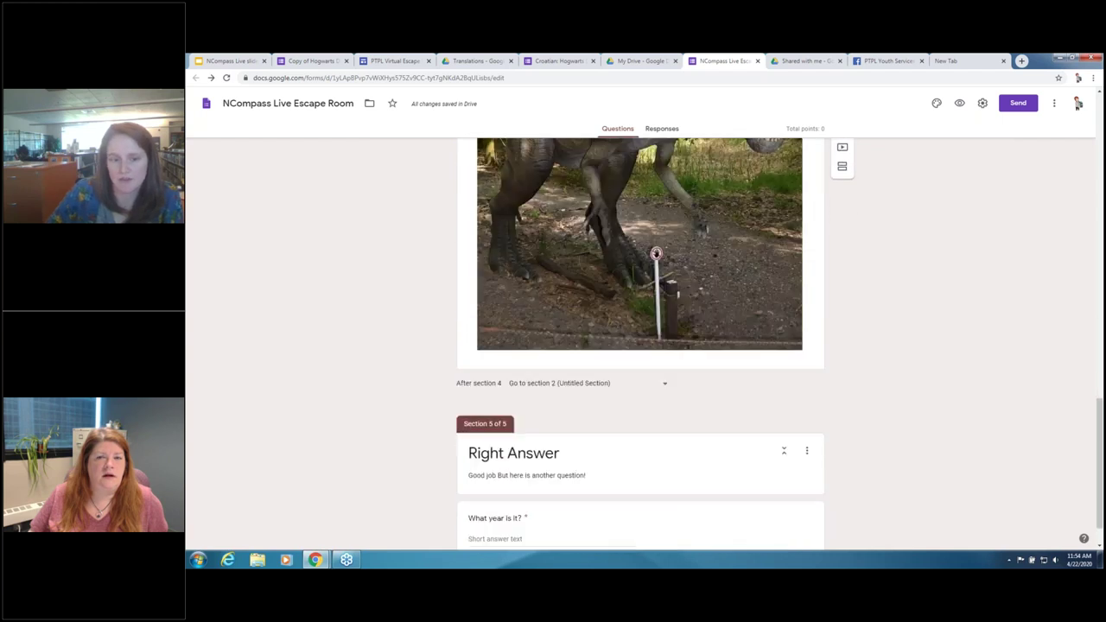
{"action": "triple_click", "coordinate": [548, 430]}
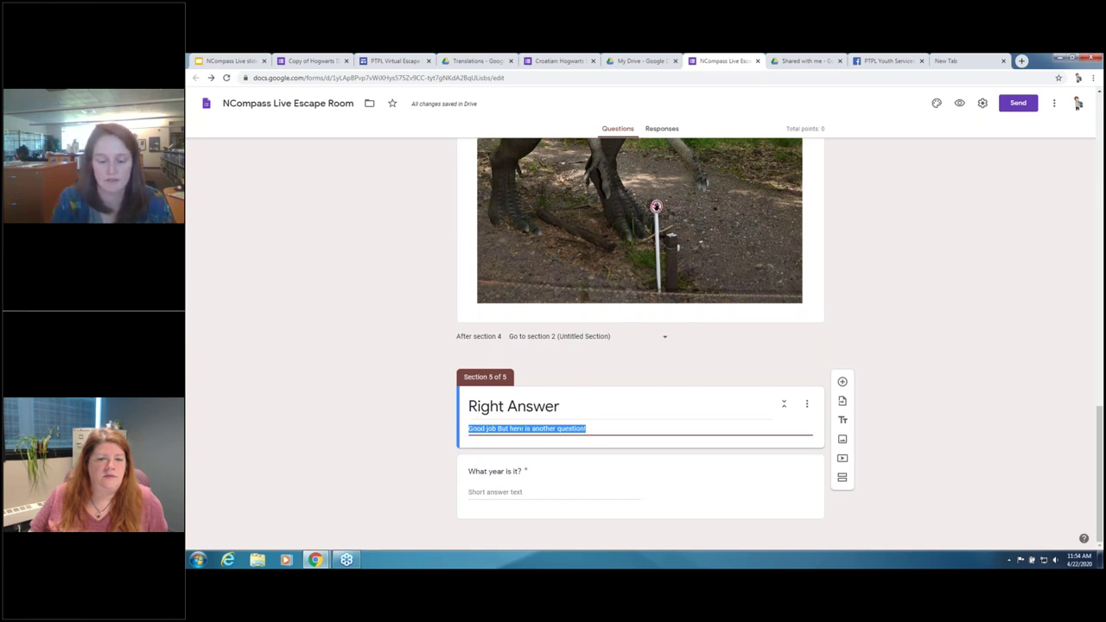
{"action": "type", "text": "Link to picture"}
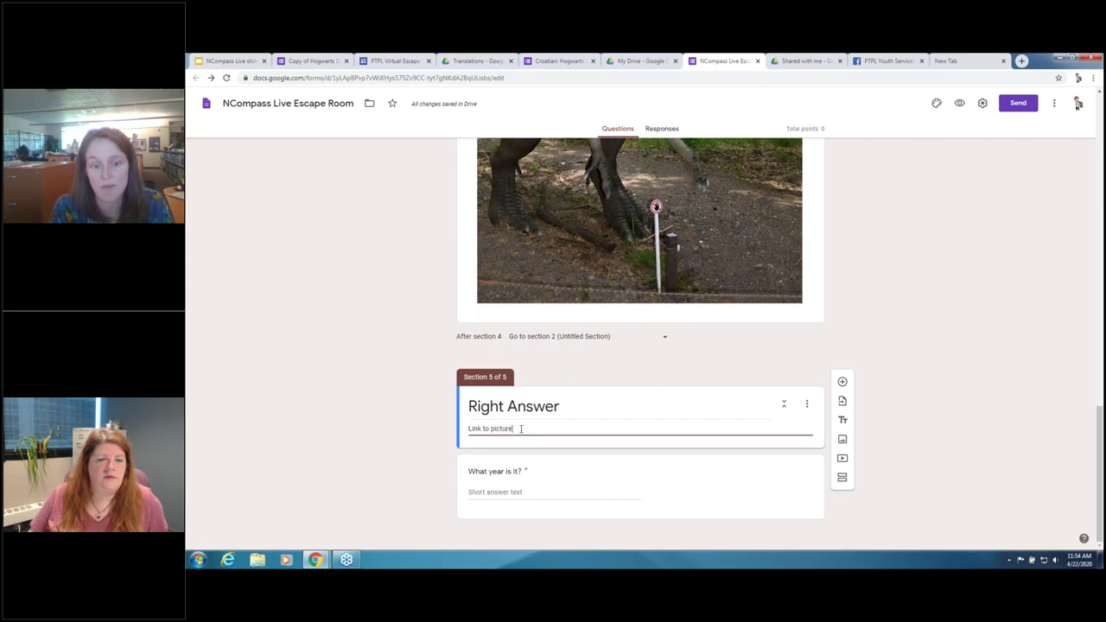
{"action": "key", "text": "Return"}
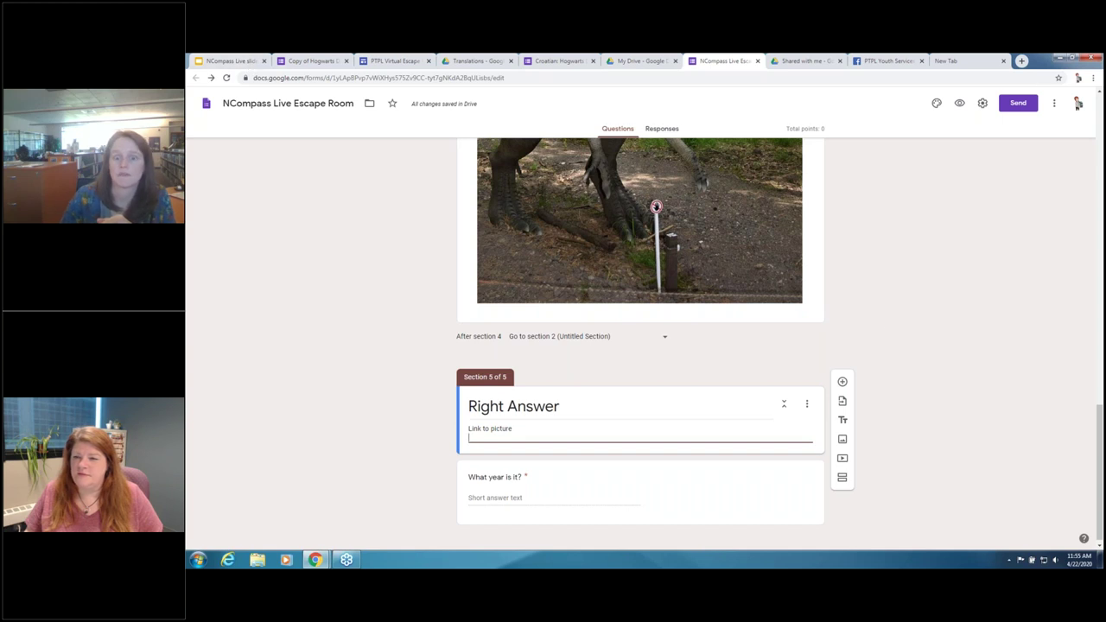
Switch to the Copy of Hogwarts Digital Escape Room form and review its questions from the introduction through the Sickles and Knuts scale puzzles.
{"action": "scroll", "coordinate": [877, 325], "scroll_direction": "up", "scroll_amount": 2}
{"action": "left_click", "coordinate": [305, 62]}
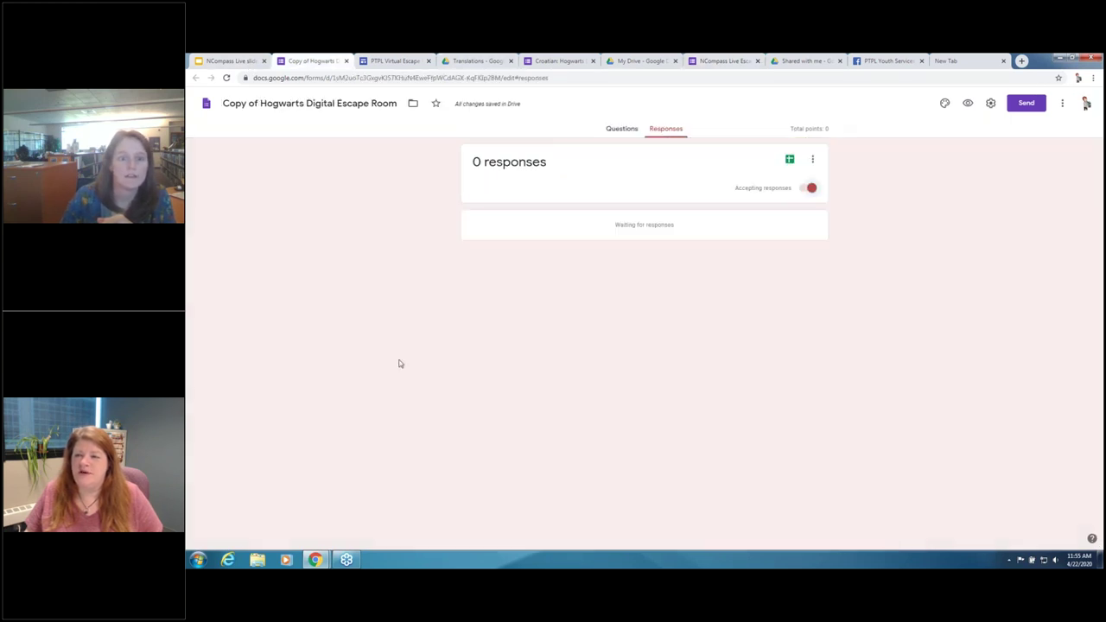
{"action": "left_click", "coordinate": [621, 129]}
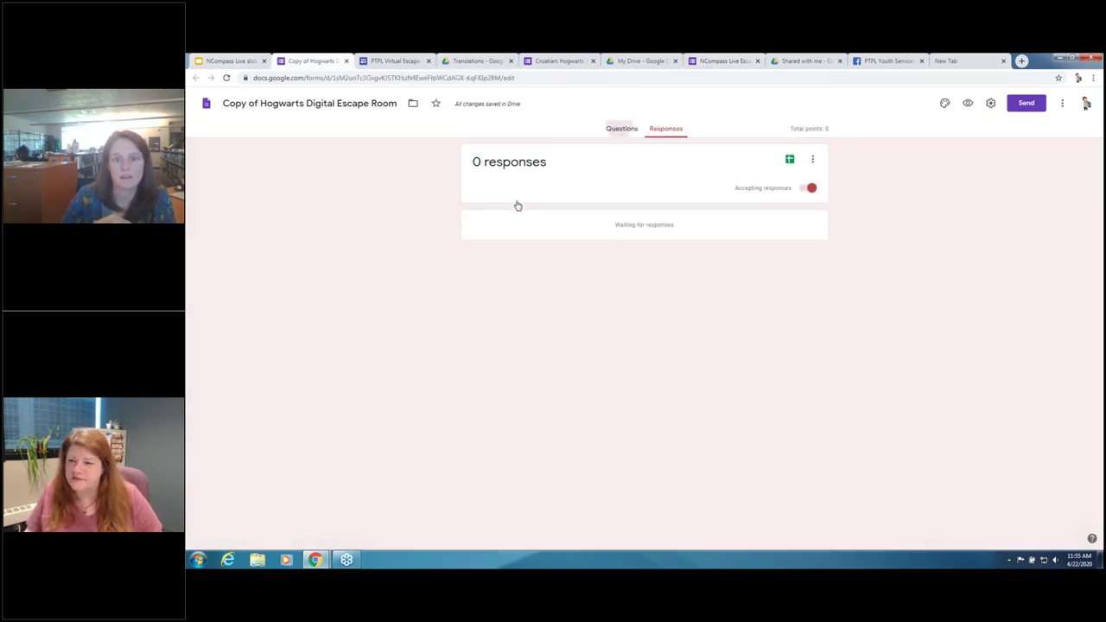
{"action": "scroll", "coordinate": [379, 299], "scroll_direction": "down", "scroll_amount": 6}
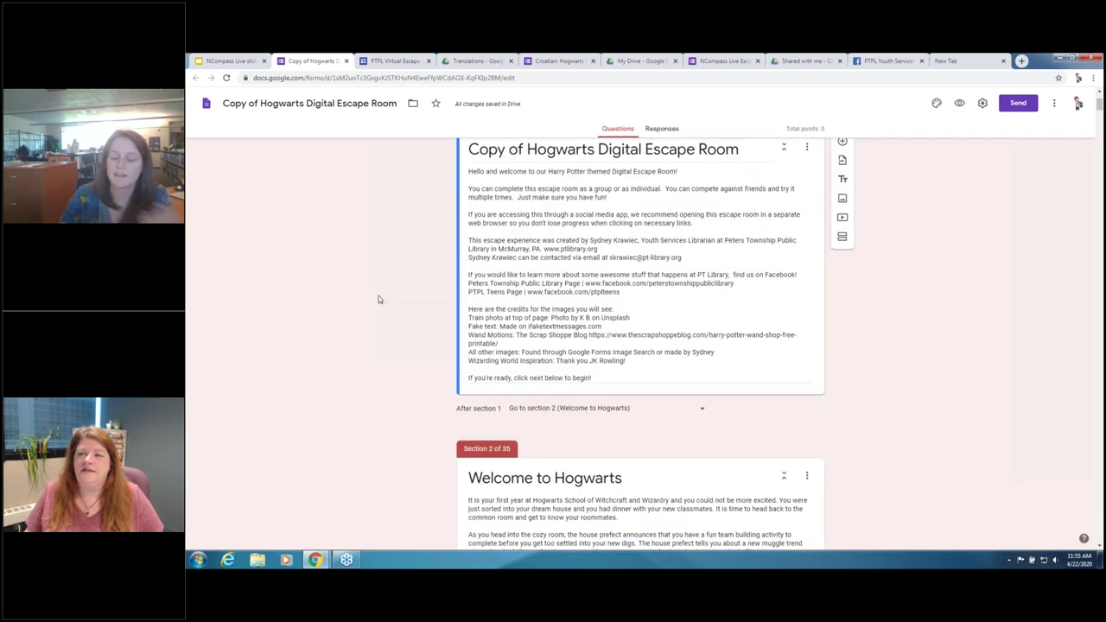
{"action": "scroll", "coordinate": [379, 299], "scroll_direction": "down", "scroll_amount": 2}
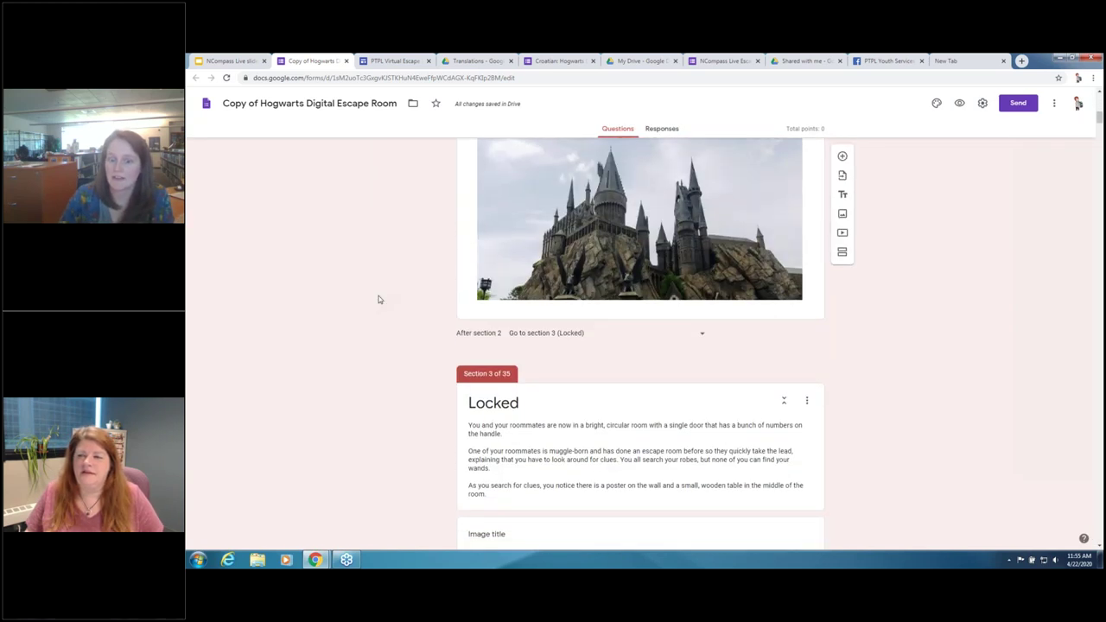
{"action": "scroll", "coordinate": [379, 299], "scroll_direction": "down", "scroll_amount": 2}
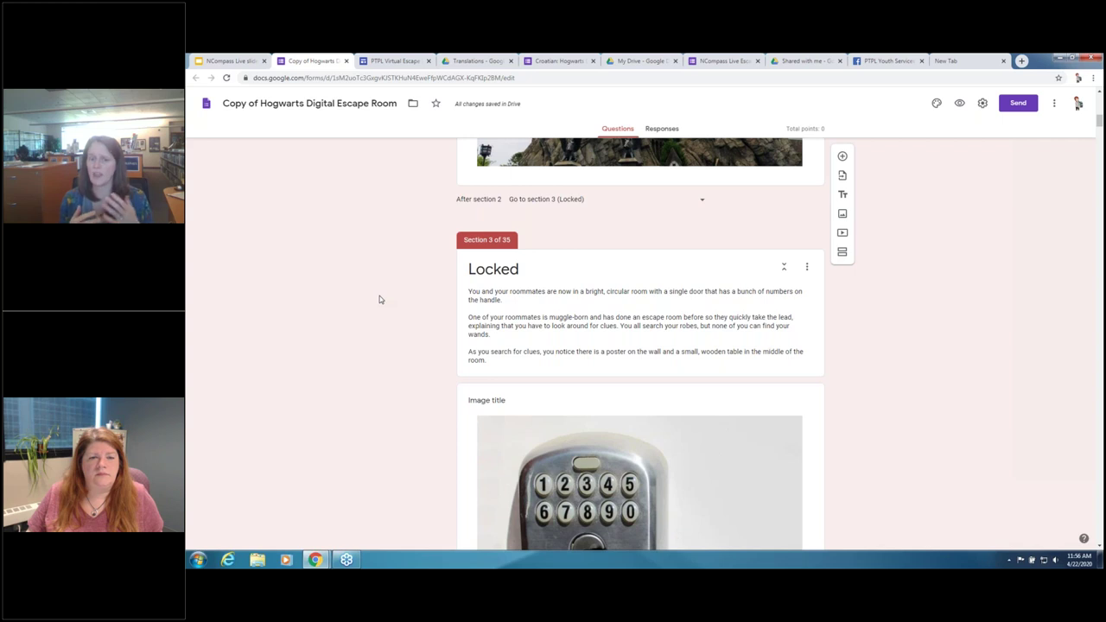
{"action": "scroll", "coordinate": [413, 279], "scroll_direction": "down", "scroll_amount": 12}
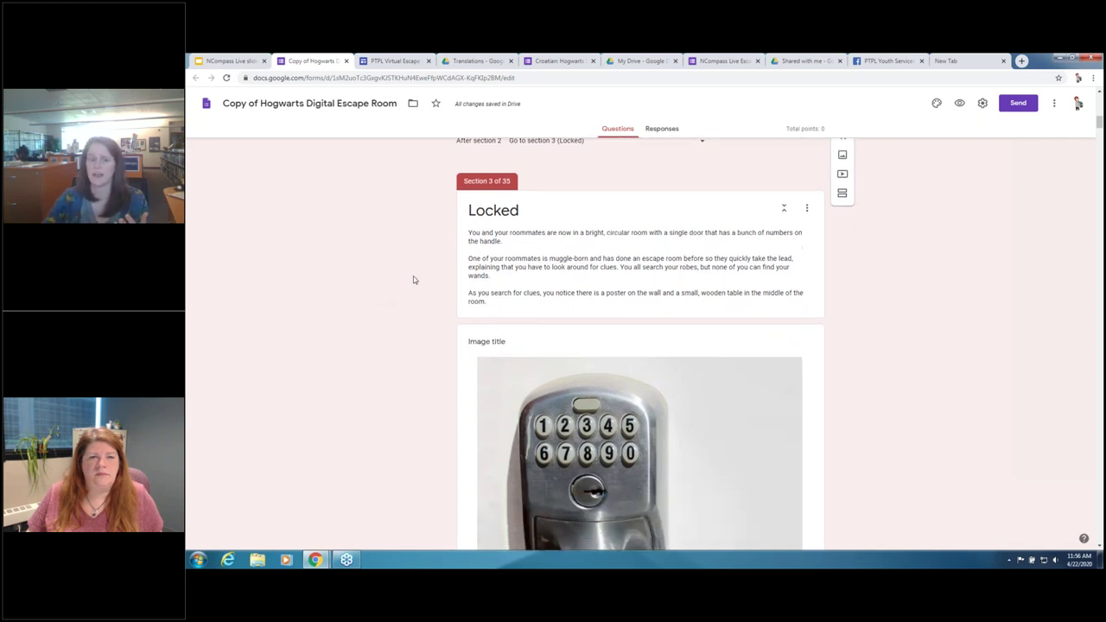
{"action": "scroll", "coordinate": [413, 280], "scroll_direction": "down", "scroll_amount": 15}
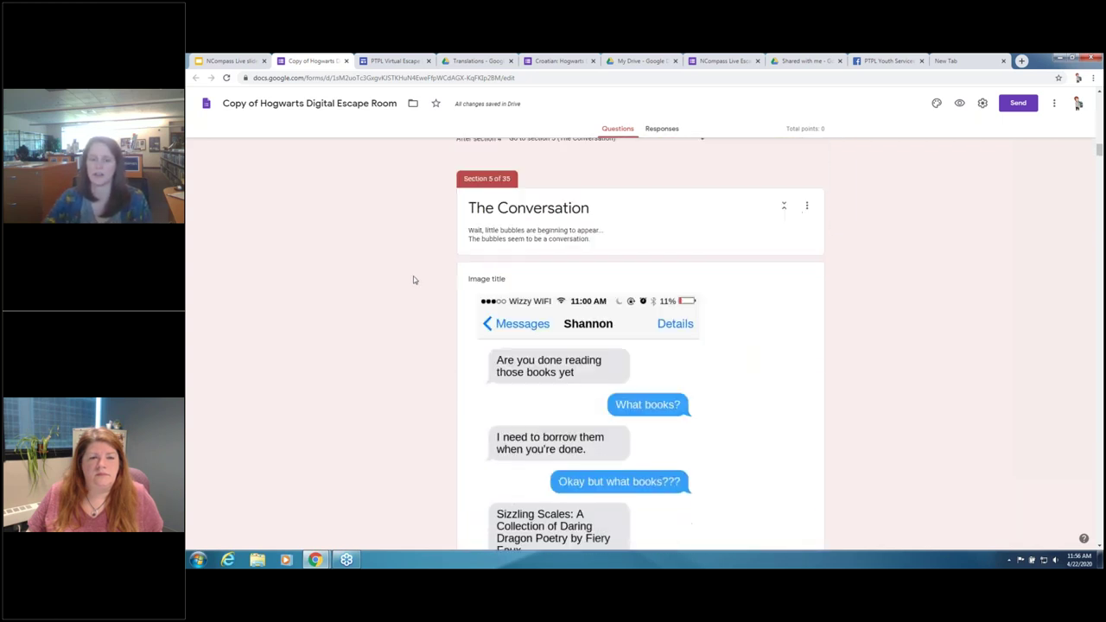
{"action": "scroll", "coordinate": [413, 280], "scroll_direction": "down", "scroll_amount": 15}
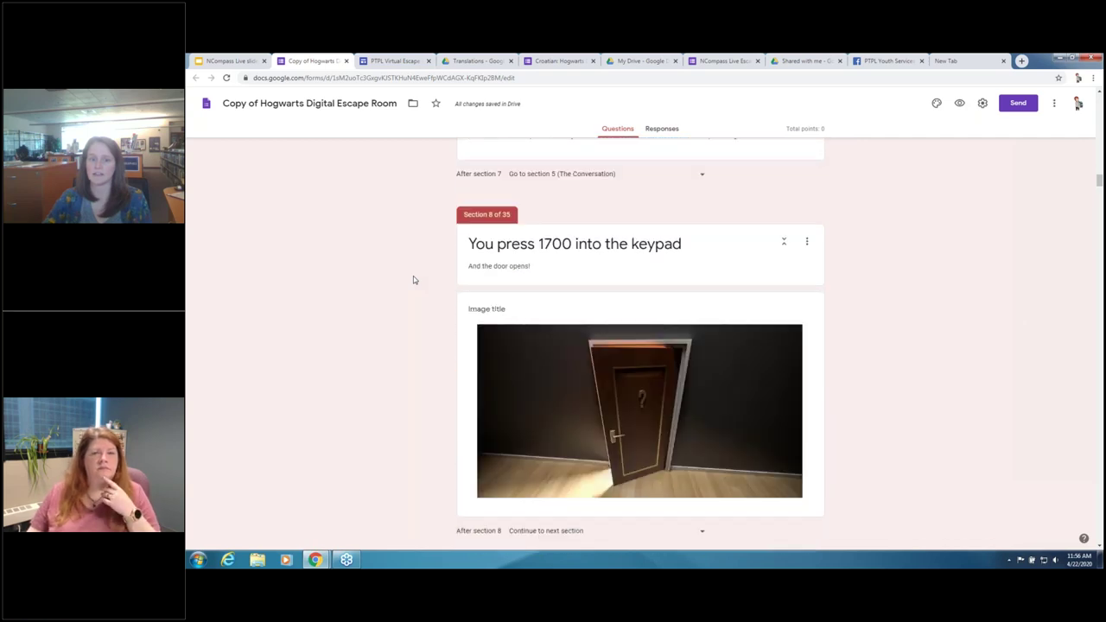
{"action": "scroll", "coordinate": [414, 279], "scroll_direction": "down", "scroll_amount": 15}
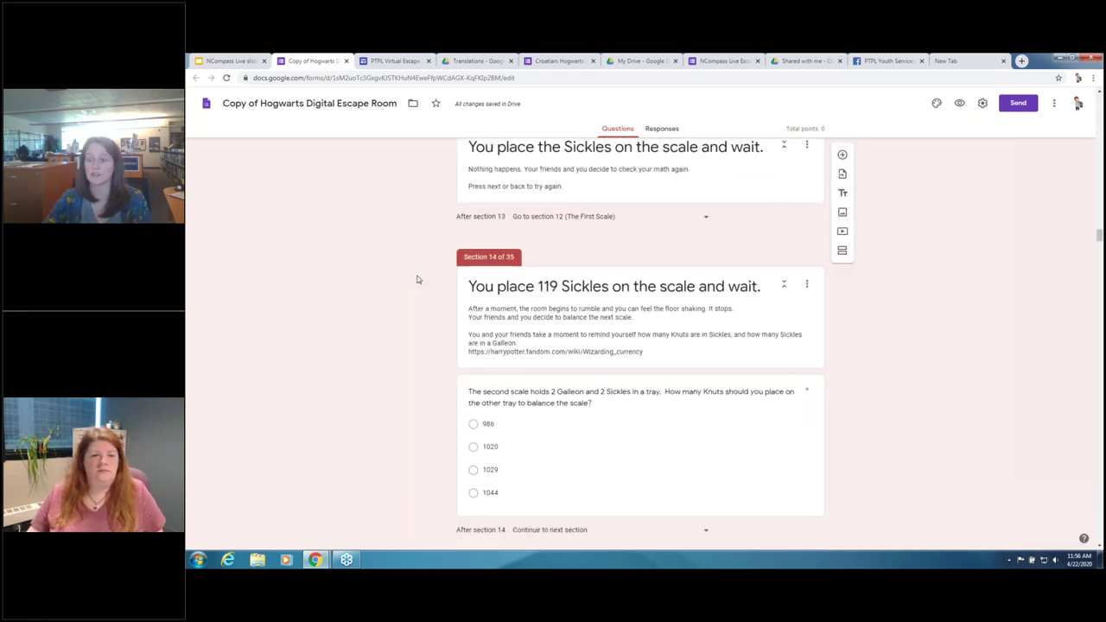
Examine the wand motions guide and the "To Study" list of spells in the Hogwarts form's lock puzzle.
{"action": "scroll", "coordinate": [415, 276], "scroll_direction": "down", "scroll_amount": 4}
{"action": "left_click_drag", "start_coordinate": [1096, 248], "coordinate": [847, 286]}
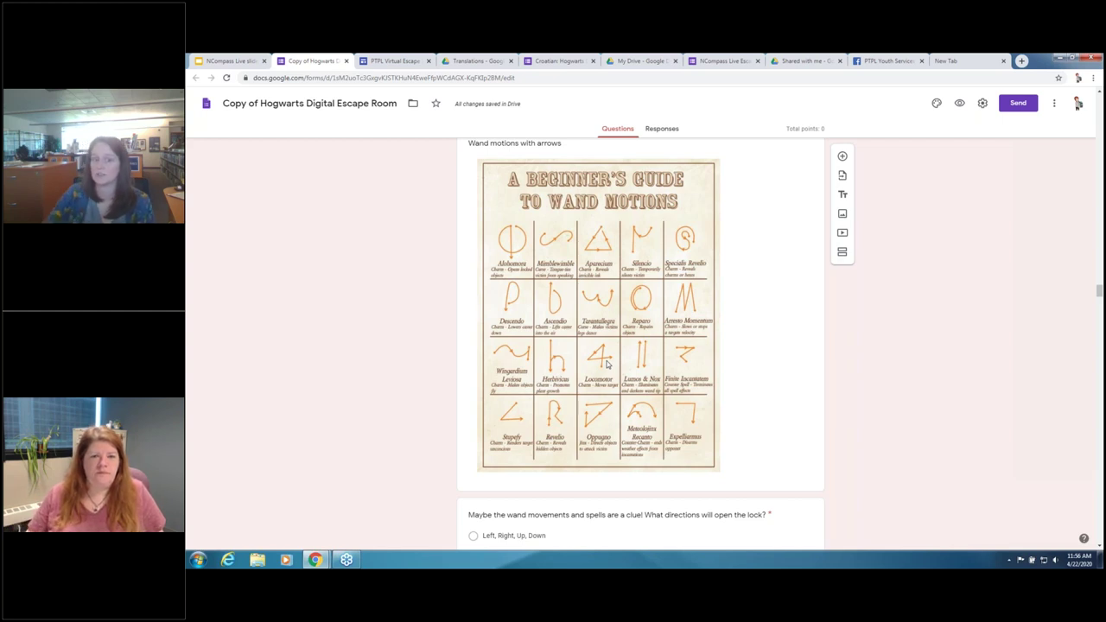
{"action": "scroll", "coordinate": [603, 337], "scroll_direction": "up", "scroll_amount": 6}
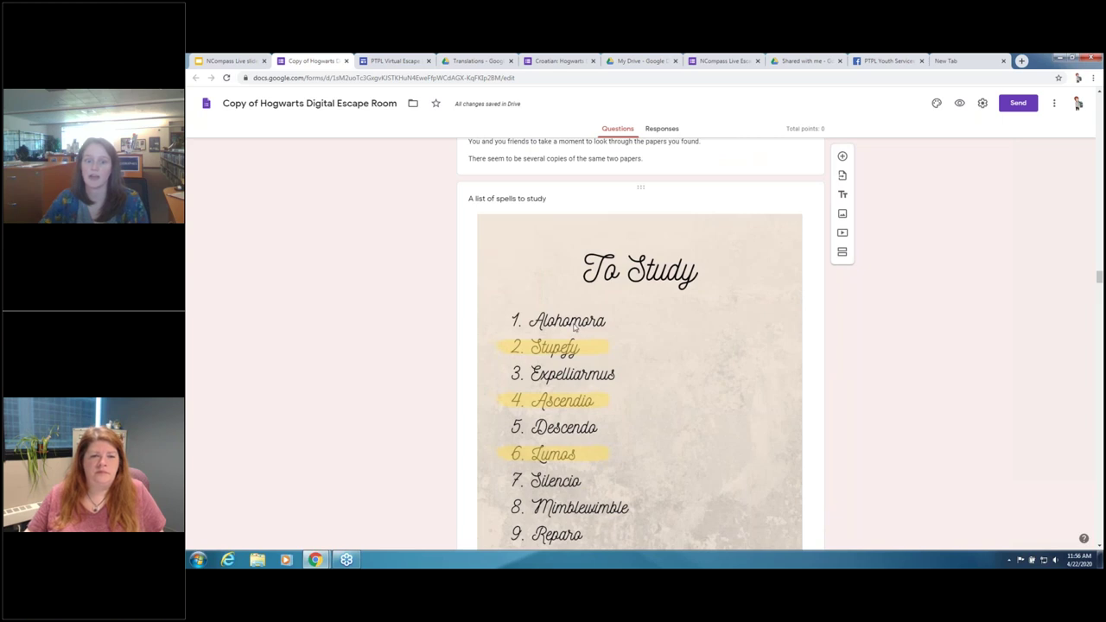
{"action": "scroll", "coordinate": [578, 401], "scroll_direction": "down", "scroll_amount": 1}
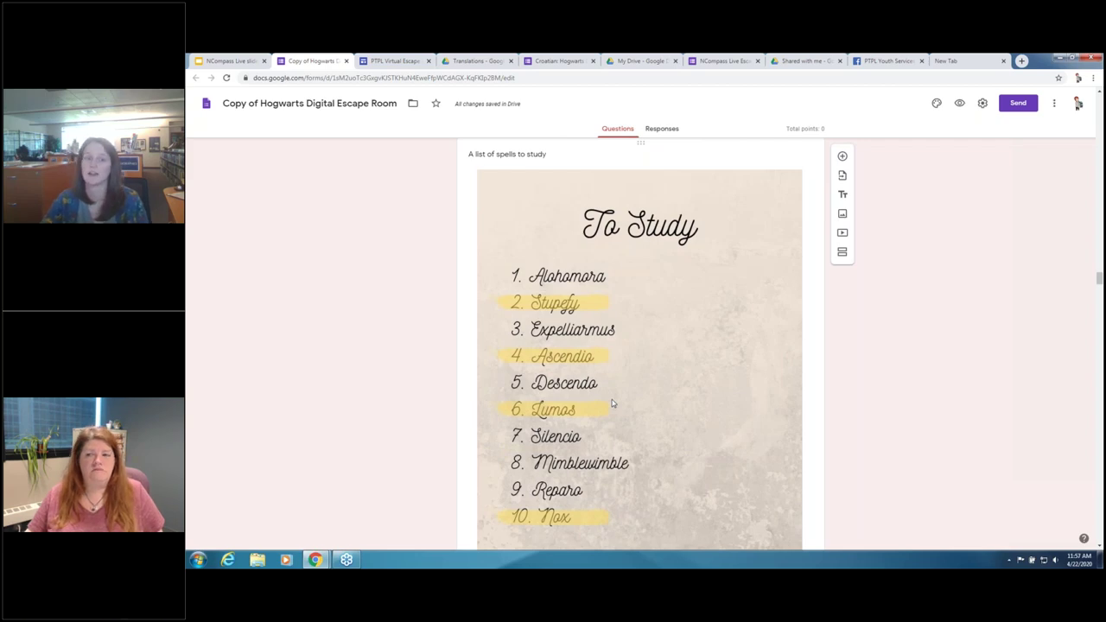
Go back to the scale image in section 11, just before The First Scale.
{"action": "scroll", "coordinate": [612, 400], "scroll_direction": "up", "scroll_amount": 15}
{"action": "scroll", "coordinate": [641, 346], "scroll_direction": "up", "scroll_amount": 15}
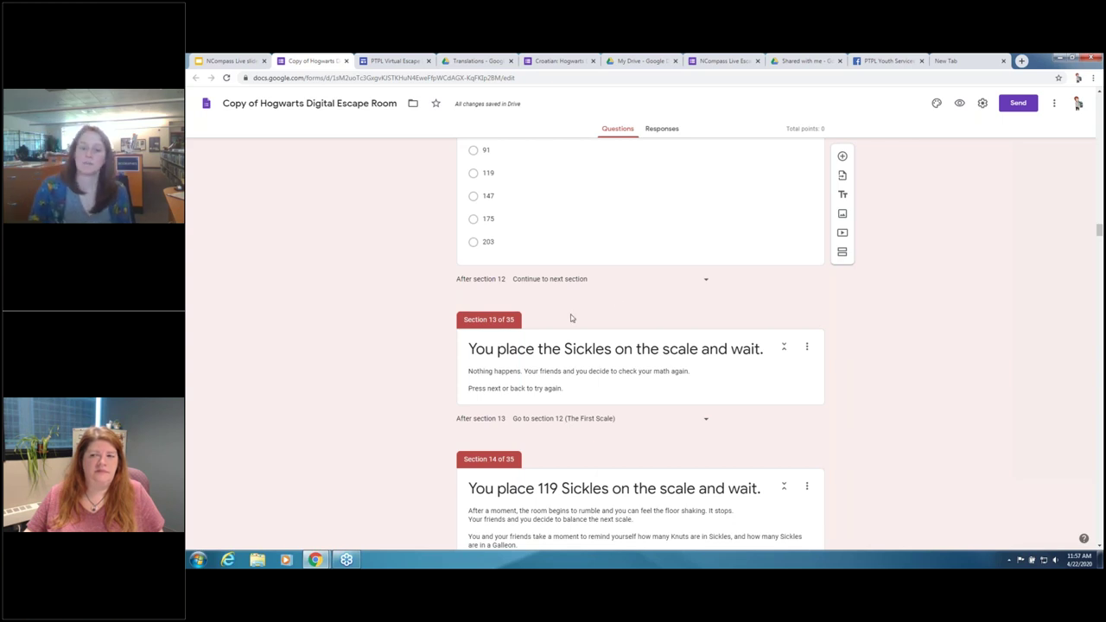
{"action": "scroll", "coordinate": [570, 319], "scroll_direction": "up", "scroll_amount": 8}
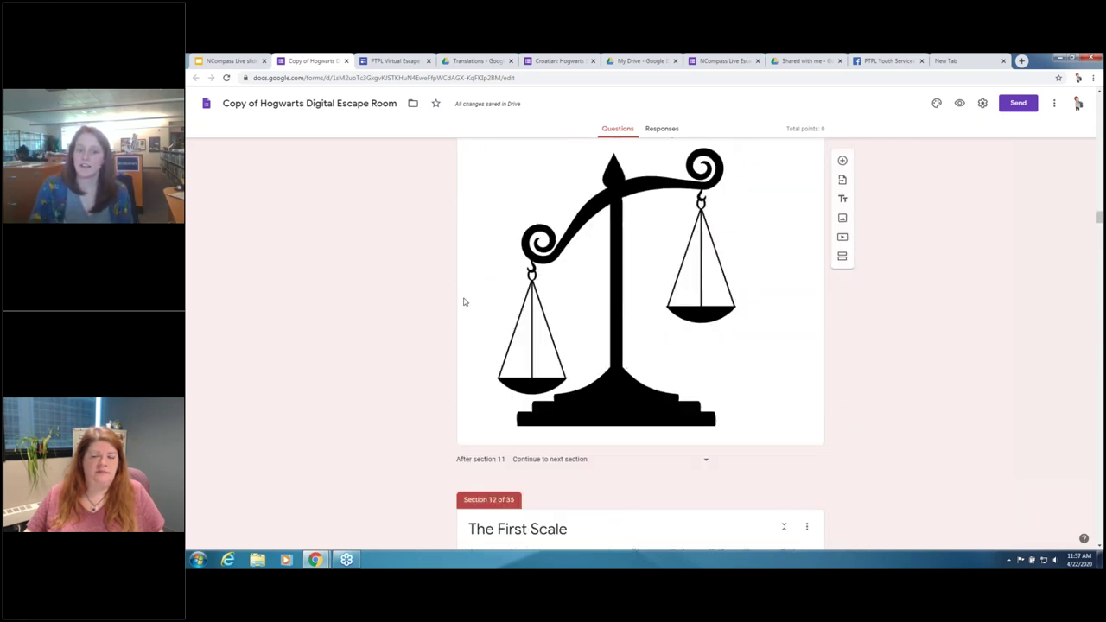
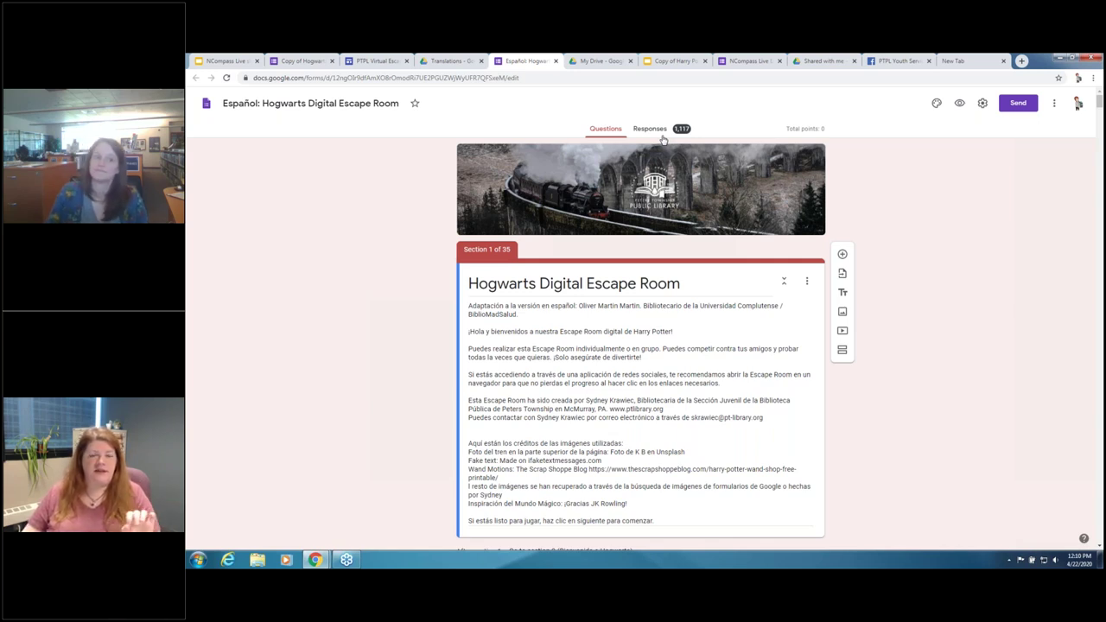
Switch to the PTPL Virtual Escape Rooms site and look over the embedded language versions of the Hogwarts escape room.
{"action": "left_click", "coordinate": [378, 61]}
{"action": "left_click", "coordinate": [444, 78]}
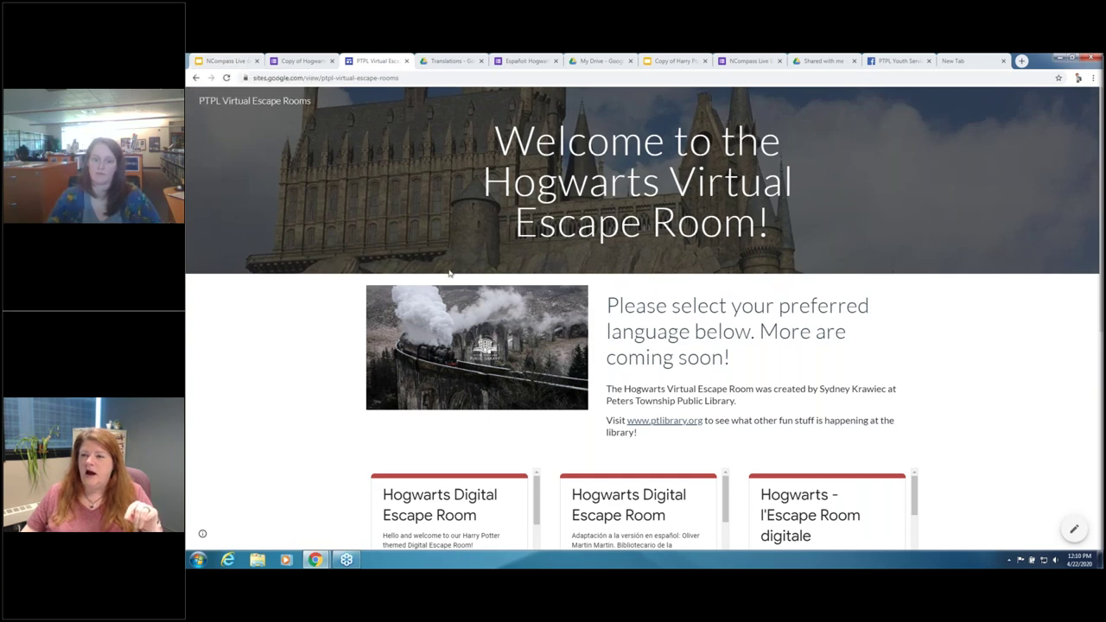
{"action": "scroll", "coordinate": [367, 321], "scroll_direction": "down", "scroll_amount": 4}
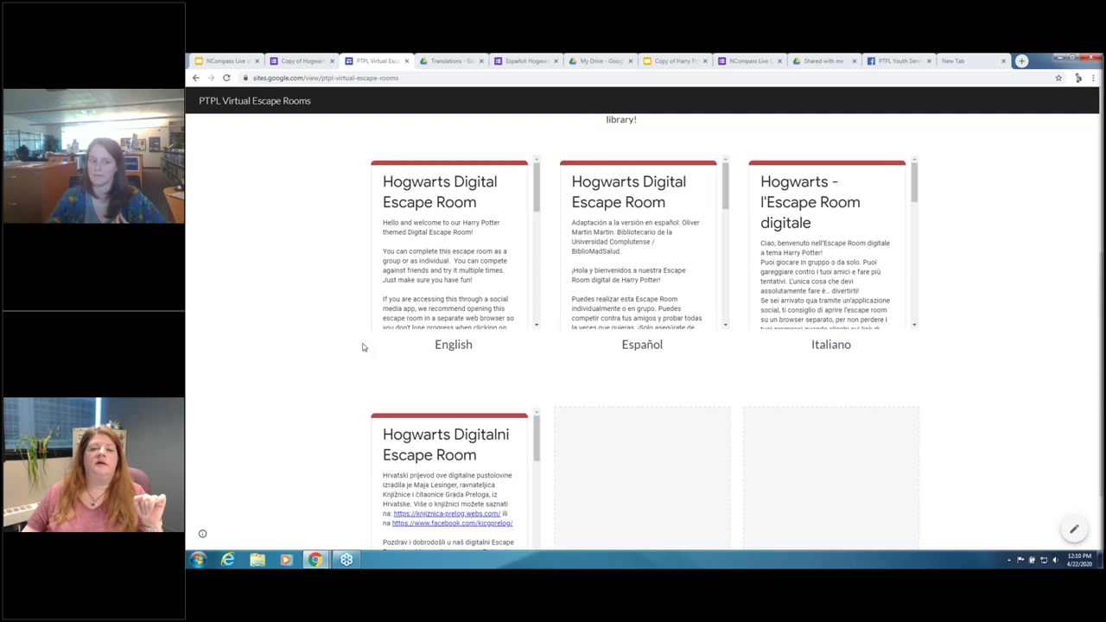
{"action": "scroll", "coordinate": [363, 348], "scroll_direction": "down", "scroll_amount": 1}
{"action": "scroll", "coordinate": [363, 347], "scroll_direction": "up", "scroll_amount": 3}
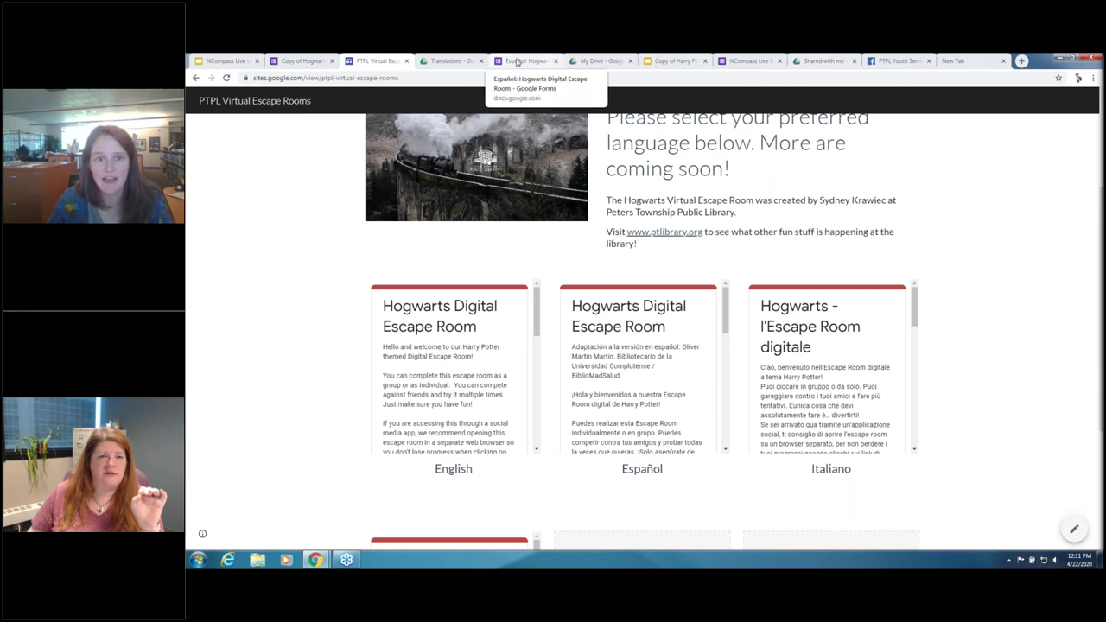
In section 2 of the NCompass Live Escape Room form, insert the picture of four colored doors from a "four doors" image search above the door question.
{"action": "left_click", "coordinate": [753, 61]}
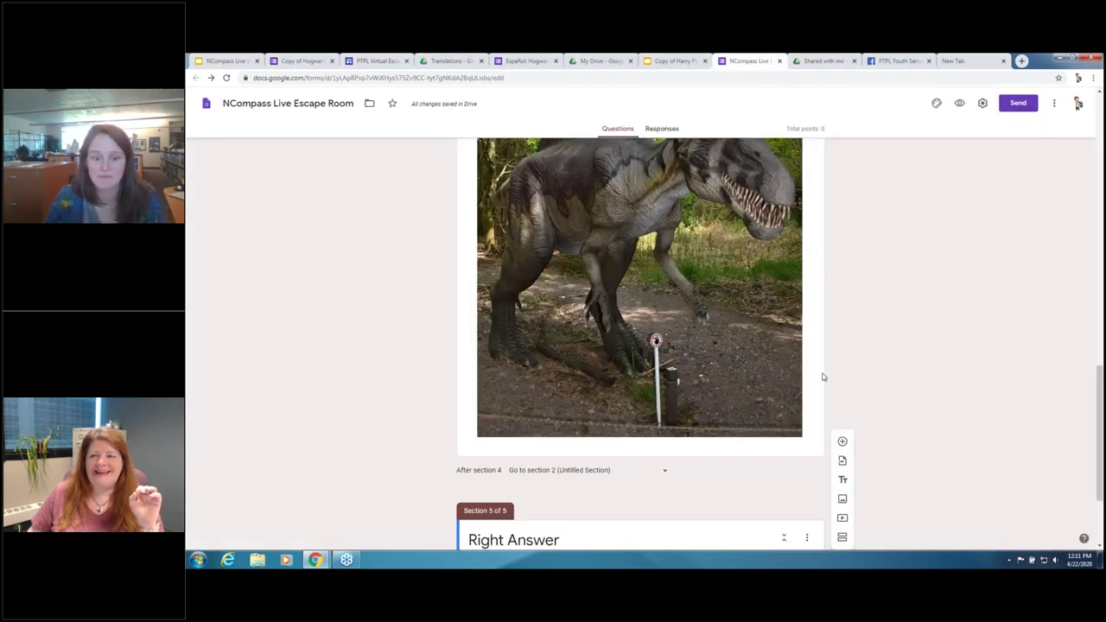
{"action": "scroll", "coordinate": [823, 377], "scroll_direction": "down", "scroll_amount": 1}
{"action": "scroll", "coordinate": [823, 377], "scroll_direction": "up", "scroll_amount": 20}
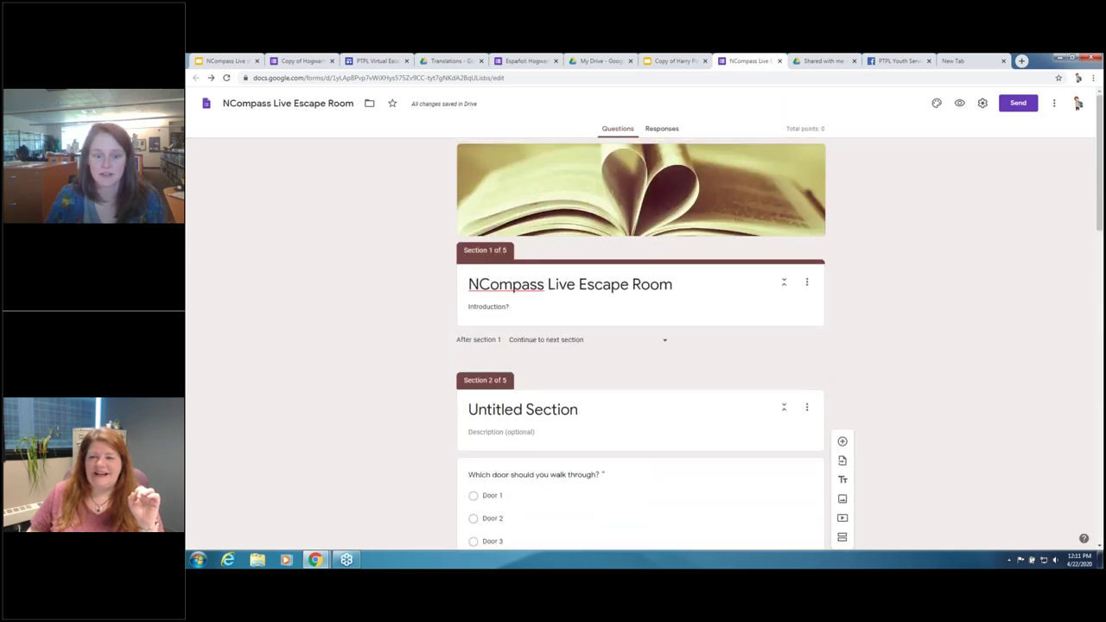
{"action": "scroll", "coordinate": [627, 454], "scroll_direction": "down", "scroll_amount": 2}
{"action": "left_click", "coordinate": [637, 255]}
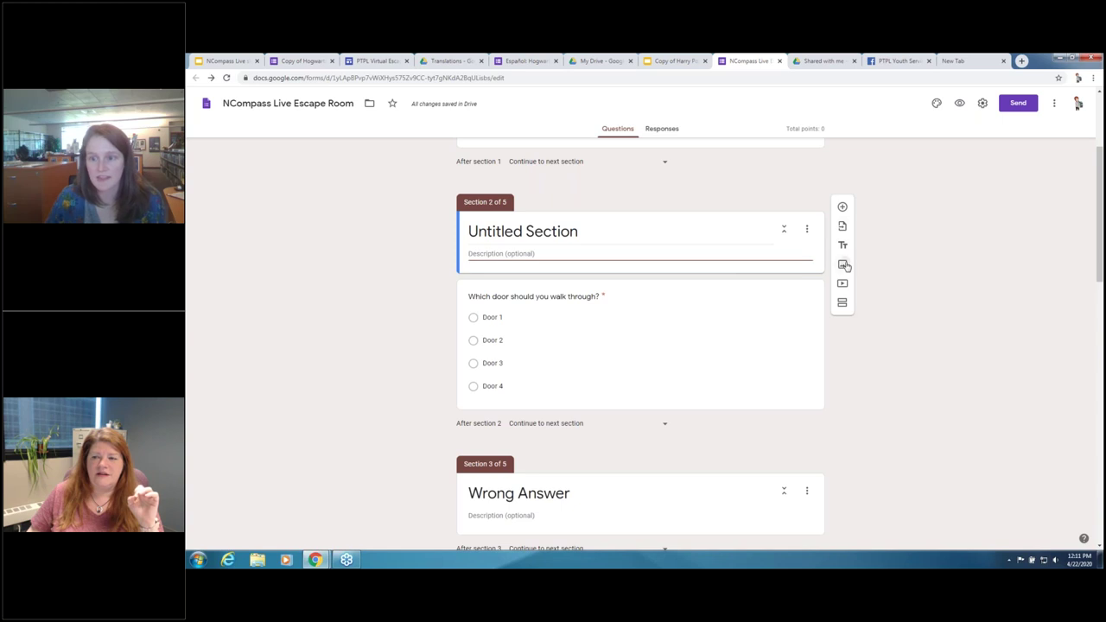
{"action": "left_click", "coordinate": [844, 265]}
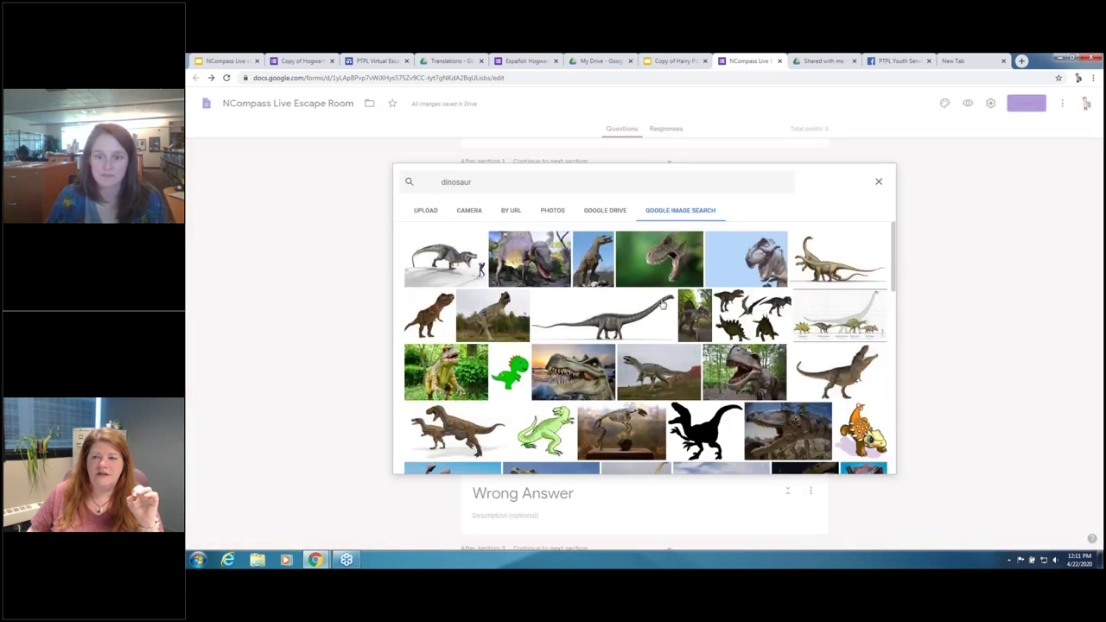
{"action": "left_click", "coordinate": [423, 212]}
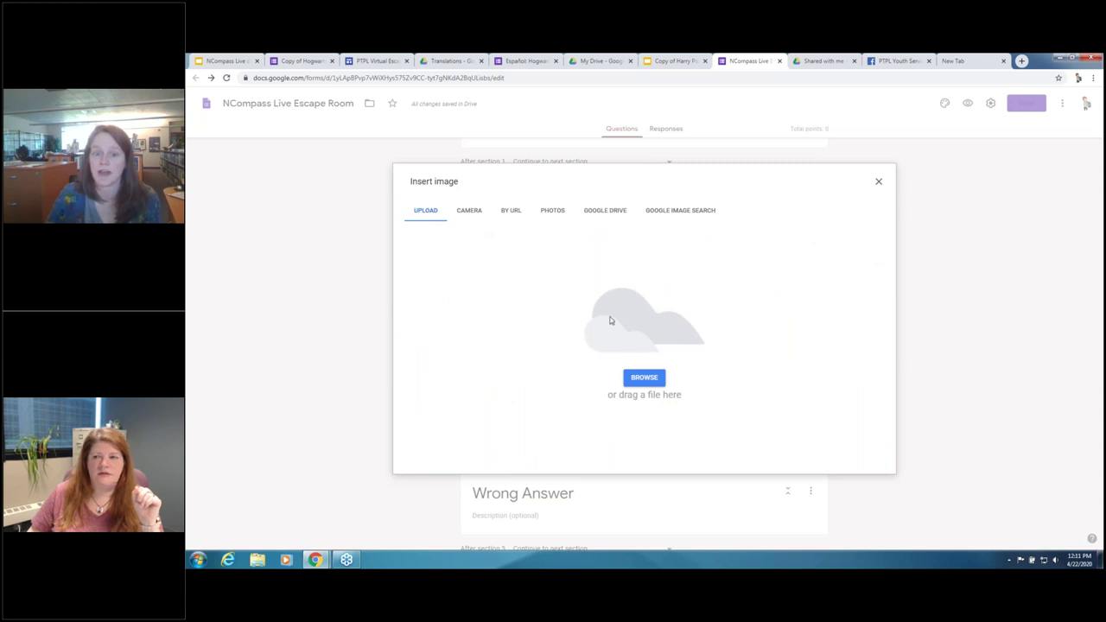
{"action": "left_click", "coordinate": [675, 211]}
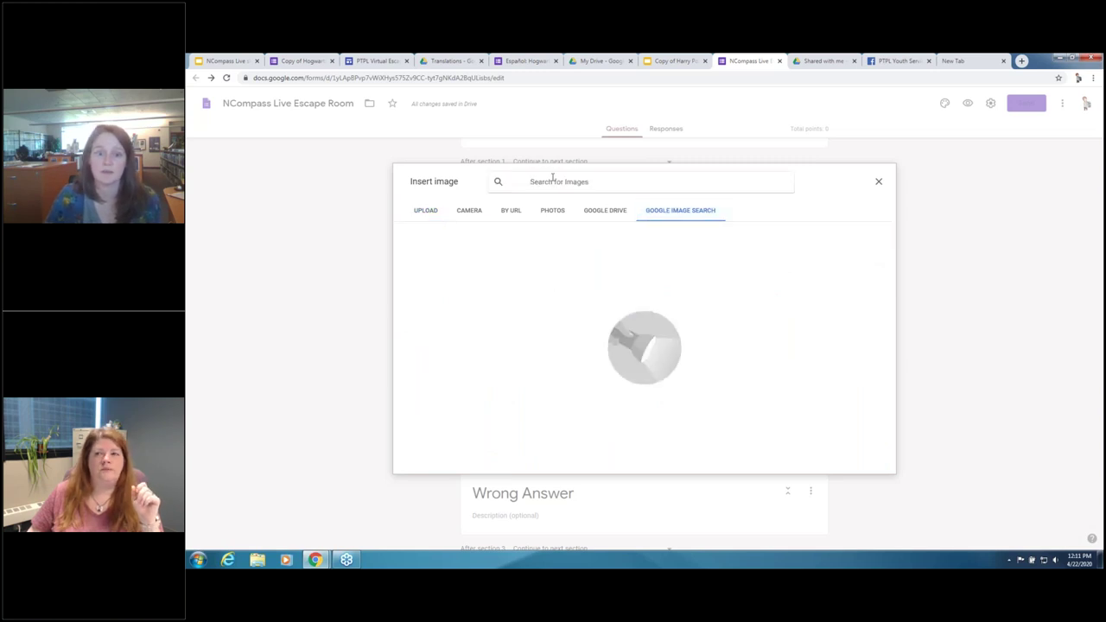
{"action": "type", "text": "four doors"}
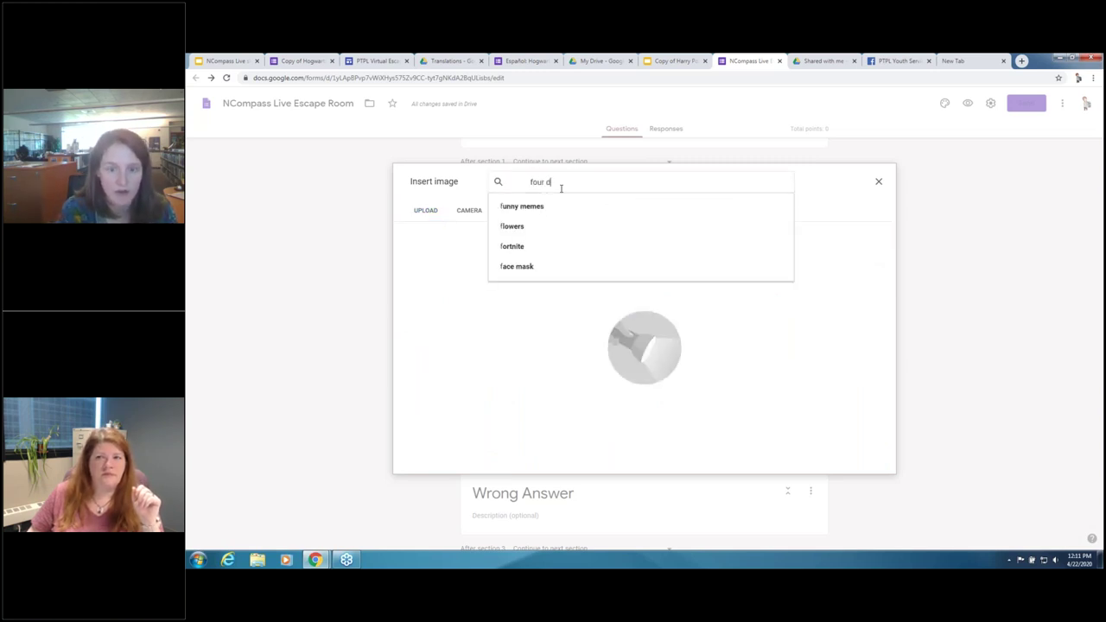
{"action": "key", "text": "Return"}
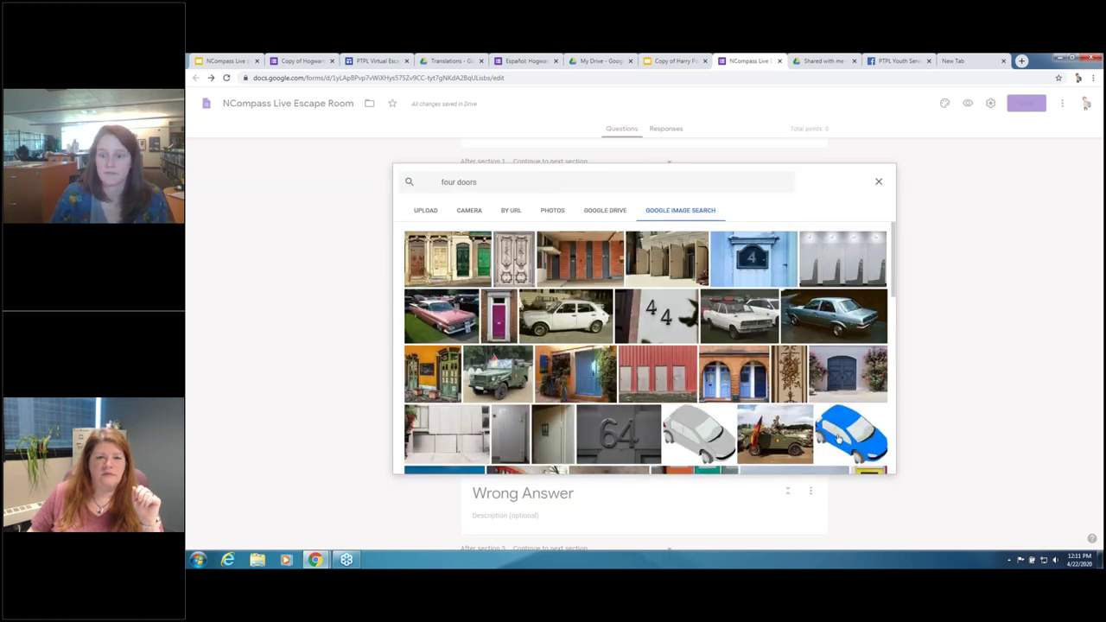
{"action": "left_click", "coordinate": [448, 258]}
{"action": "left_click", "coordinate": [872, 461]}
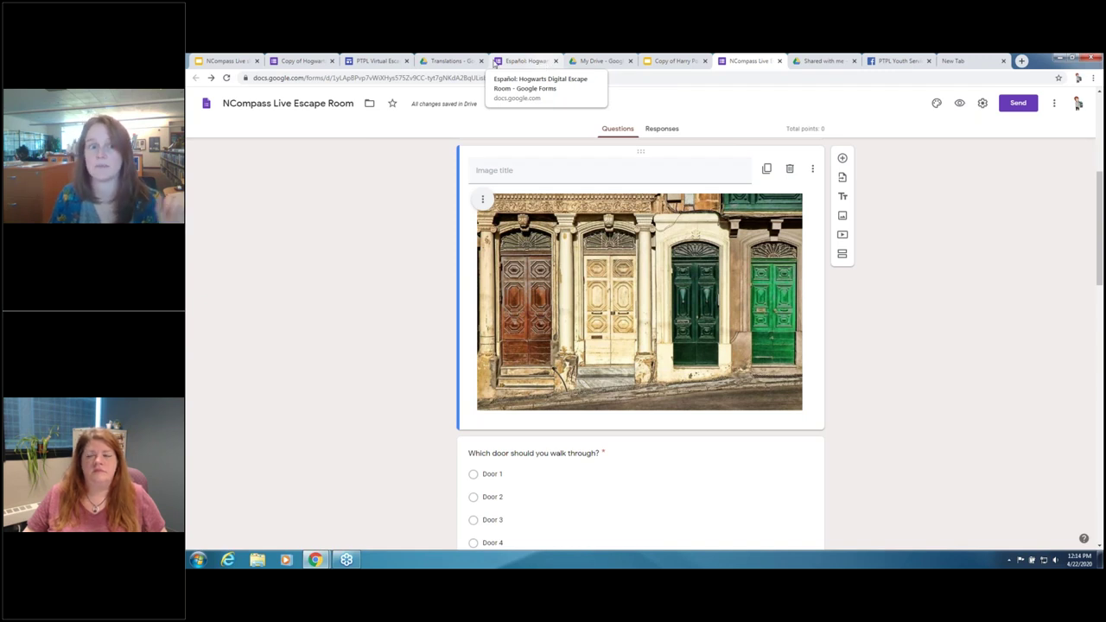
Switch to the Translations folder of the HP Escape Room in Google Drive.
{"action": "left_click", "coordinate": [450, 63]}
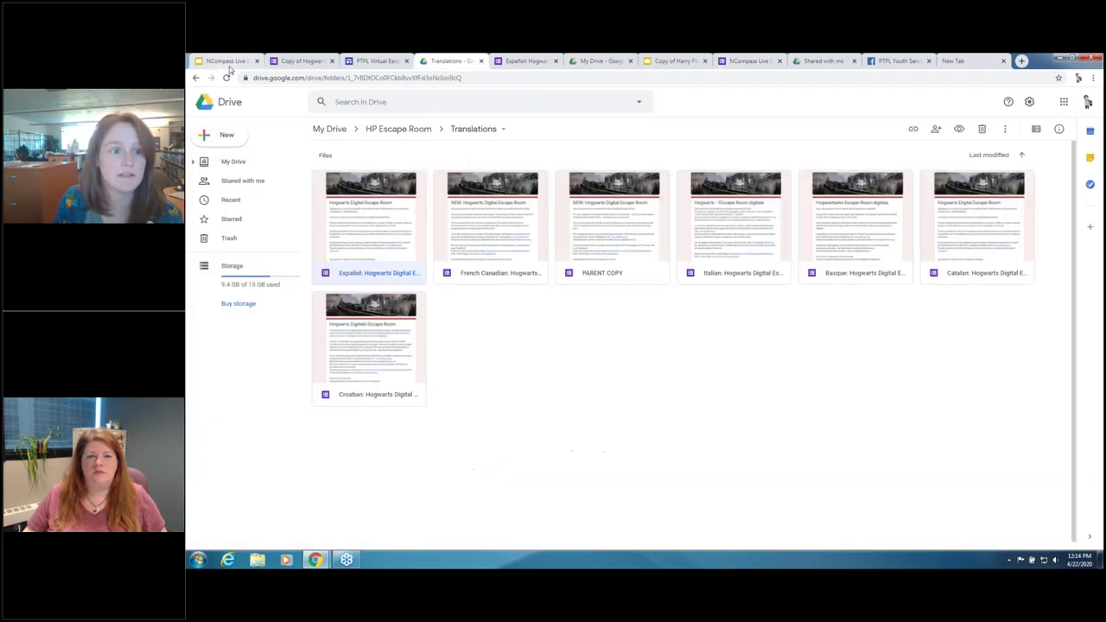
Return to the HP Escape Room folder, open the Hogwarts Digital Escape Room form and show its responses.
{"action": "left_click", "coordinate": [196, 78]}
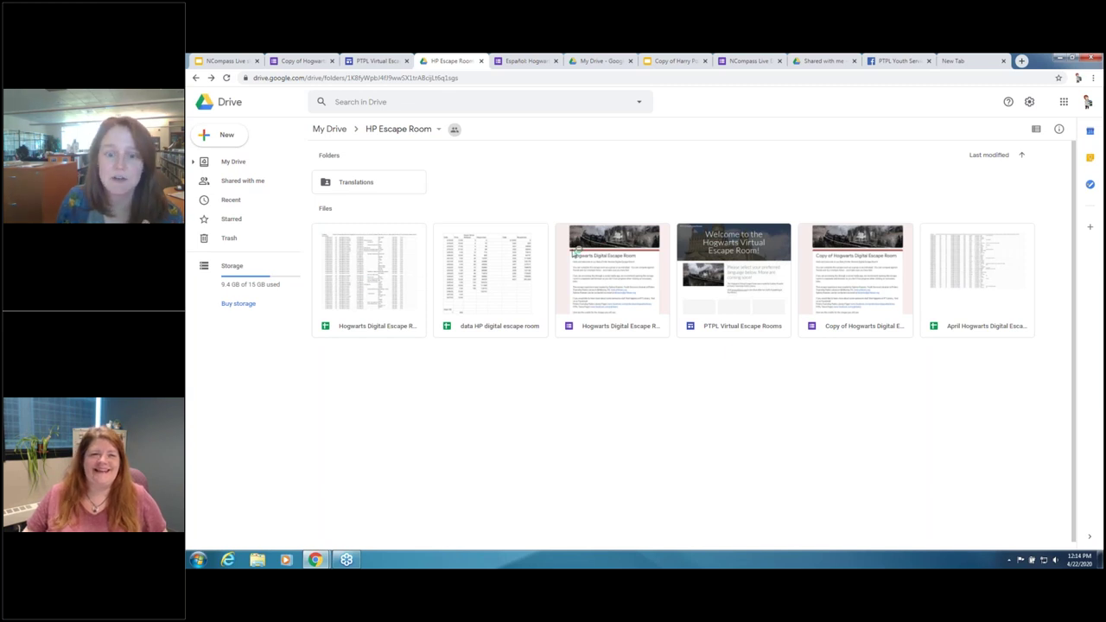
{"action": "double_click", "coordinate": [624, 249]}
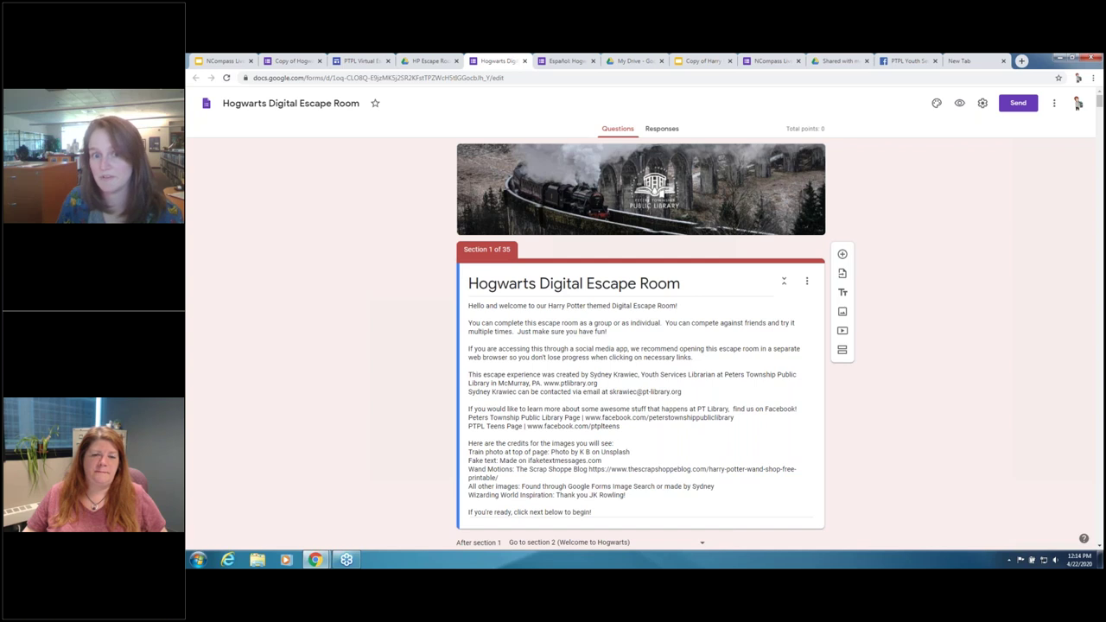
{"action": "left_click", "coordinate": [670, 104]}
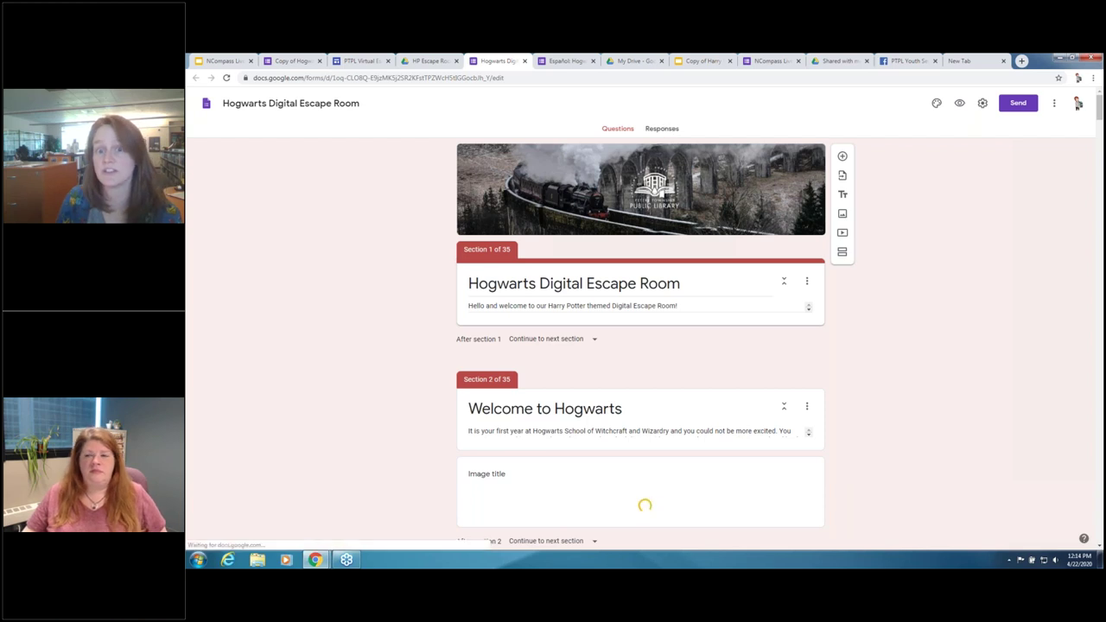
{"action": "left_click", "coordinate": [667, 129]}
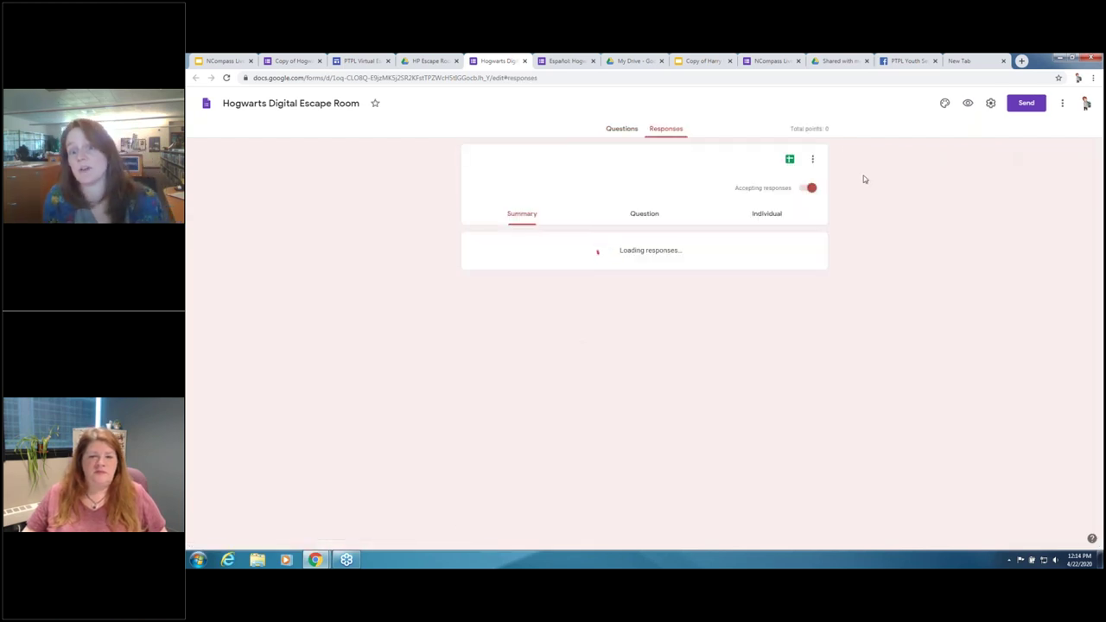
Stop the Hogwarts Digital Escape Room form from accepting responses and check its responses summary.
{"action": "left_click", "coordinate": [812, 189]}
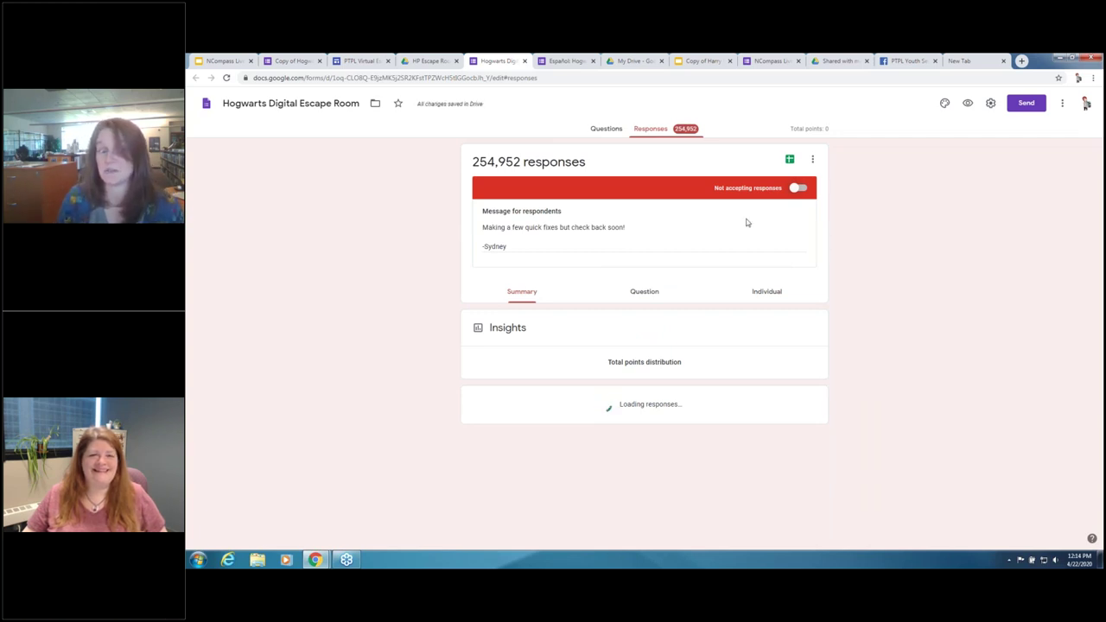
{"action": "left_click", "coordinate": [603, 129]}
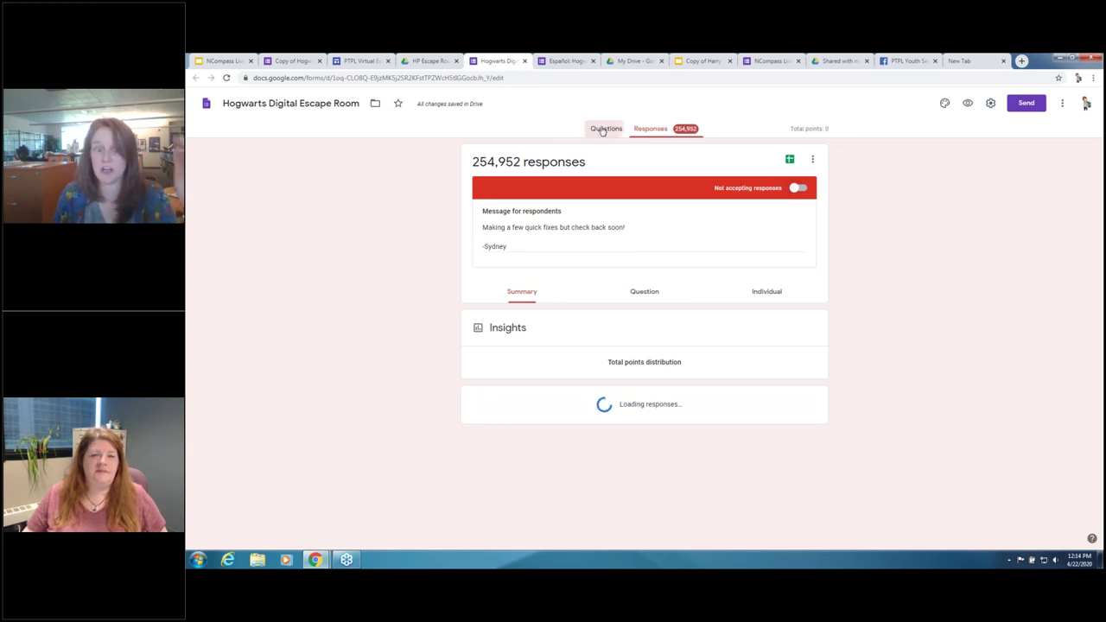
{"action": "left_click", "coordinate": [649, 128]}
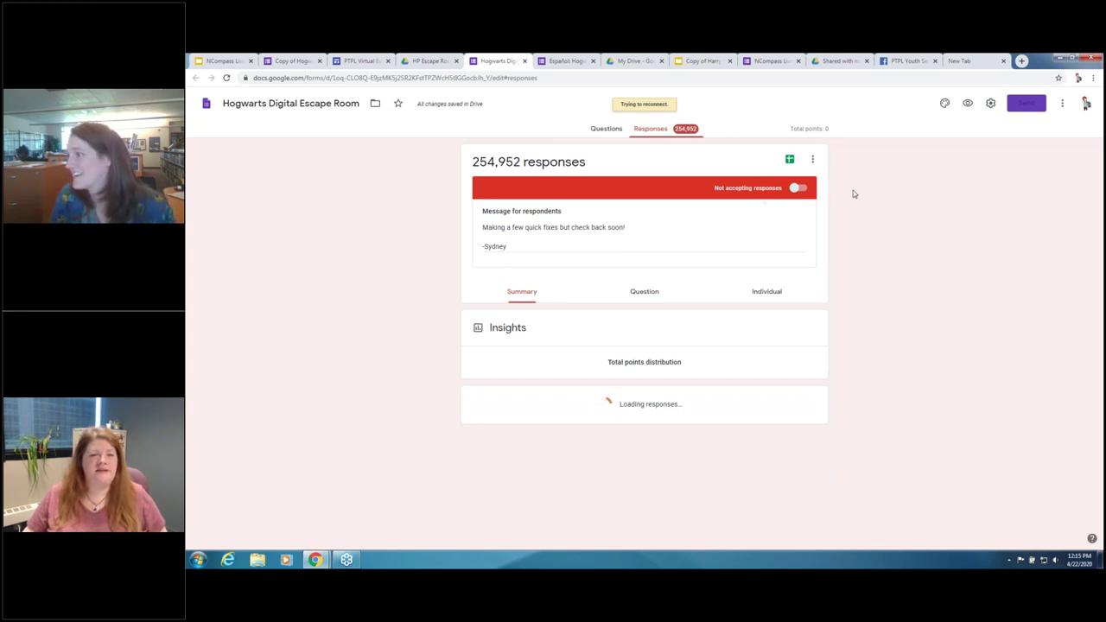
{"action": "left_click", "coordinate": [648, 79]}
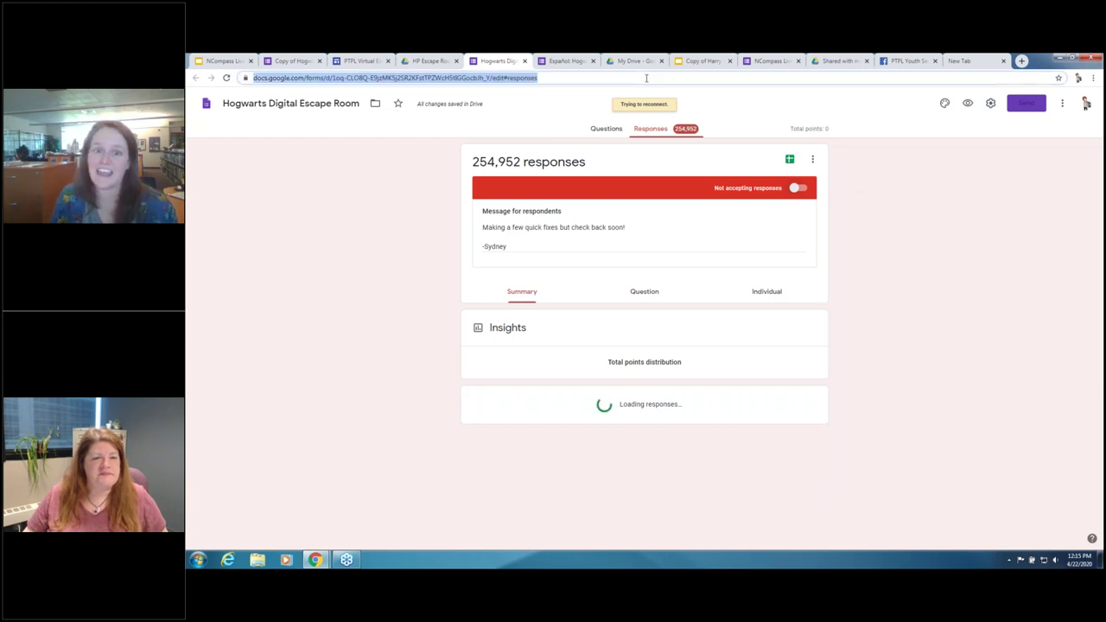
{"action": "left_click", "coordinate": [645, 135]}
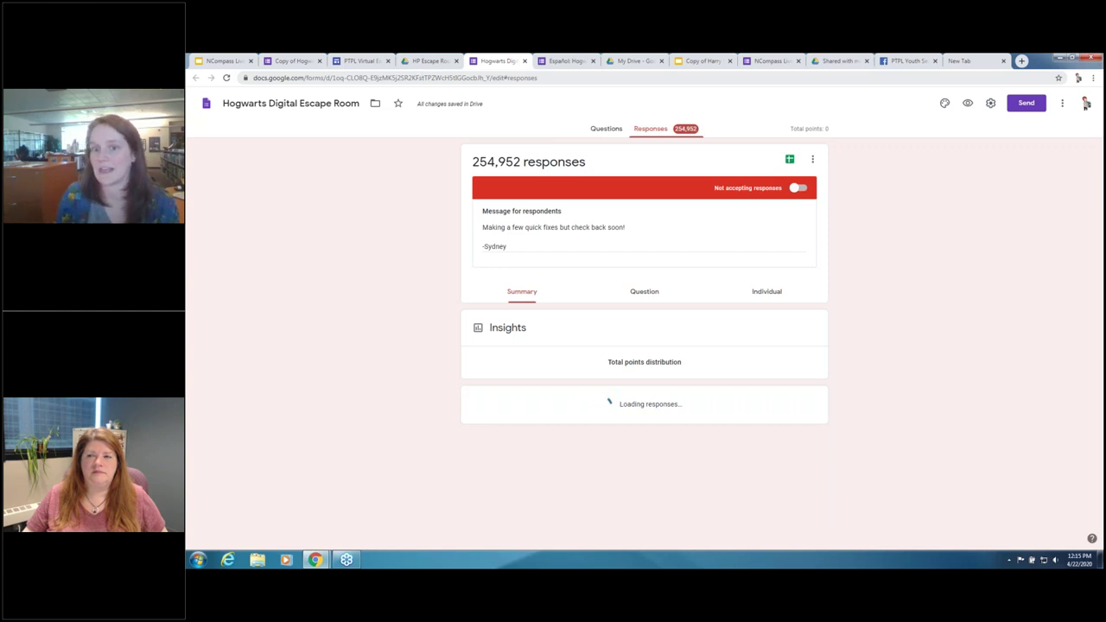
Let the Hogwarts form accept responses again and switch to the NCompass Live slides presentation.
{"action": "left_click", "coordinate": [797, 188]}
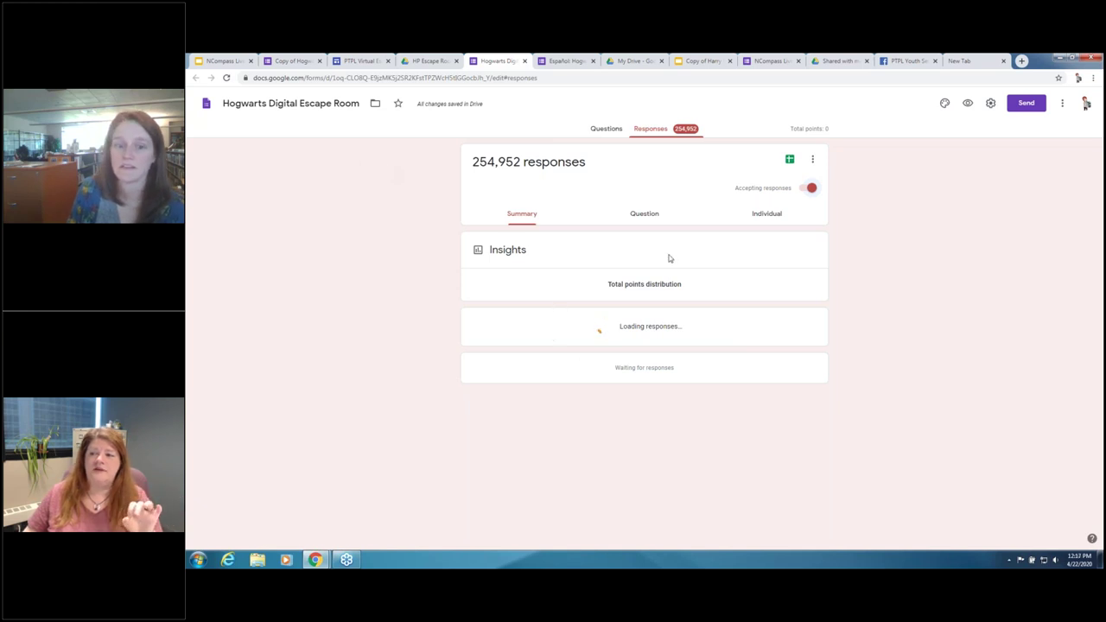
{"action": "left_click", "coordinate": [216, 62]}
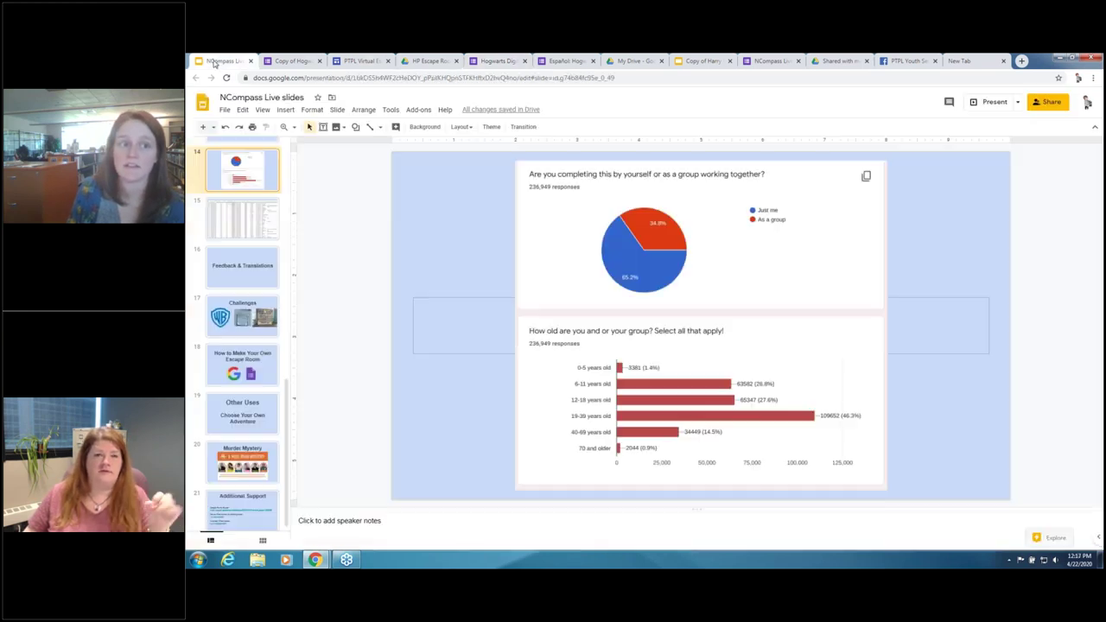